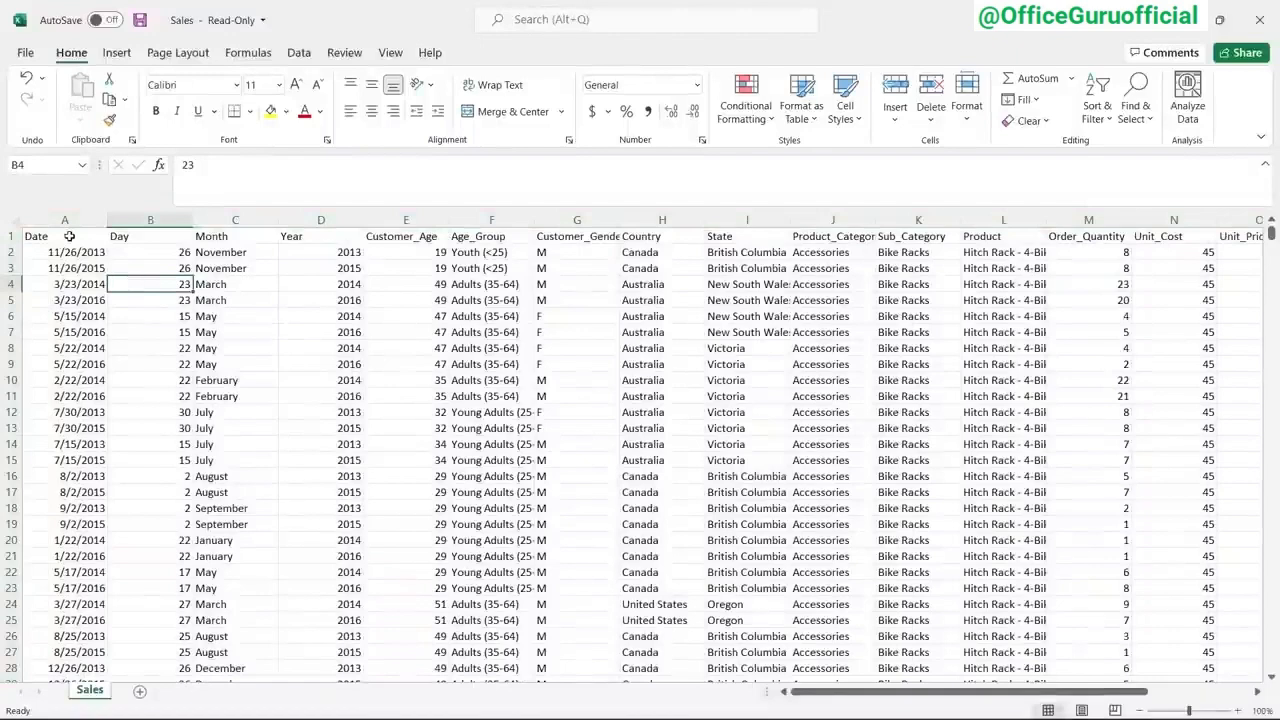
- Review the Sales sheet's column headers, from Date across Product_Category, Product and Order_Quantity to Revenue
{"action": "left_click", "coordinate": [70, 236]}
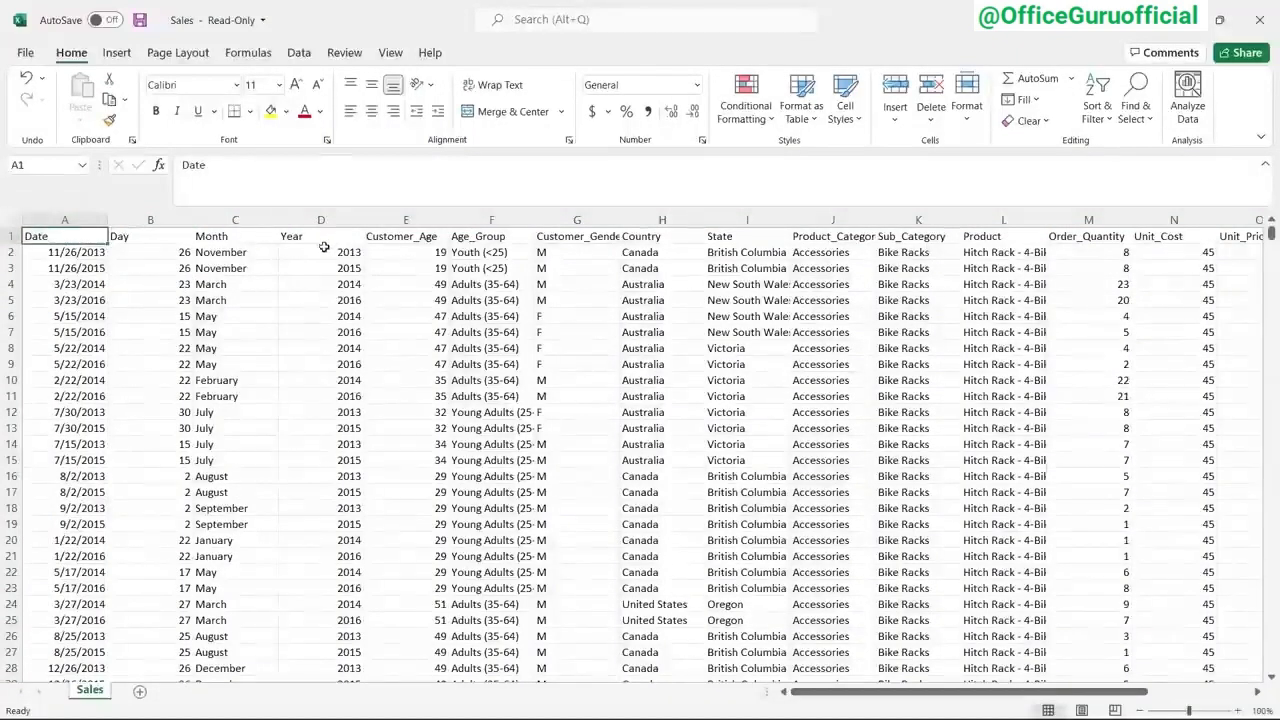
{"action": "scroll", "coordinate": [336, 303], "scroll_direction": "right", "scroll_amount": 3}
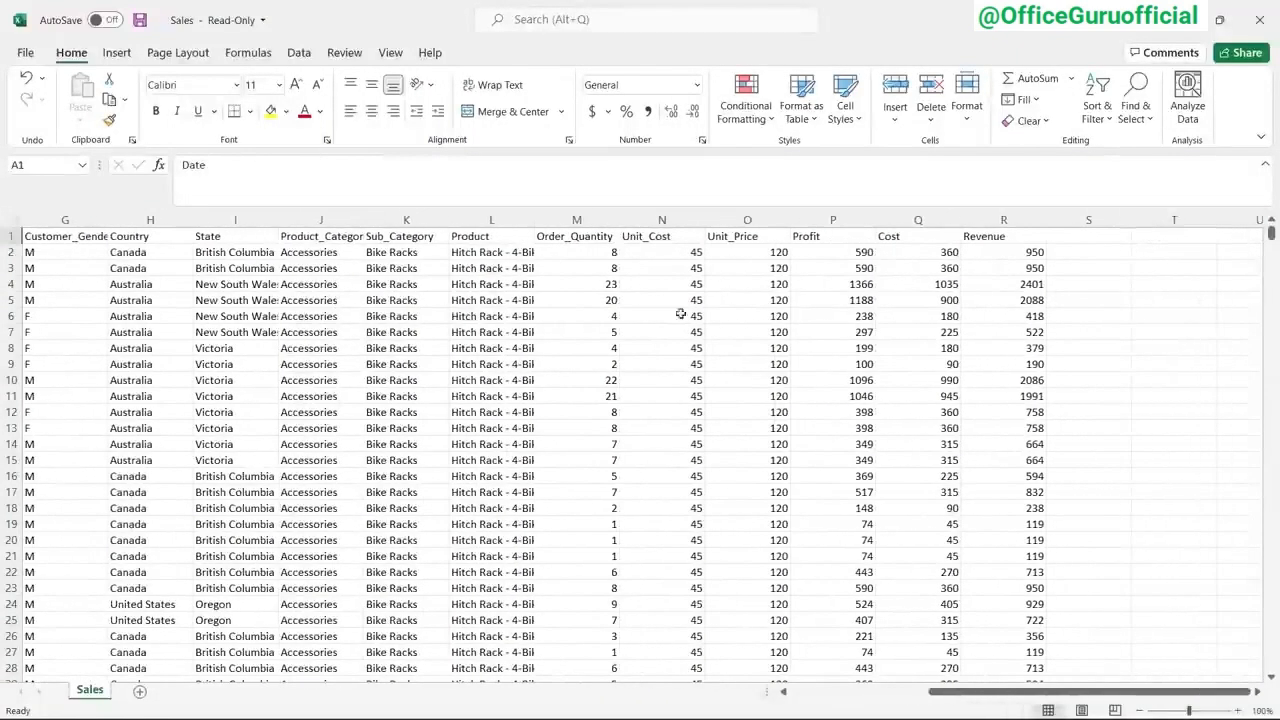
{"action": "left_click_drag", "start_coordinate": [1068, 694], "coordinate": [1027, 700]}
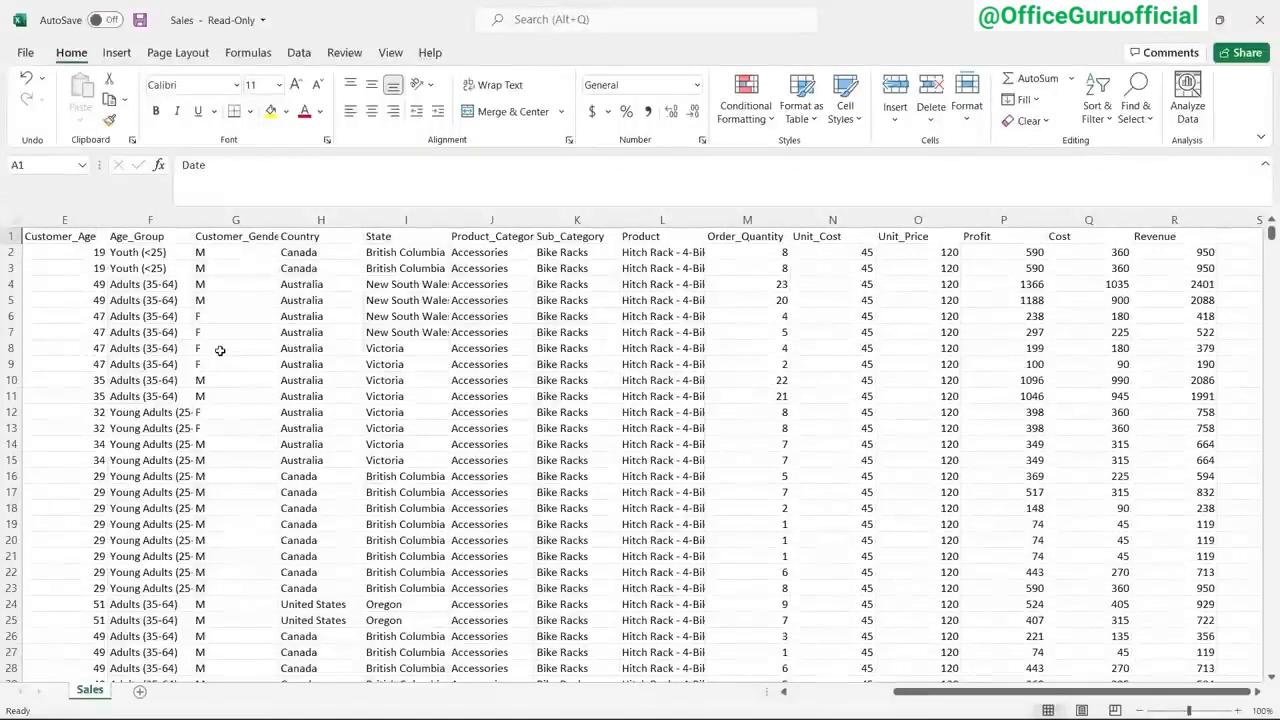
{"action": "left_click", "coordinate": [494, 238]}
{"action": "left_click", "coordinate": [576, 238]}
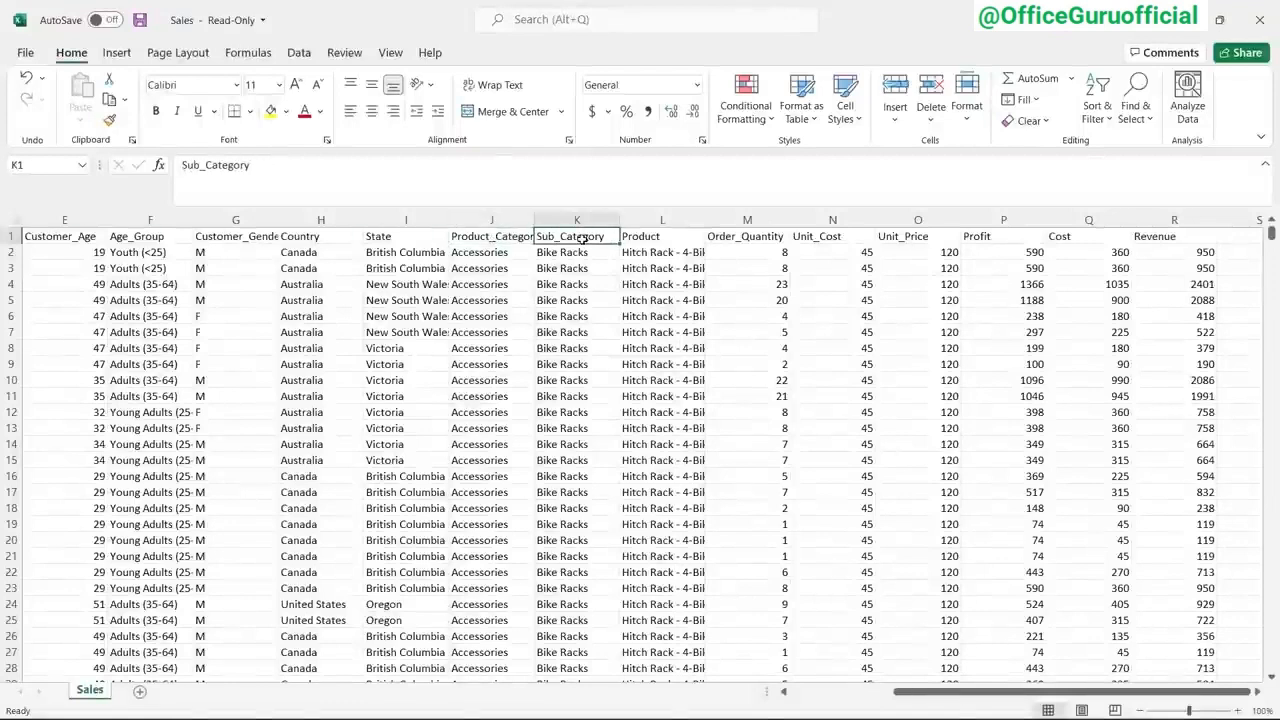
{"action": "left_click", "coordinate": [662, 237]}
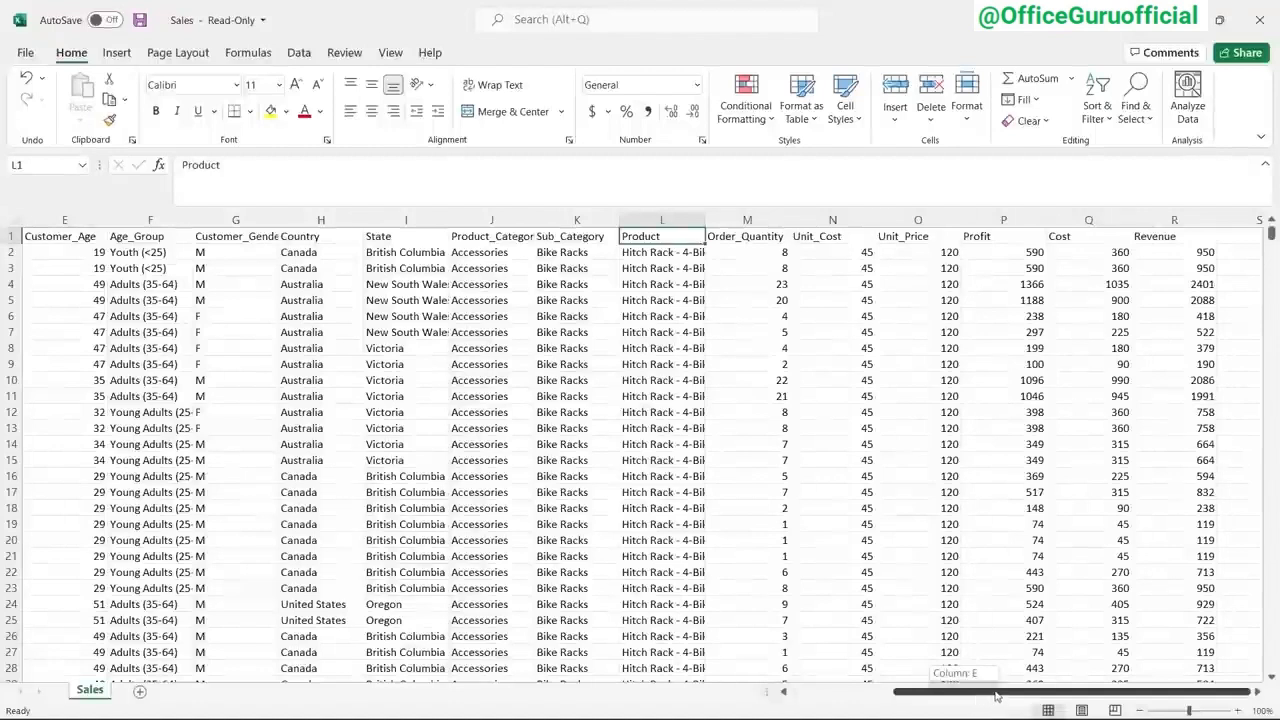
{"action": "left_click", "coordinate": [768, 238]}
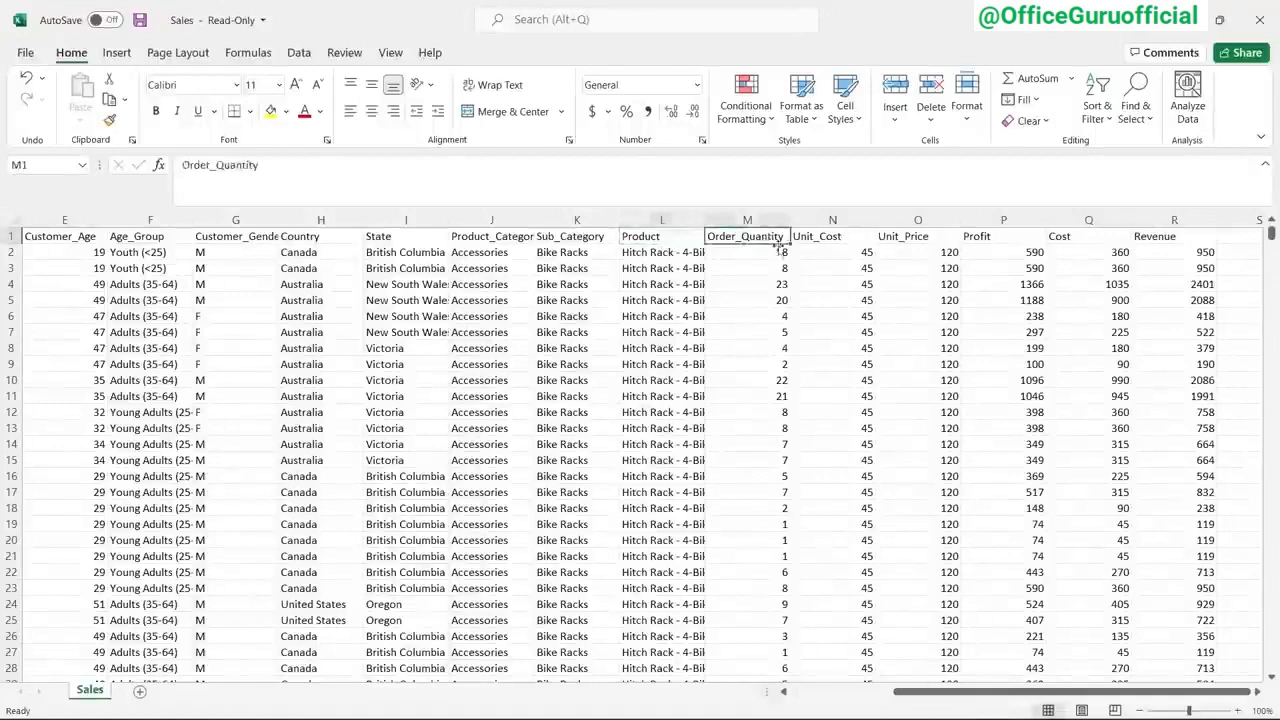
{"action": "left_click", "coordinate": [851, 238]}
{"action": "left_click", "coordinate": [908, 236]}
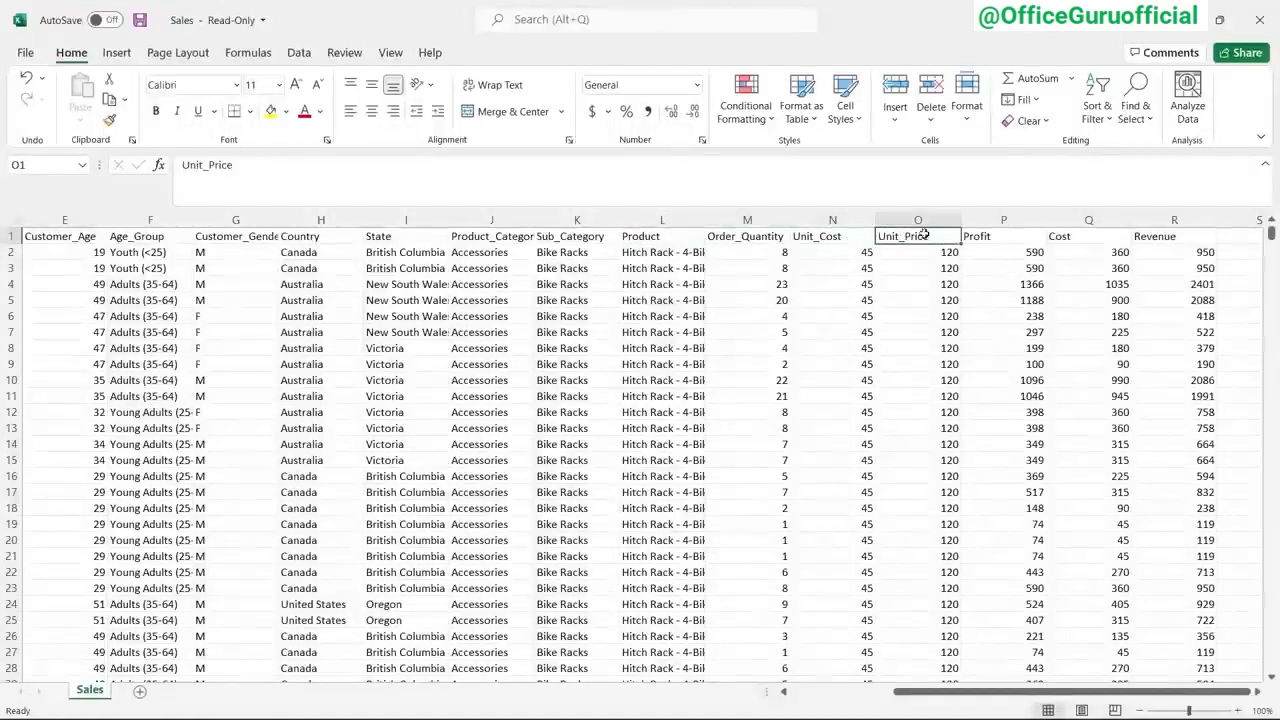
{"action": "left_click", "coordinate": [997, 237]}
{"action": "left_click", "coordinate": [1082, 236]}
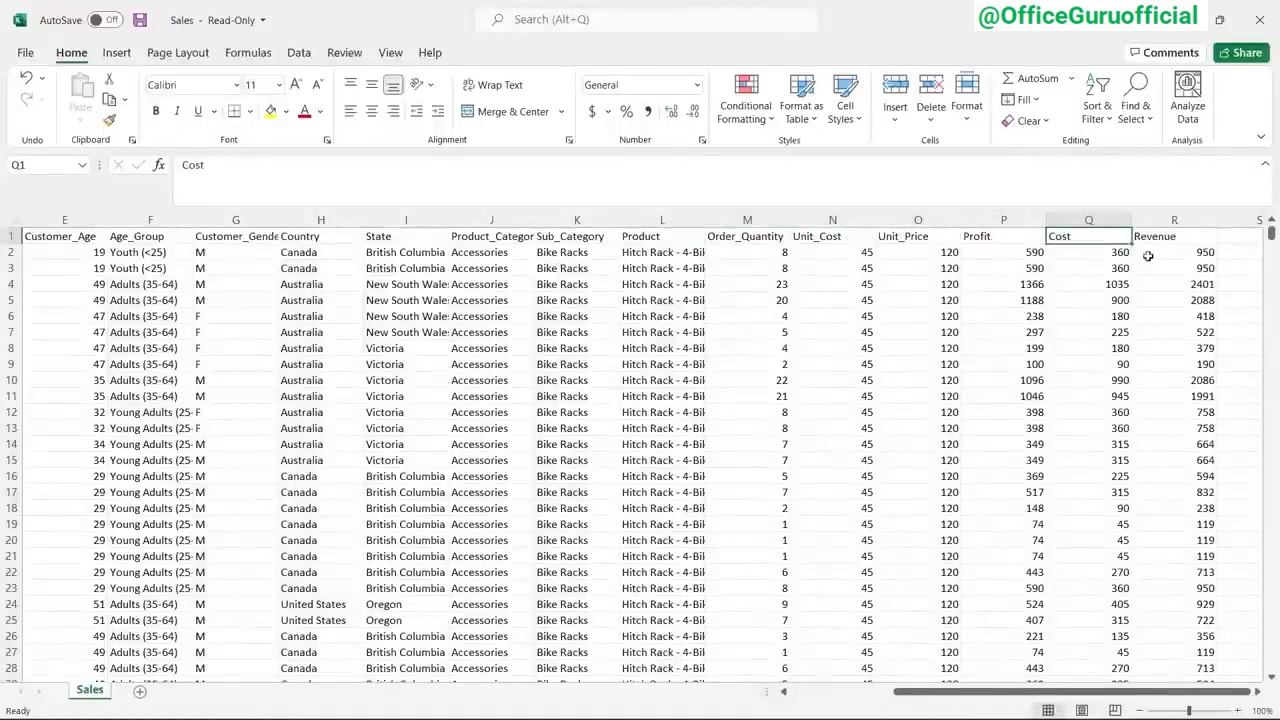
{"action": "left_click", "coordinate": [1178, 240]}
- Browse the recommended PivotTables for the sales data, preview Sum of Cost by State, and dismiss the suggestions without inserting one
{"action": "left_click", "coordinate": [779, 378]}
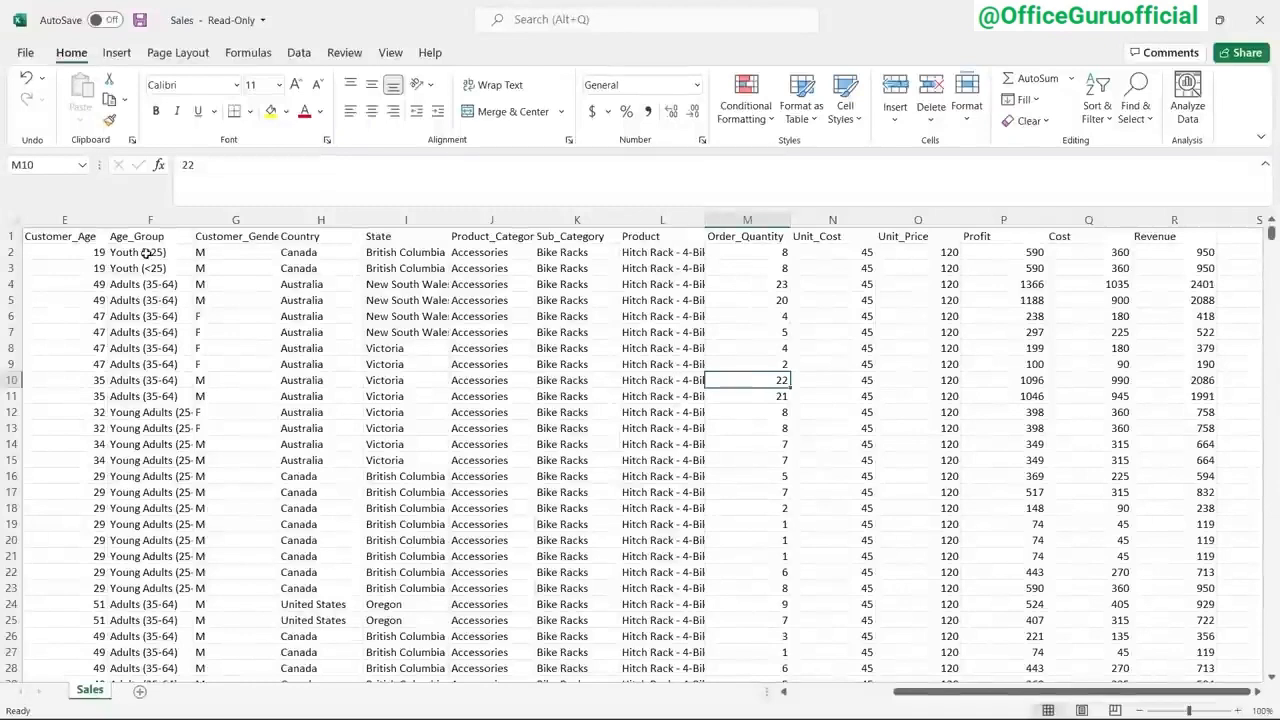
{"action": "left_click", "coordinate": [117, 53]}
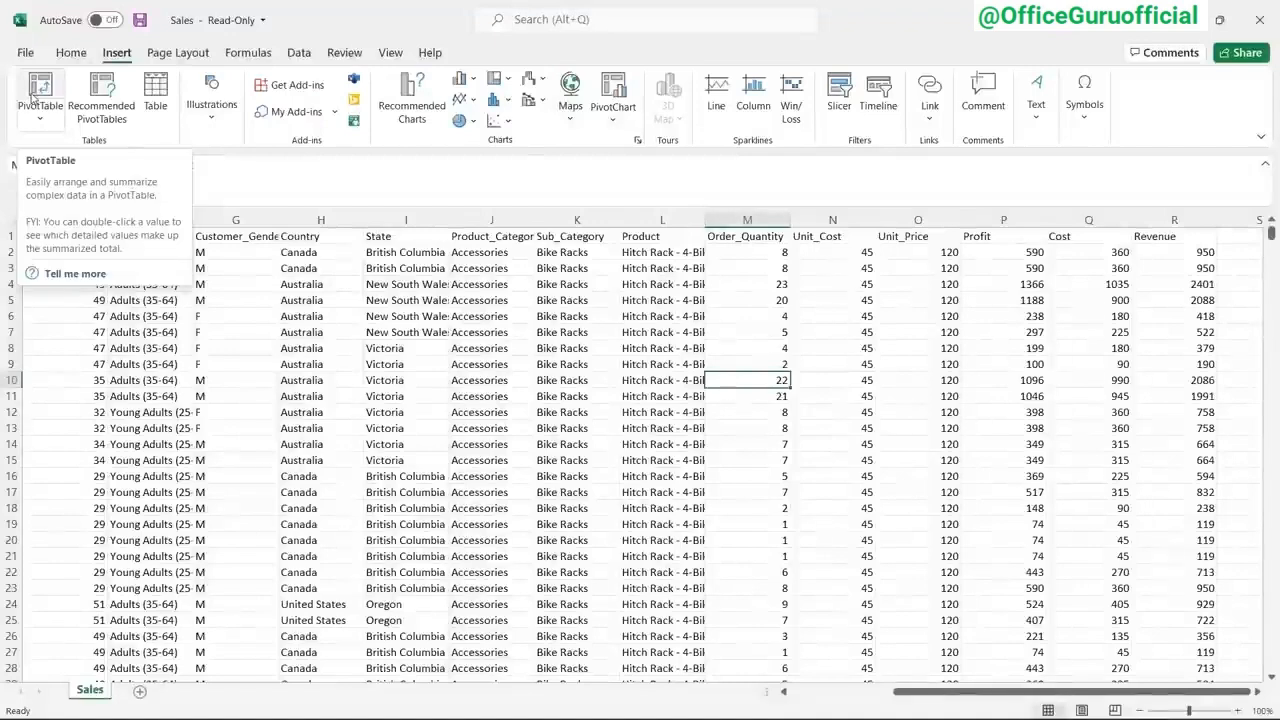
{"action": "left_click", "coordinate": [104, 98]}
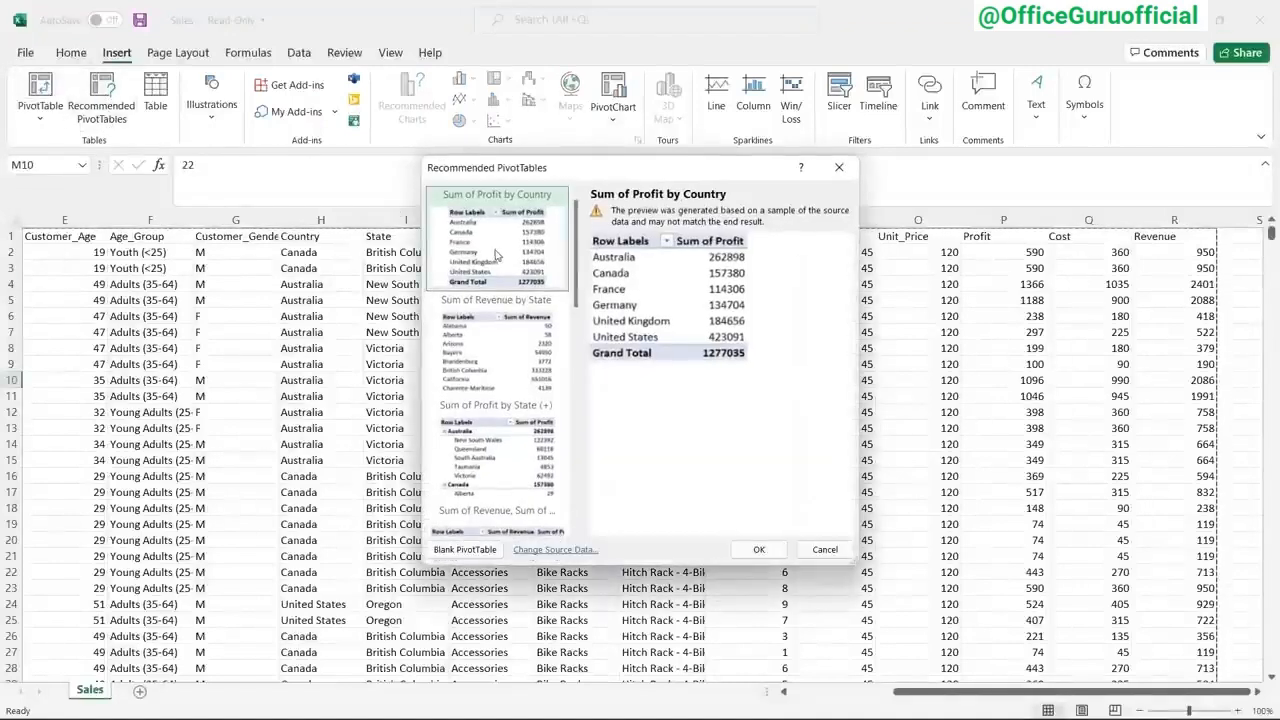
{"action": "scroll", "coordinate": [578, 316], "scroll_direction": "down", "scroll_amount": 5}
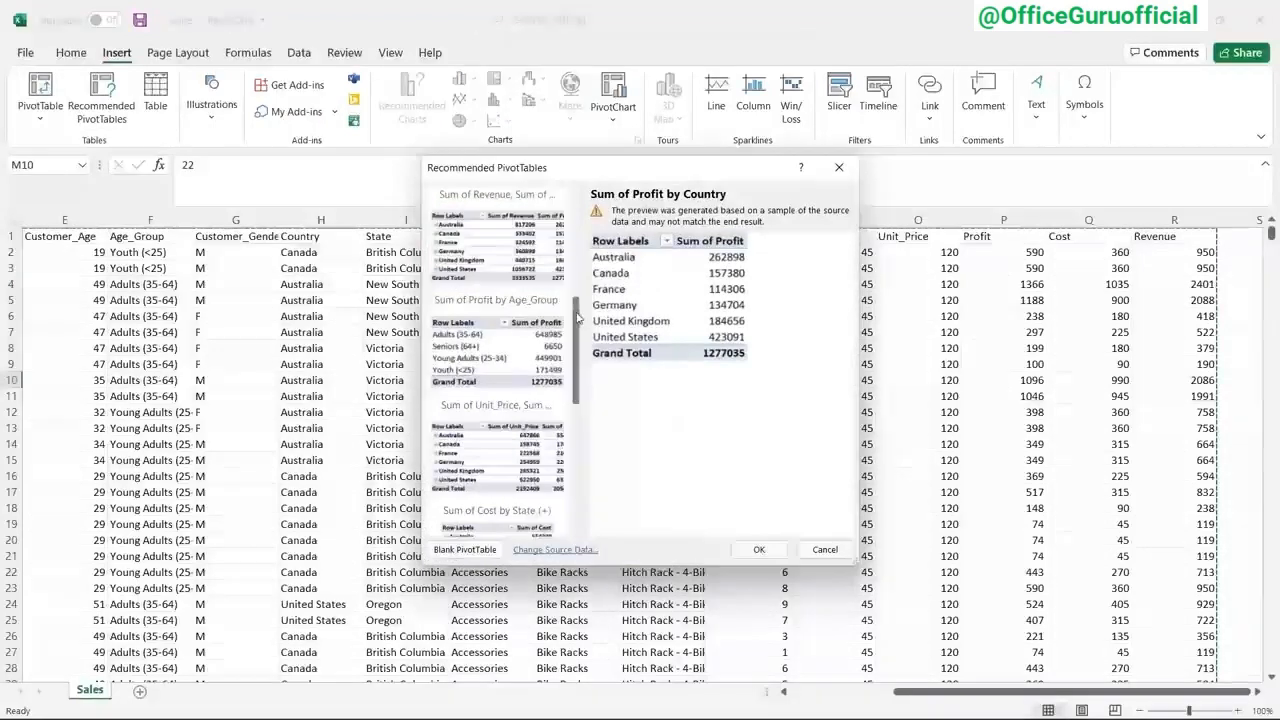
{"action": "scroll", "coordinate": [578, 316], "scroll_direction": "up", "scroll_amount": 3}
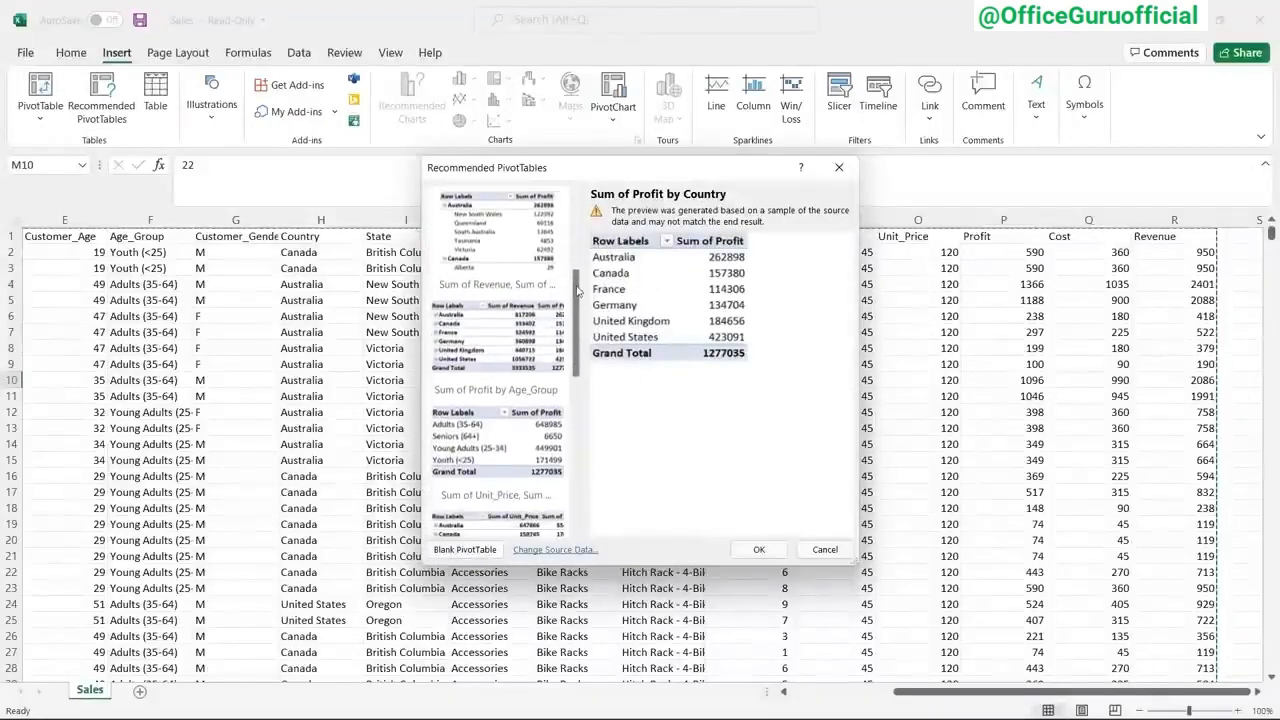
{"action": "left_click_drag", "start_coordinate": [578, 308], "coordinate": [541, 380]}
{"action": "left_click", "coordinate": [541, 380]}
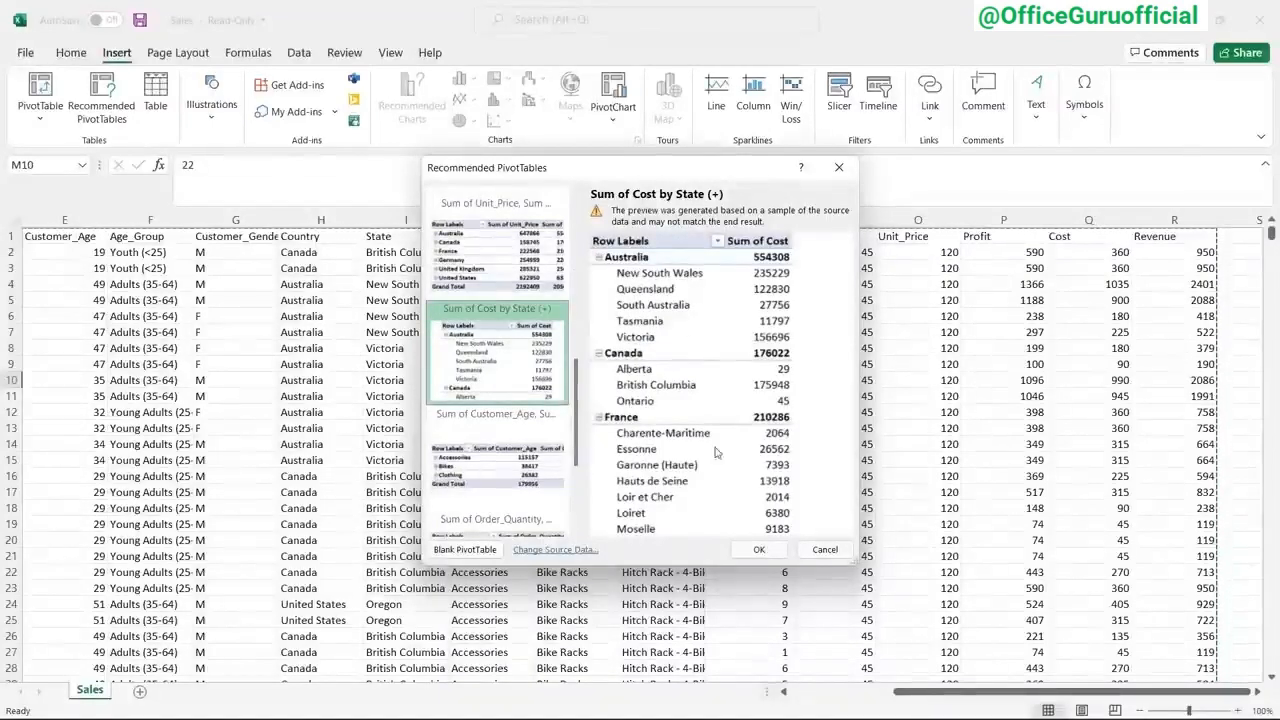
{"action": "left_click", "coordinate": [818, 549]}
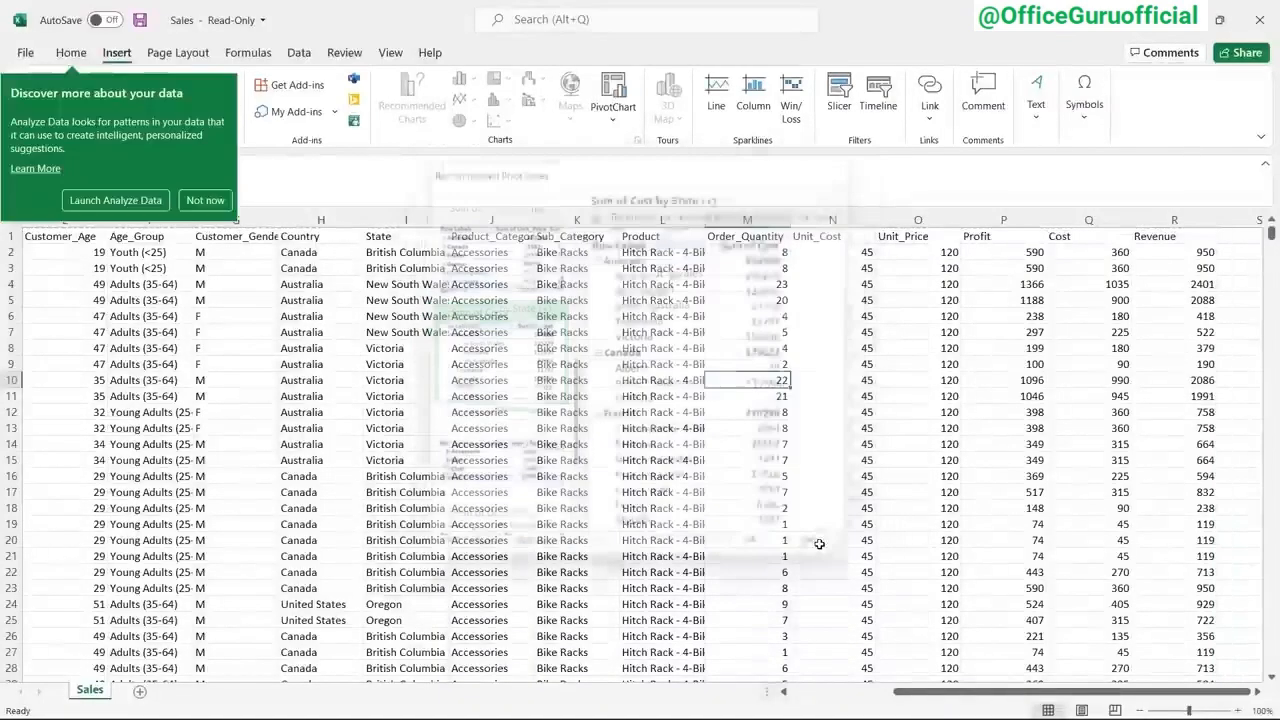
{"action": "left_click", "coordinate": [206, 200]}
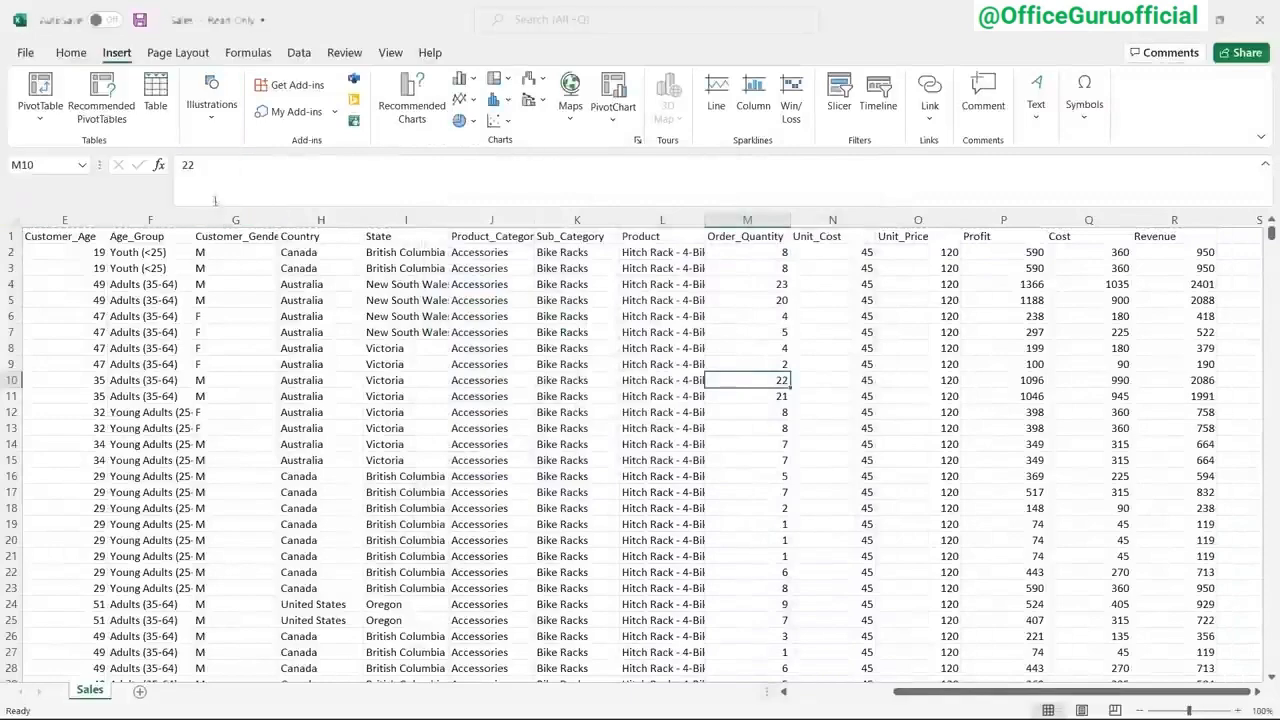
- Create a PivotTable on a new worksheet from the full data range Sales!$A$1:$R$113037, reselecting the range from cell A1
{"action": "left_click", "coordinate": [38, 90]}
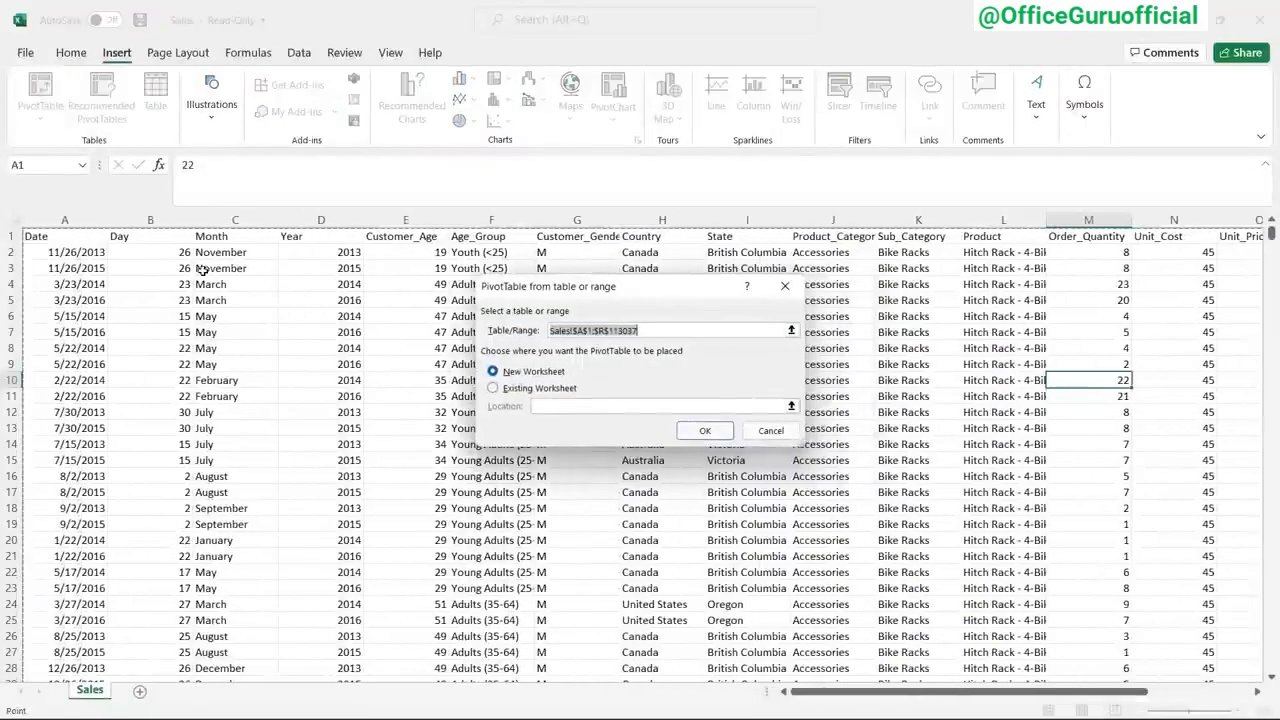
{"action": "scroll", "coordinate": [201, 270], "scroll_direction": "right", "scroll_amount": 6}
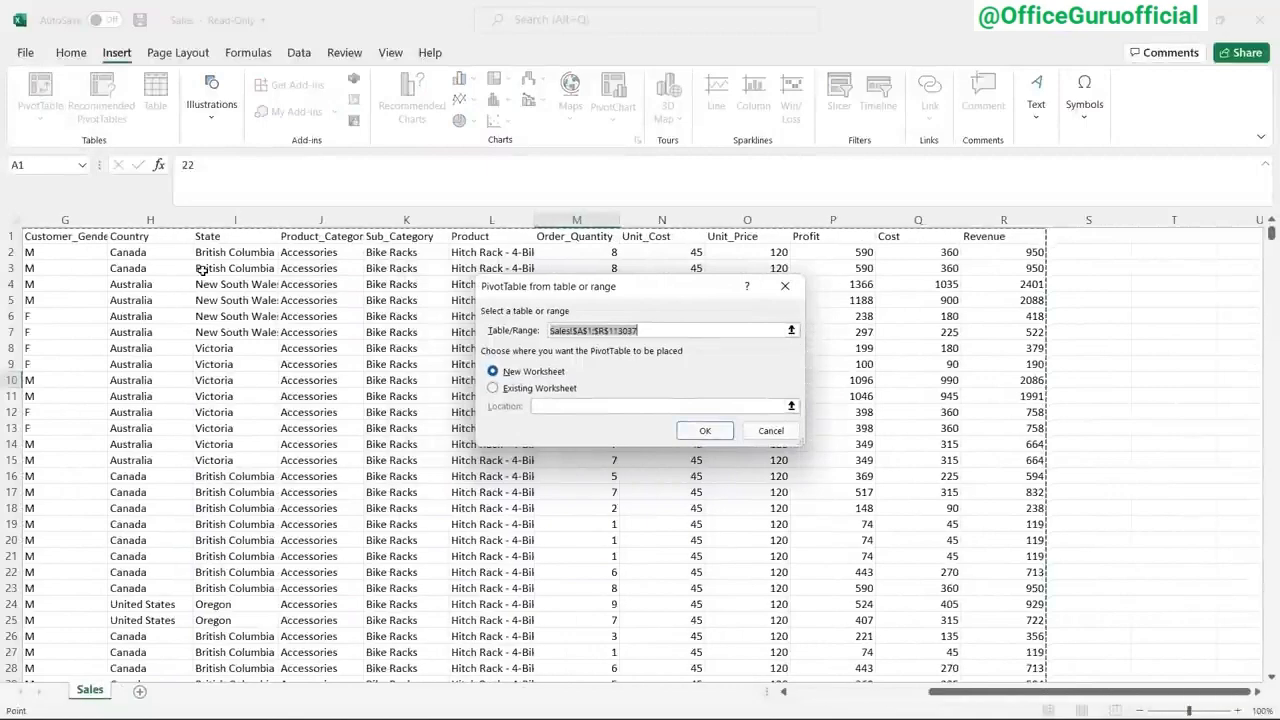
{"action": "scroll", "coordinate": [201, 270], "scroll_direction": "left", "scroll_amount": 6}
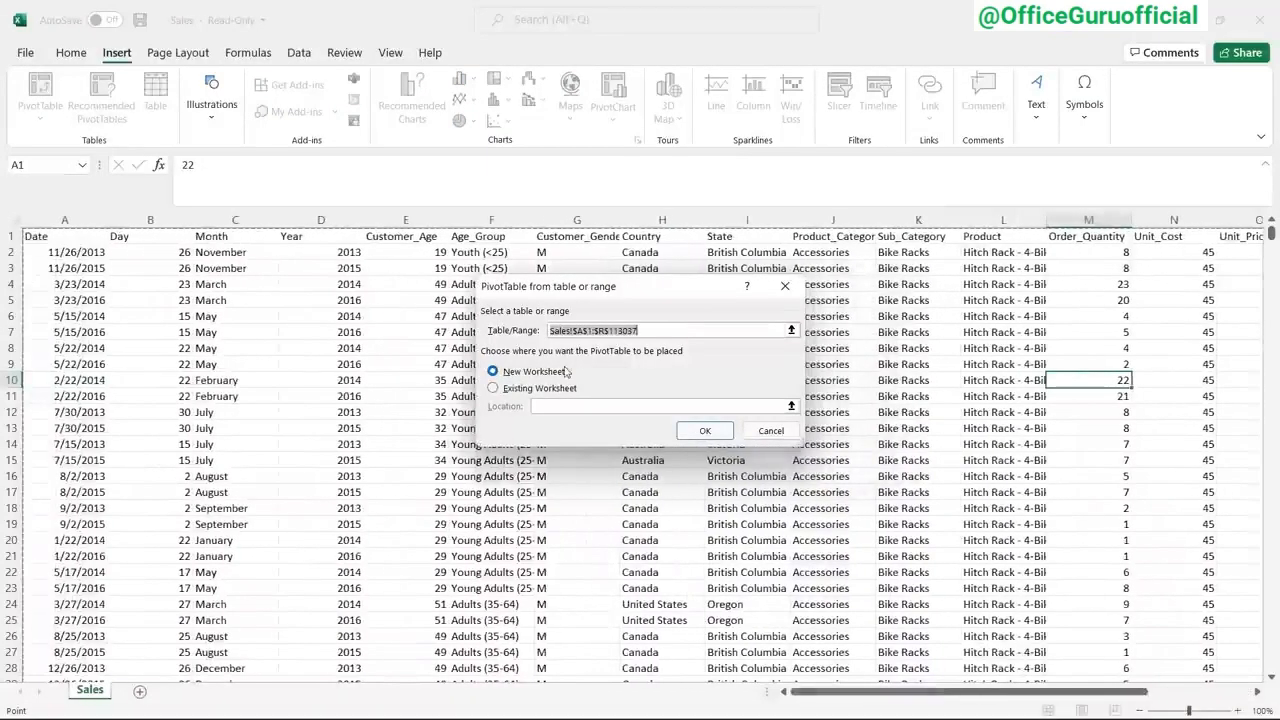
{"action": "key", "text": "BackSpace"}
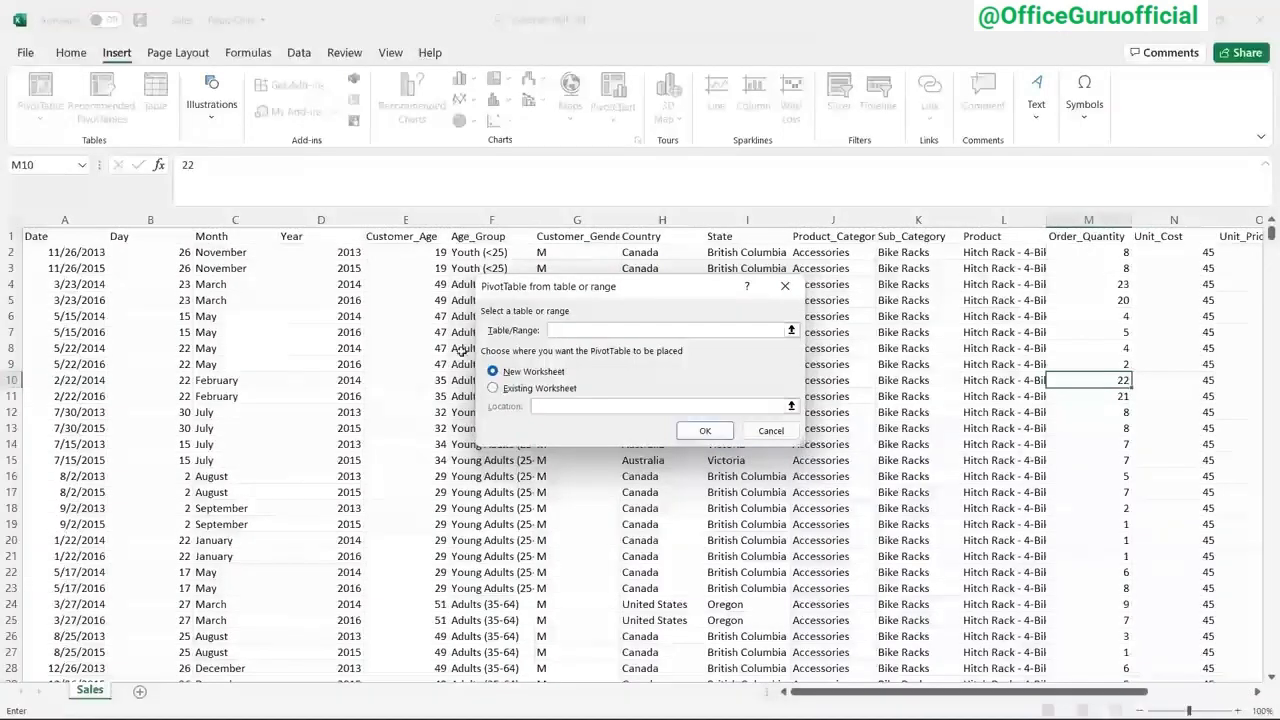
{"action": "left_click", "coordinate": [56, 236]}
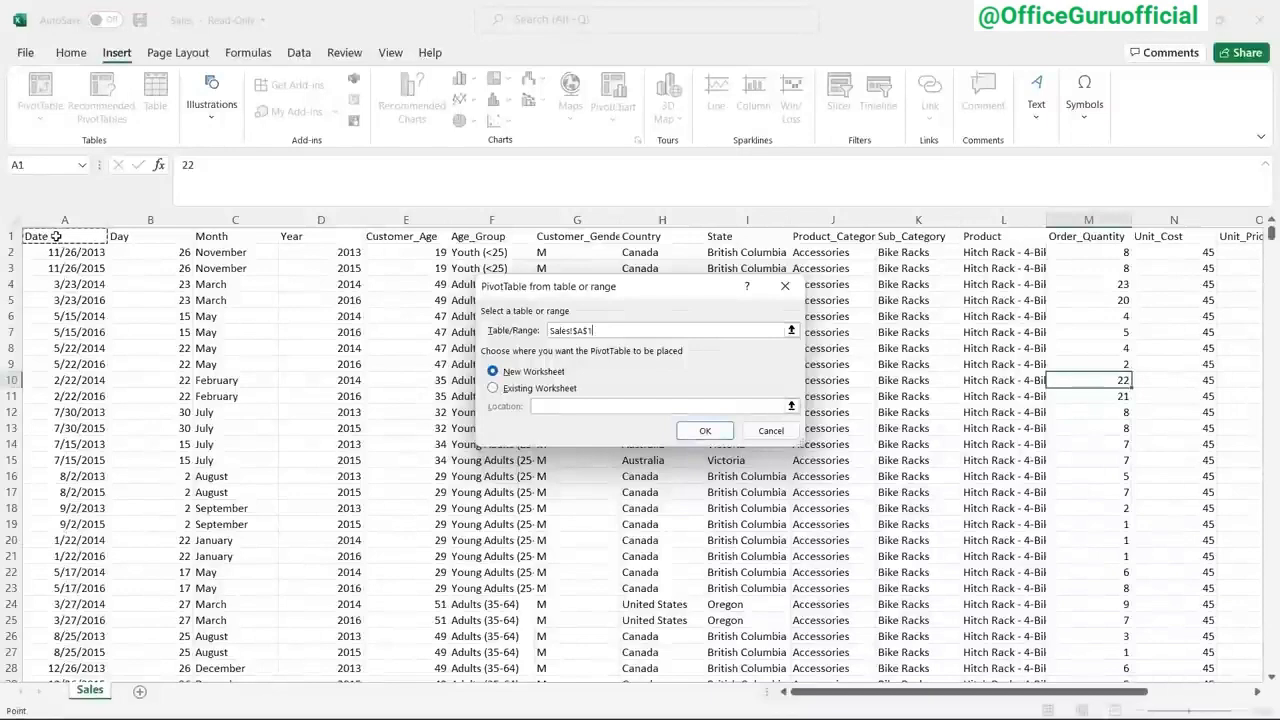
{"action": "key", "text": "ctrl+shift+Right"}
{"action": "key", "text": "ctrl+shift+Down"}
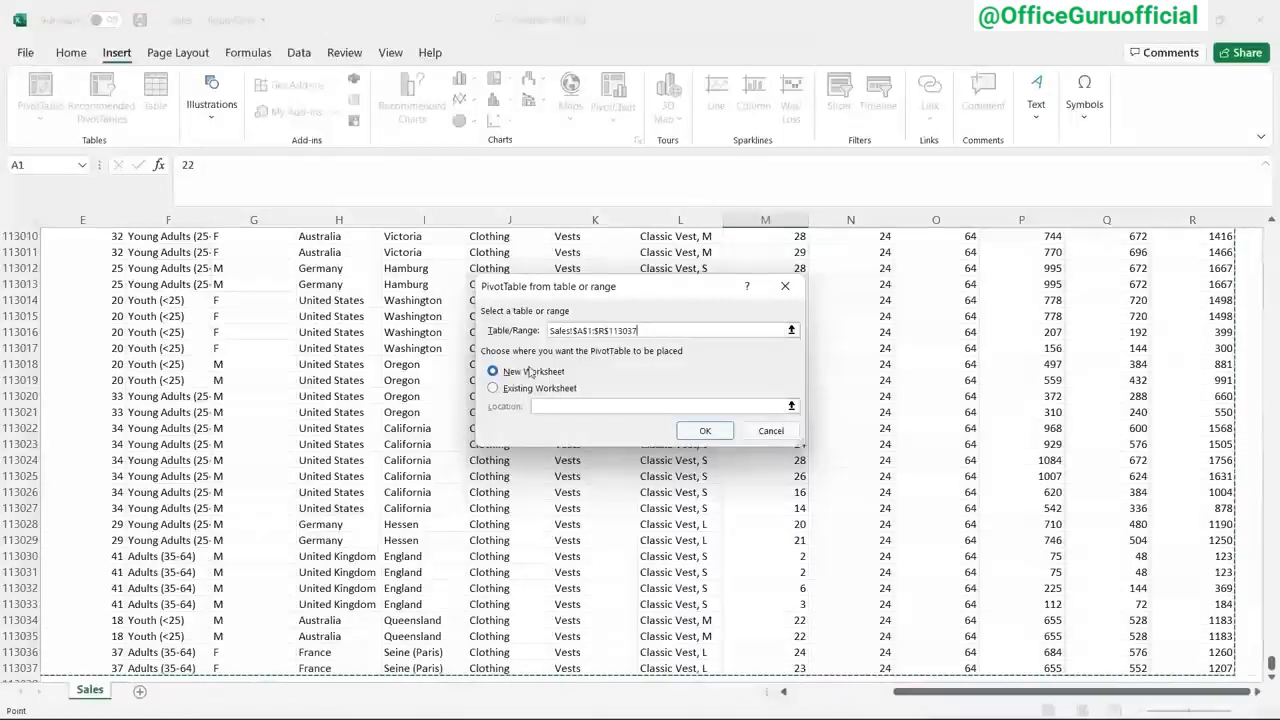
{"action": "left_click", "coordinate": [704, 431]}
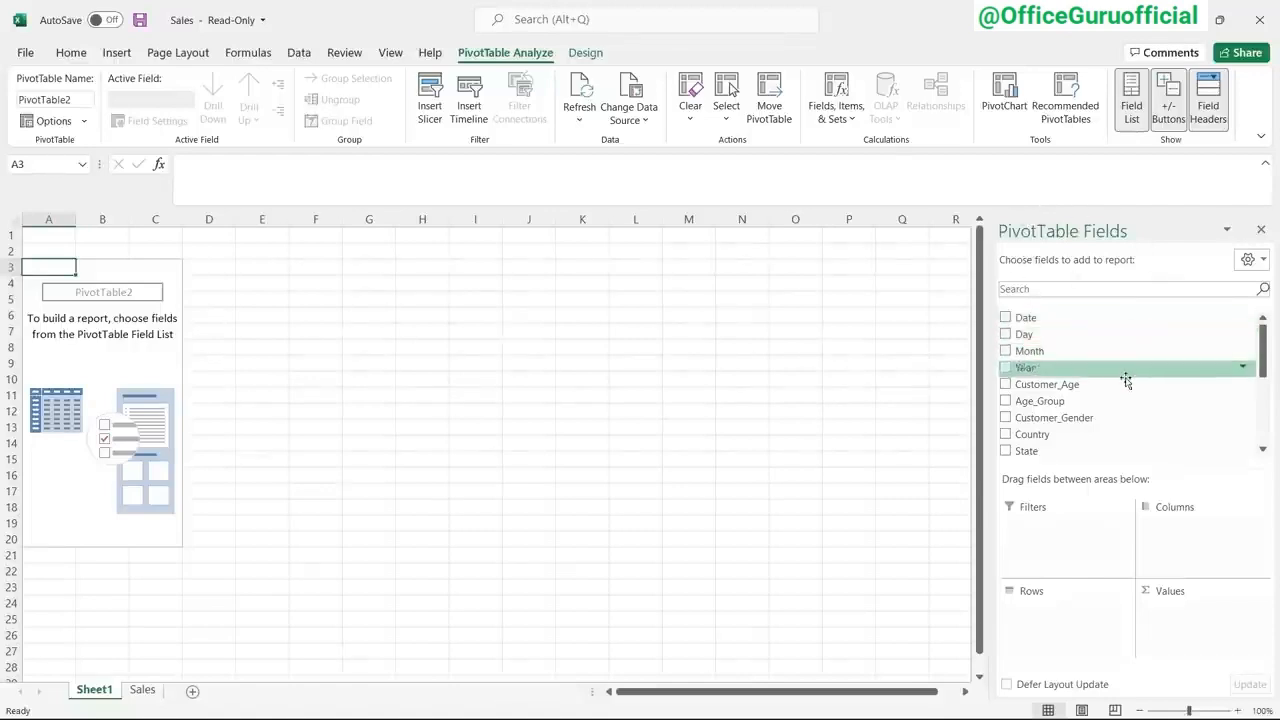
- Look through the available PivotTable fields and add the Country field to the Rows area
{"action": "left_click_drag", "start_coordinate": [1261, 364], "coordinate": [1262, 425]}
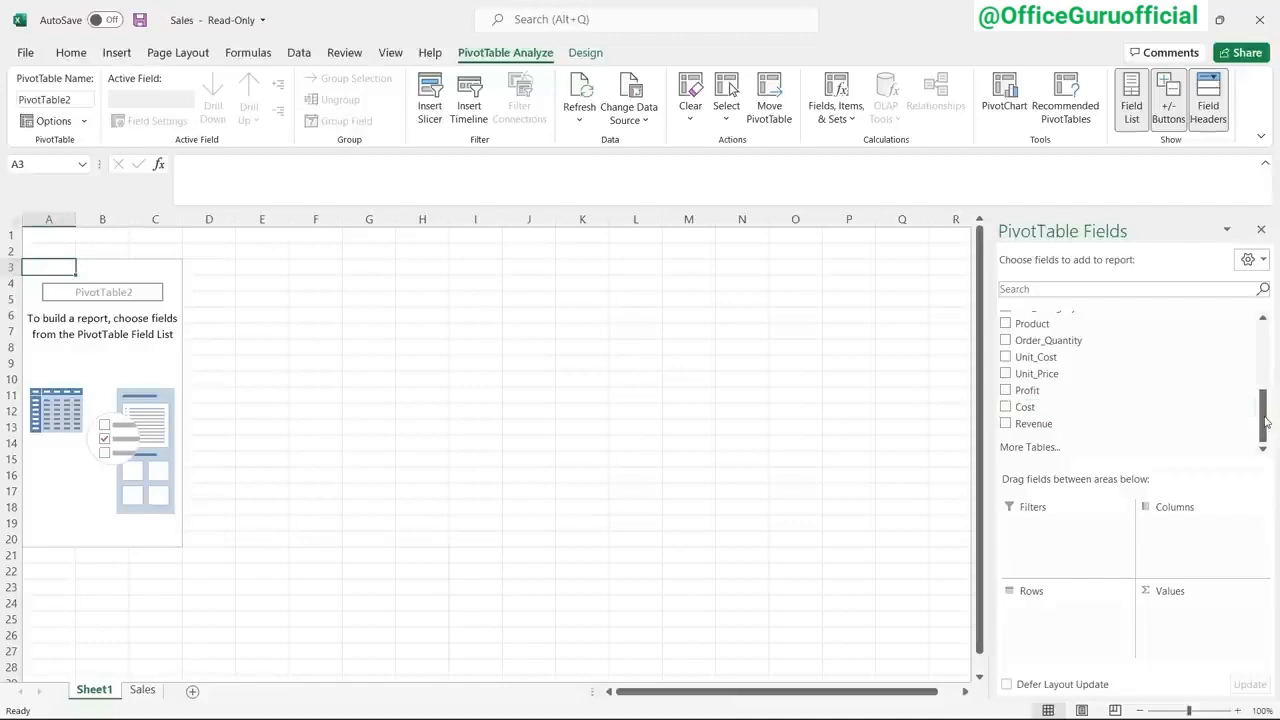
{"action": "scroll", "coordinate": [1108, 374], "scroll_direction": "up", "scroll_amount": 6}
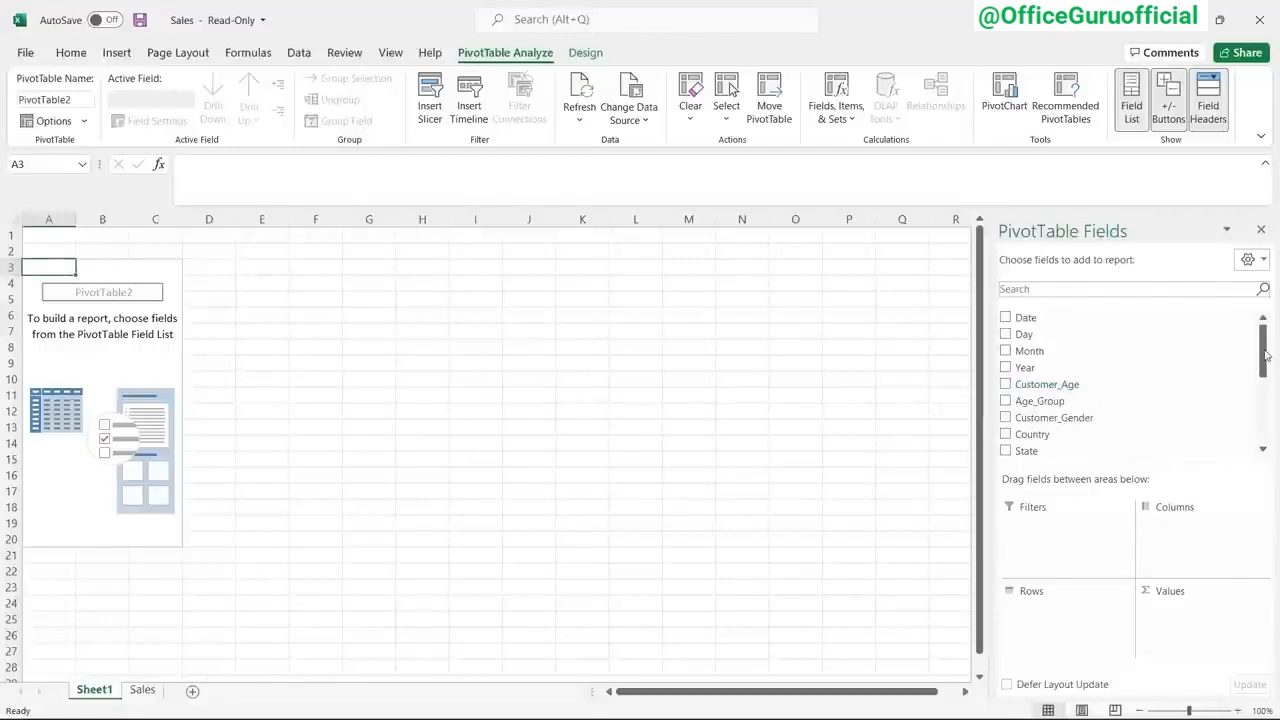
{"action": "left_click_drag", "start_coordinate": [1265, 355], "coordinate": [1267, 381]}
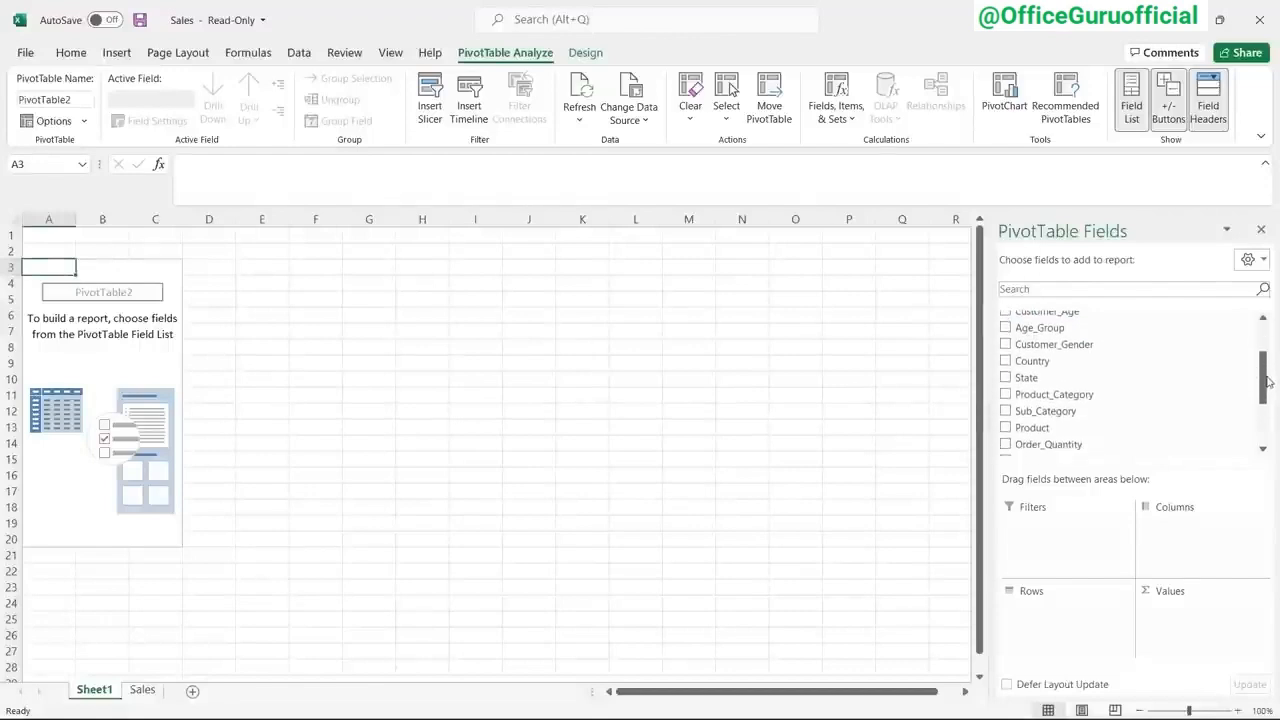
{"action": "scroll", "coordinate": [1076, 400], "scroll_direction": "down", "scroll_amount": 3}
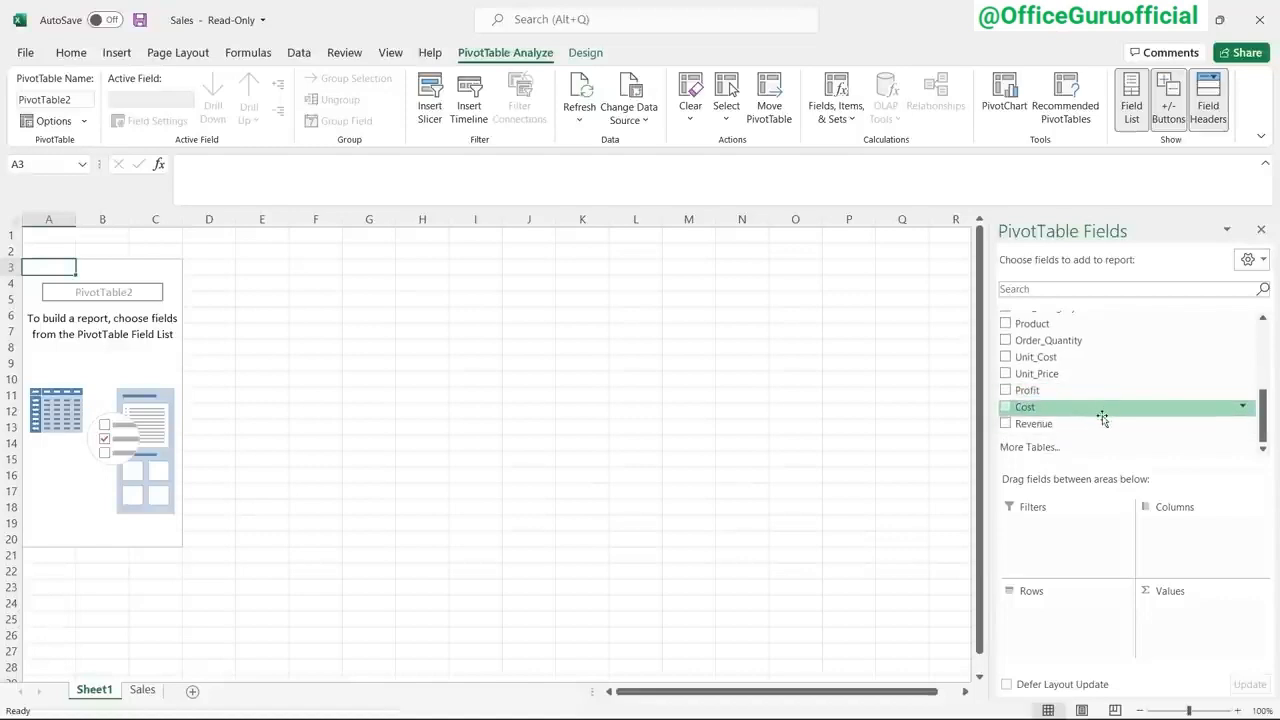
{"action": "left_click_drag", "start_coordinate": [1267, 425], "coordinate": [1267, 394]}
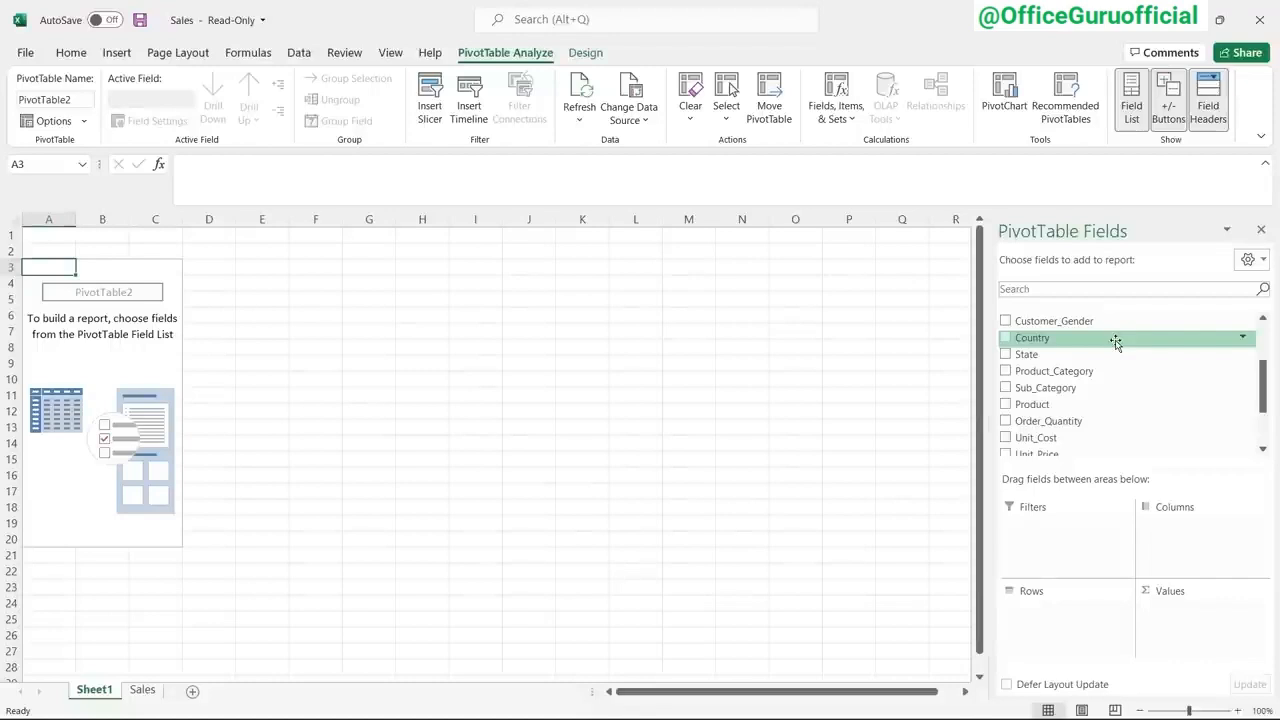
{"action": "left_click_drag", "start_coordinate": [1115, 342], "coordinate": [1070, 615]}
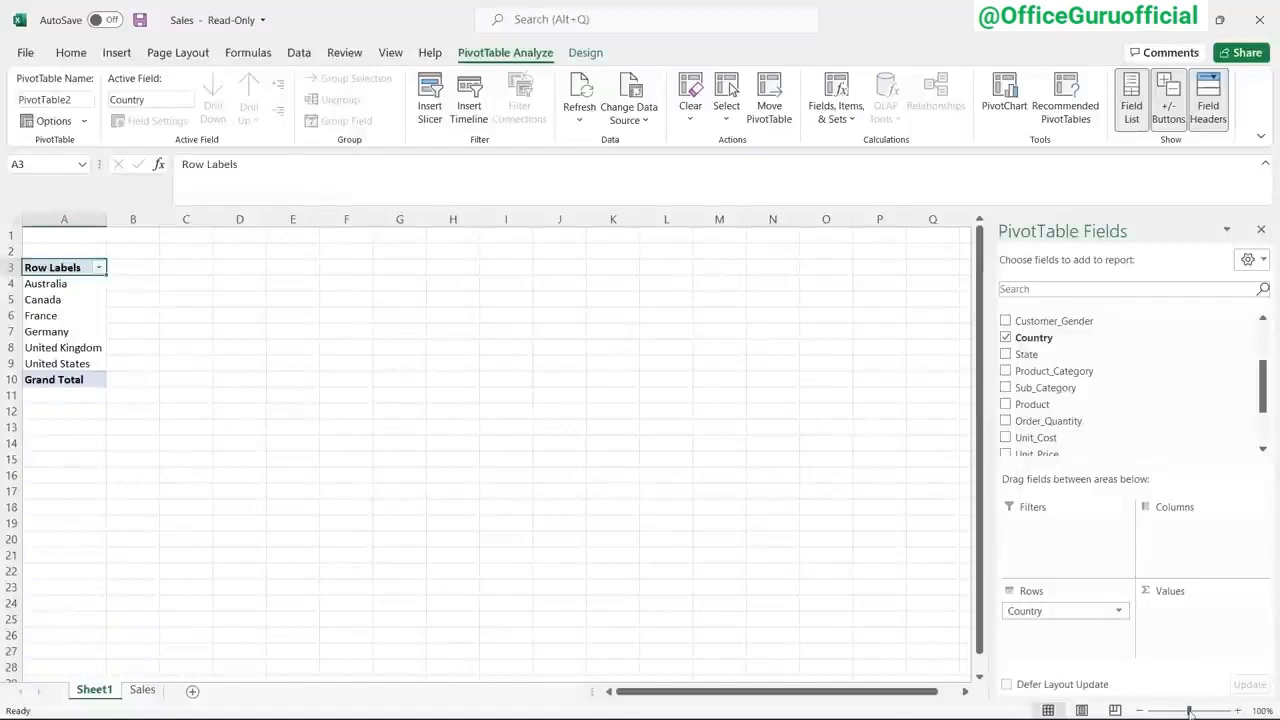
- Add the State field below Country in the PivotTable's Rows area
{"action": "left_click", "coordinate": [1236, 711]}
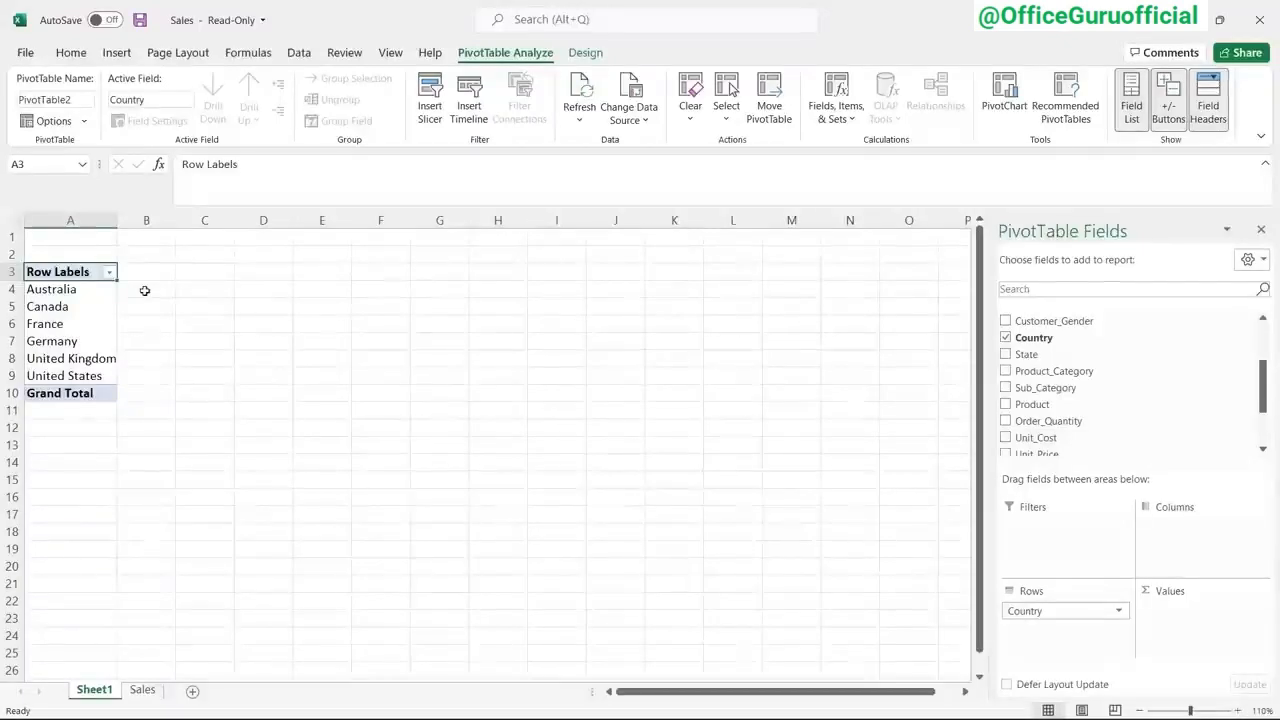
{"action": "left_click_drag", "start_coordinate": [78, 291], "coordinate": [85, 368]}
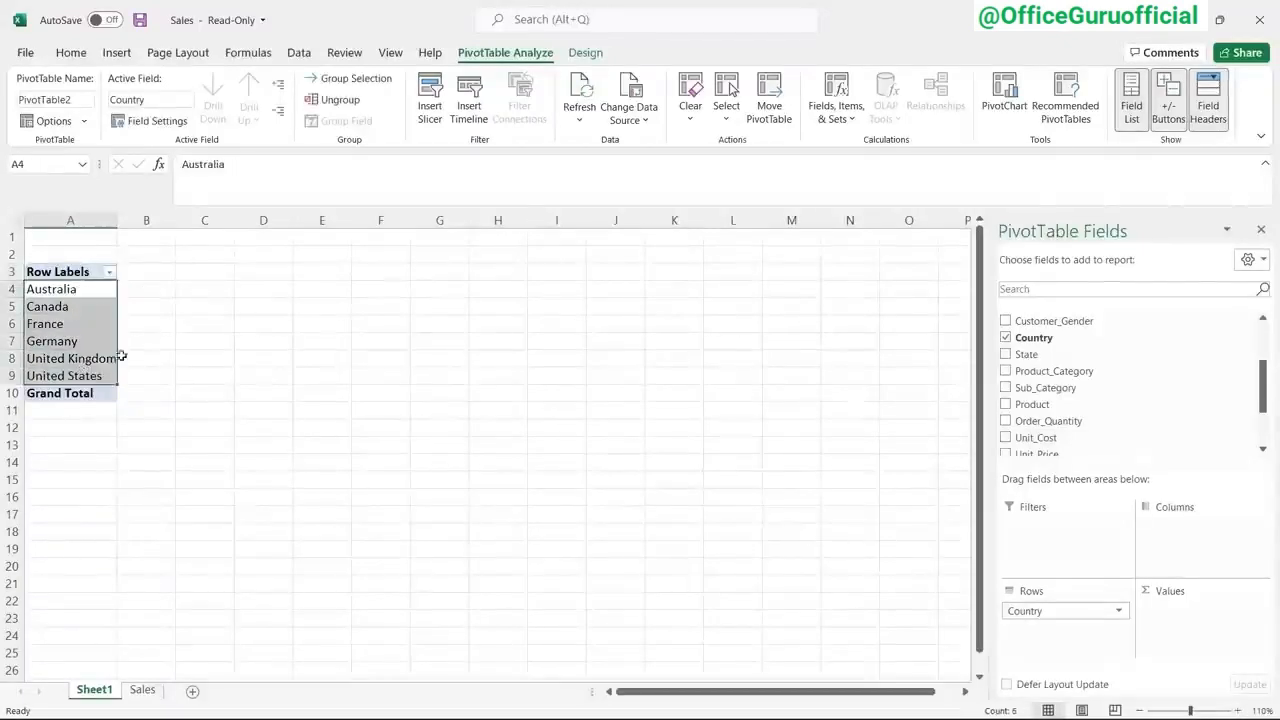
{"action": "left_click", "coordinate": [160, 357]}
{"action": "left_click", "coordinate": [97, 314]}
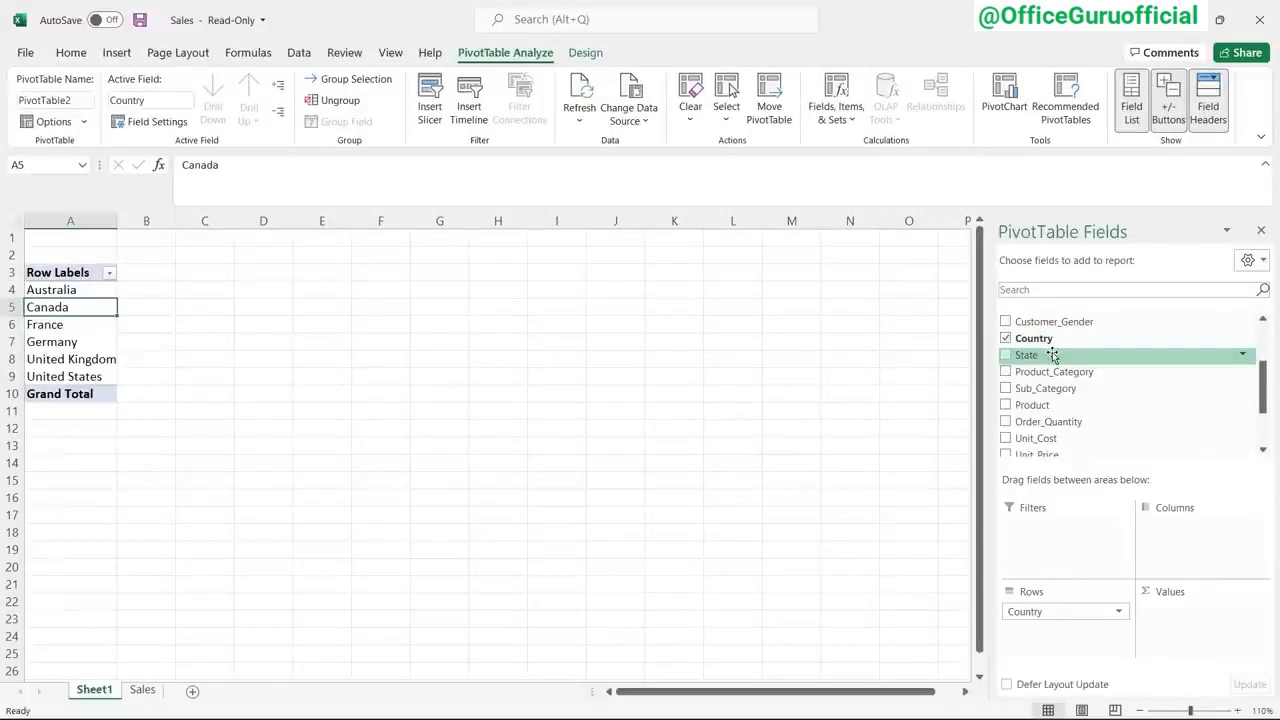
{"action": "mouse_move", "coordinate": [1052, 355]}
{"action": "left_mouse_down"}
{"action": "mouse_move", "coordinate": [1070, 388]}
{"action": "mouse_move", "coordinate": [1067, 637]}
{"action": "mouse_move", "coordinate": [1051, 627]}
{"action": "left_mouse_up"}
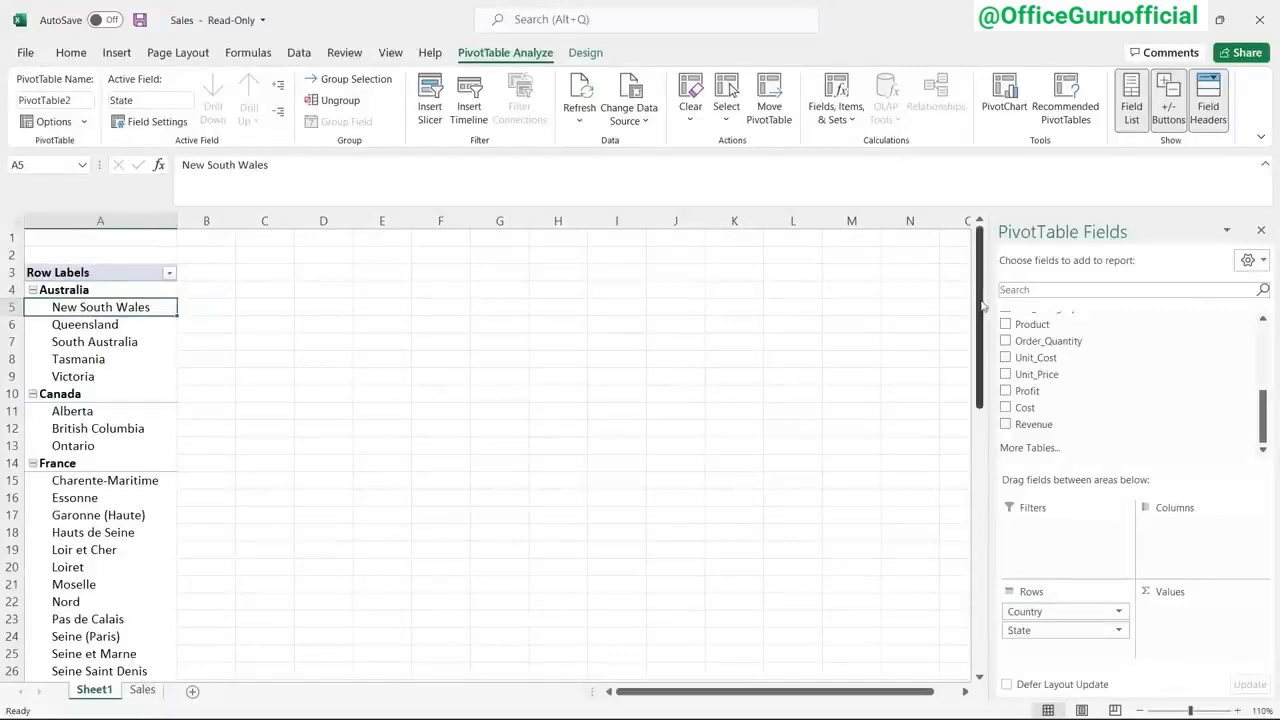
{"action": "mouse_move", "coordinate": [985, 303]}
{"action": "left_mouse_down"}
{"action": "mouse_move", "coordinate": [986, 558]}
{"action": "mouse_move", "coordinate": [985, 303]}
{"action": "left_mouse_up"}
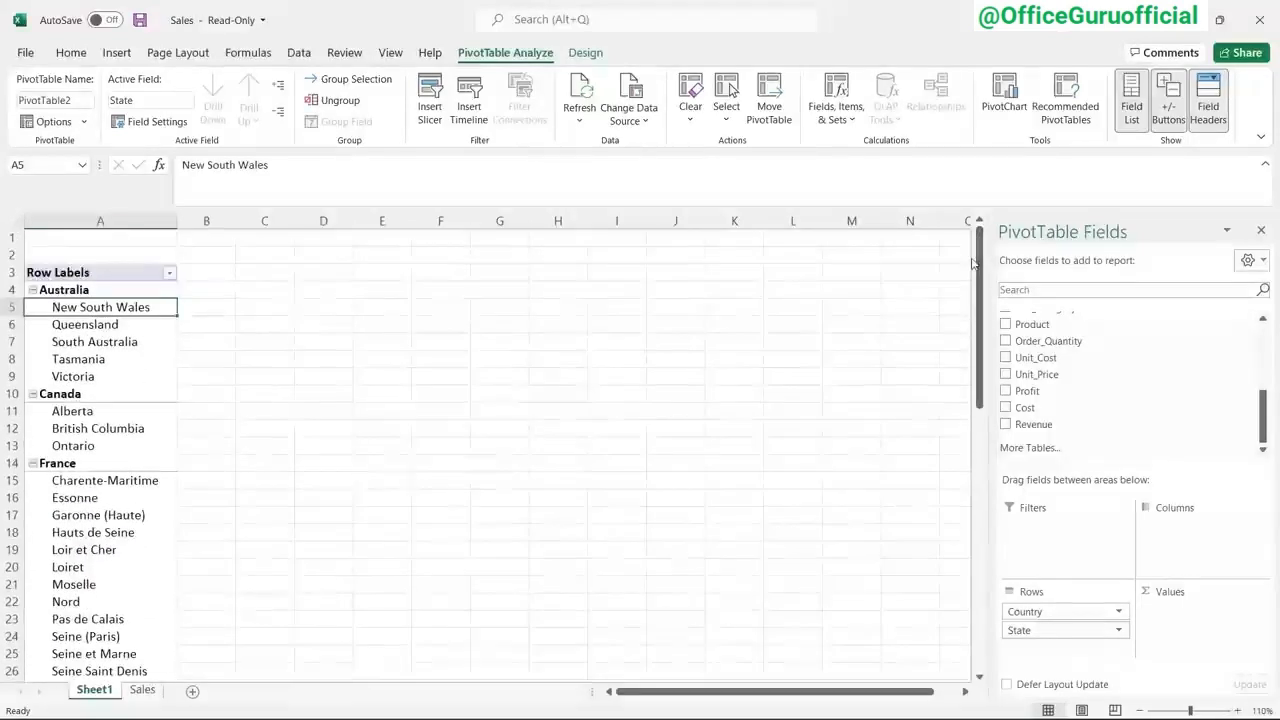
- Collapse the entire Country field in the PivotTable to hide the states under every country
{"action": "right_click", "coordinate": [110, 289]}
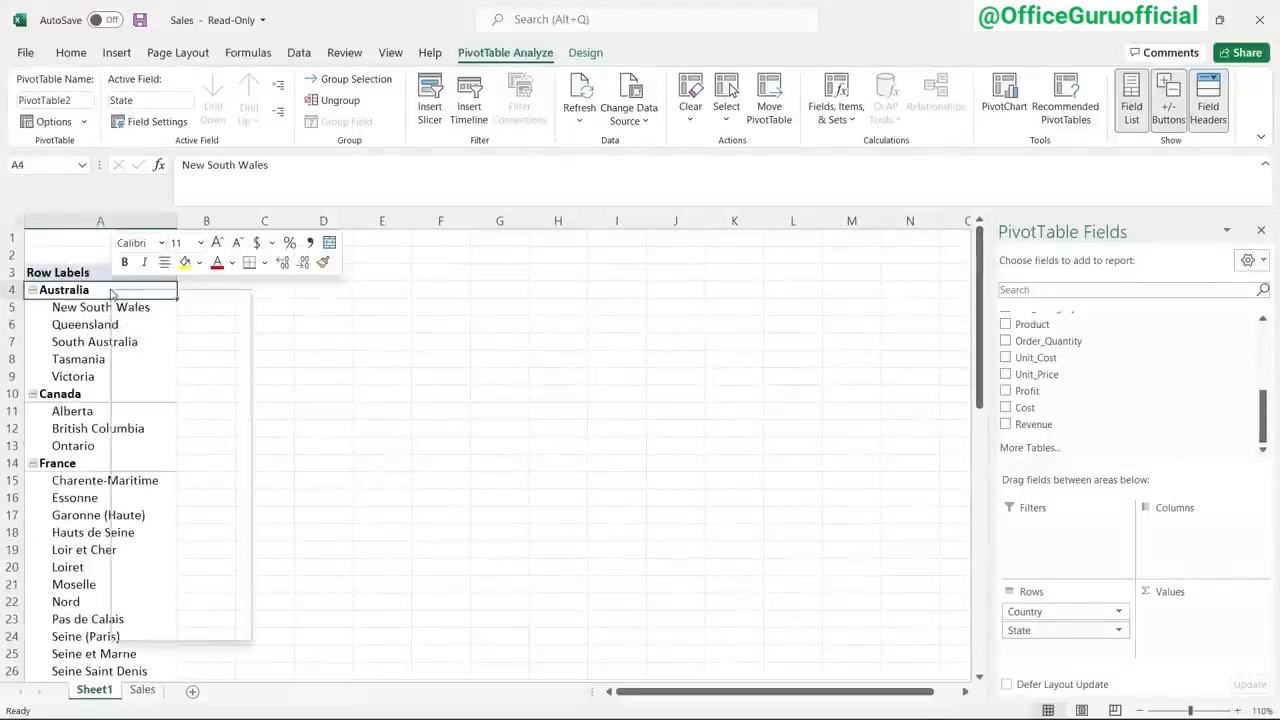
{"action": "mouse_move", "coordinate": [221, 468]}
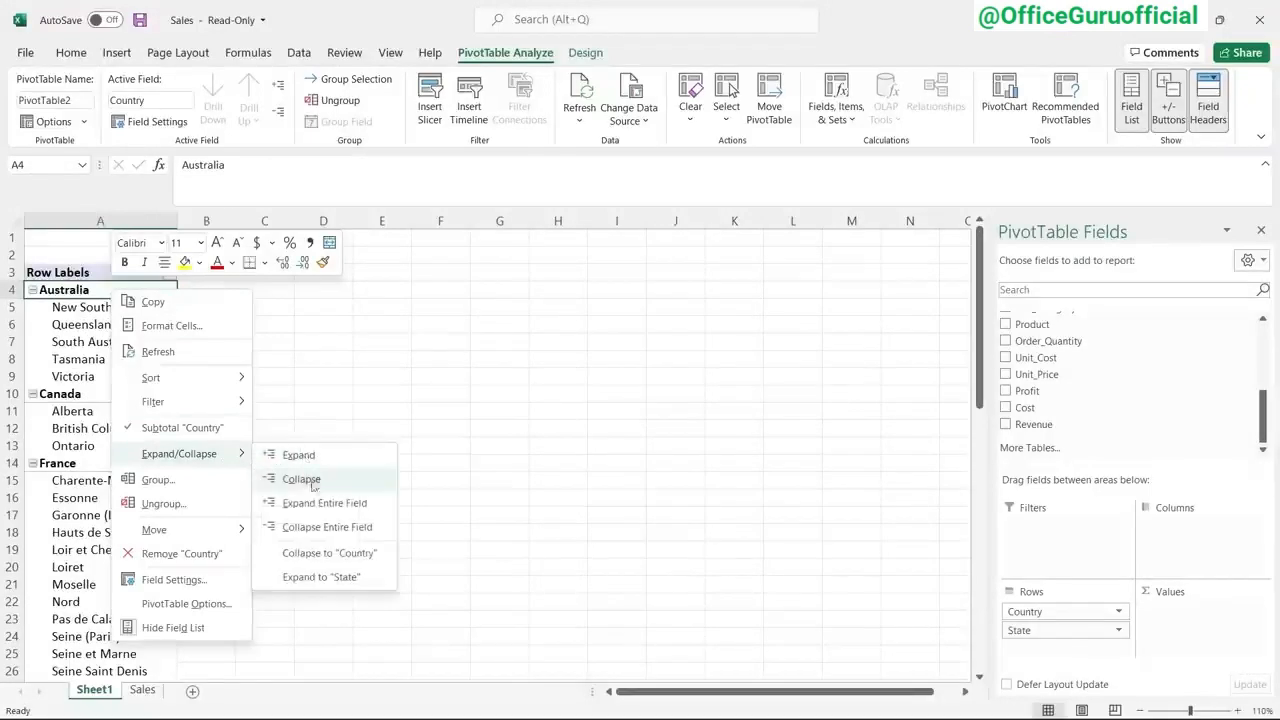
{"action": "left_click", "coordinate": [329, 528]}
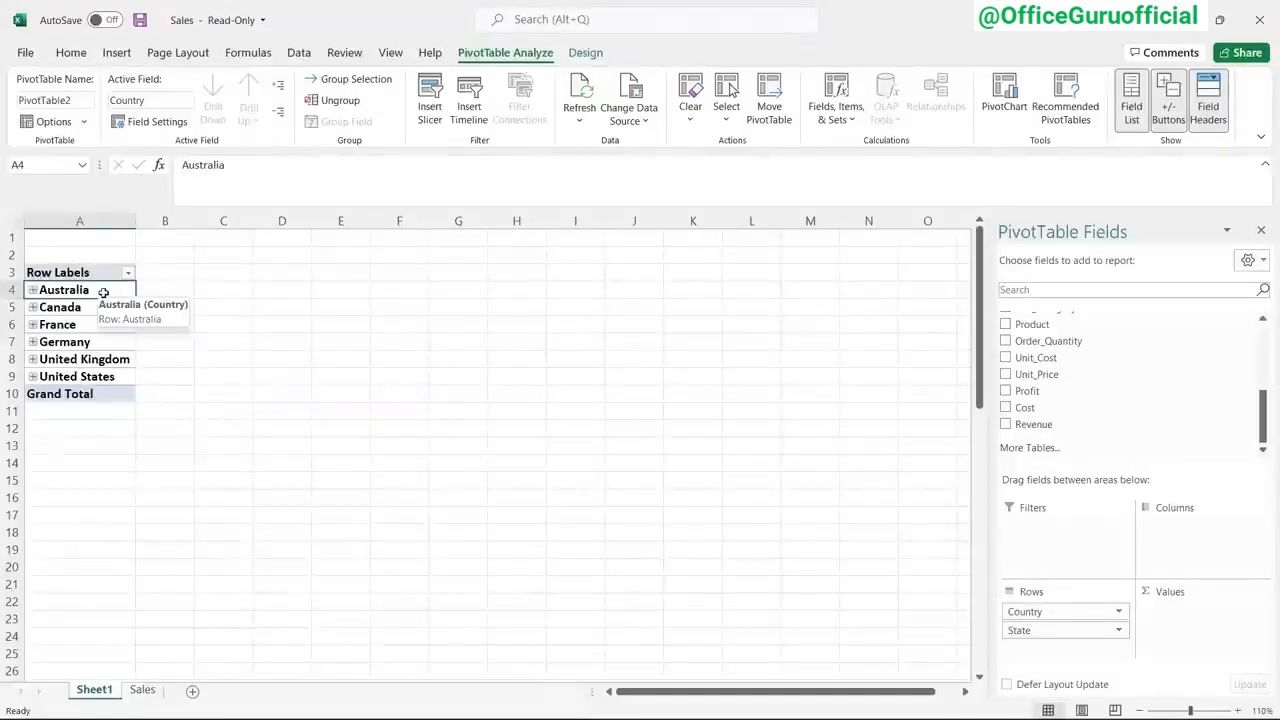
- Expand Australia to examine the states listed under it and collapse it again
{"action": "left_click", "coordinate": [32, 290]}
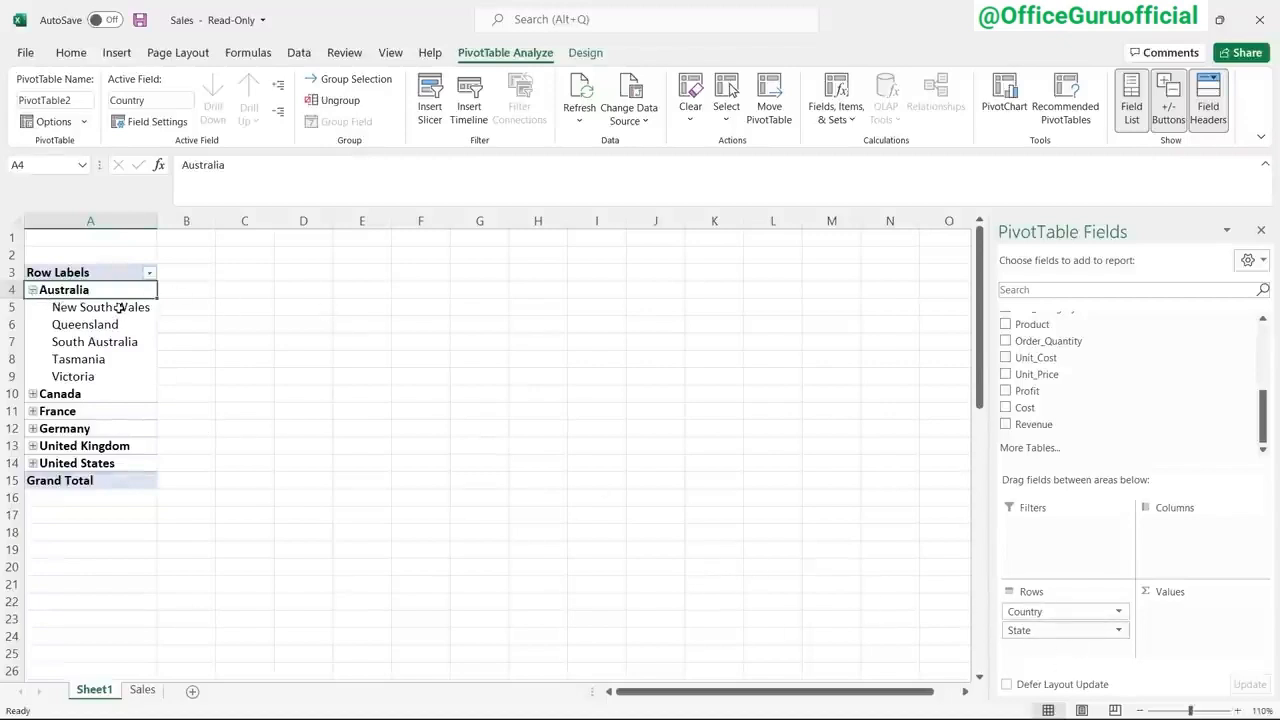
{"action": "left_click_drag", "start_coordinate": [122, 306], "coordinate": [117, 379]}
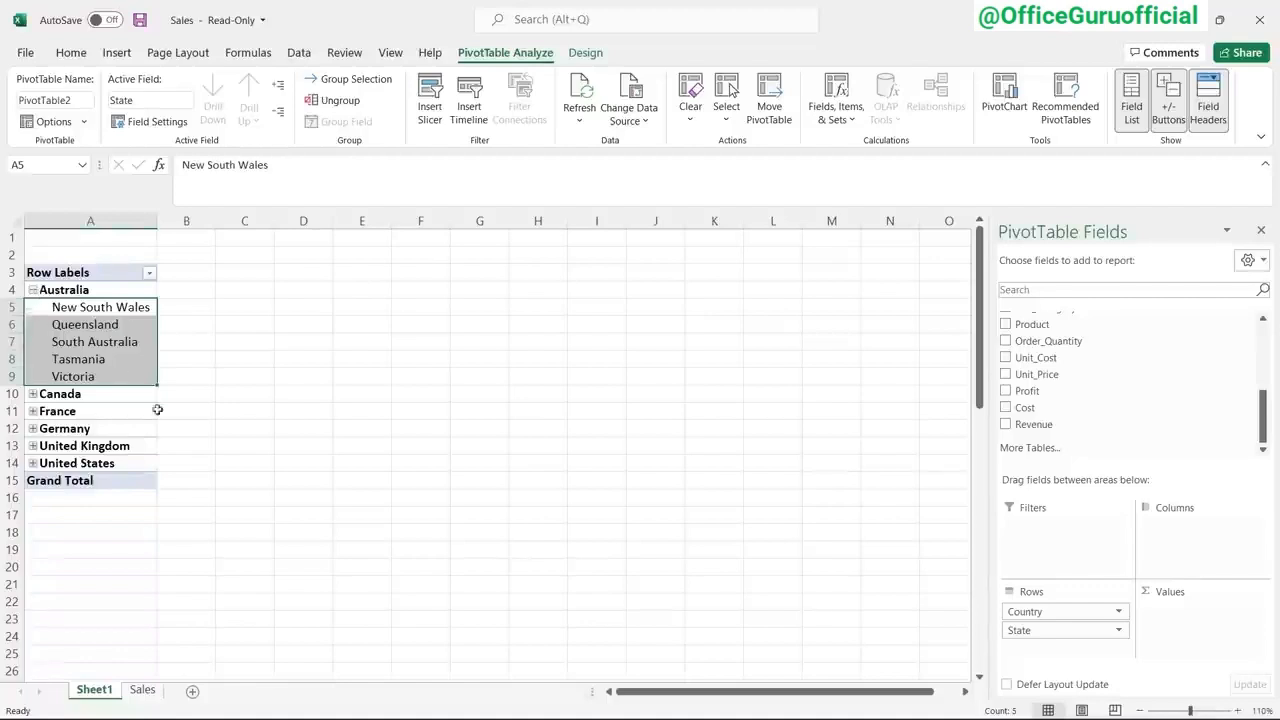
{"action": "left_click", "coordinate": [33, 290]}
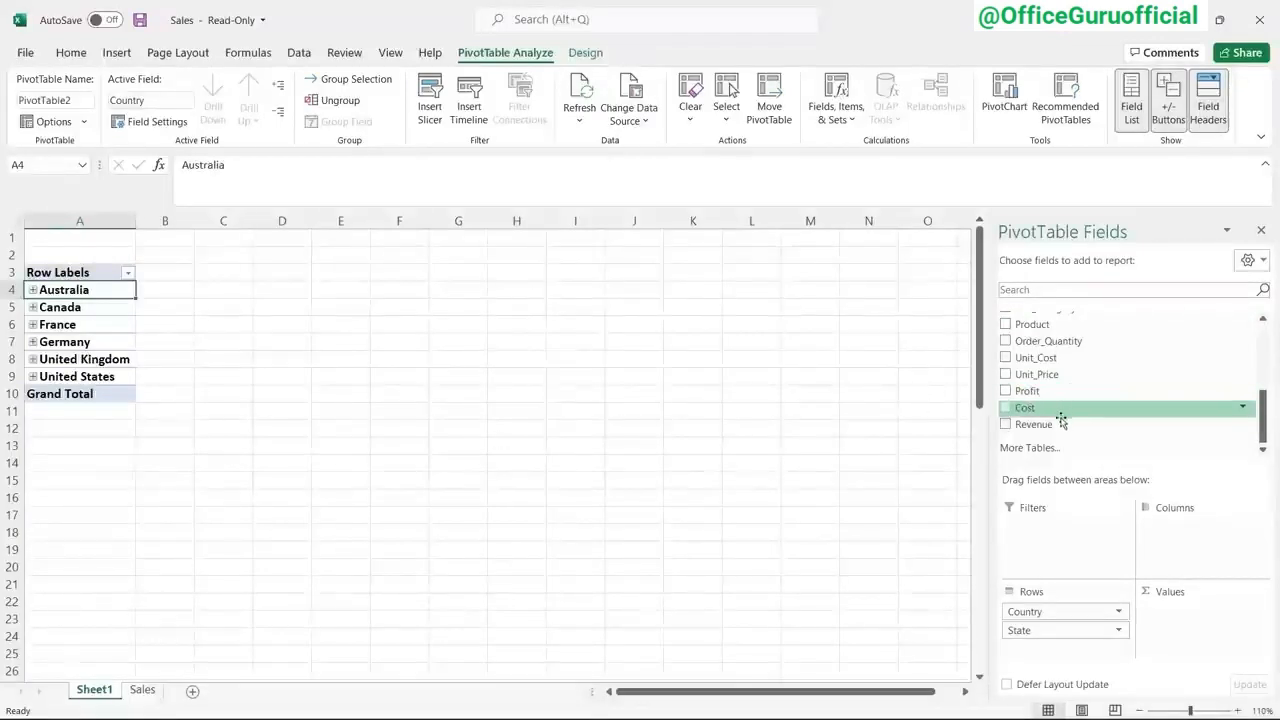
- Add the Revenue field to the PivotTable's Values area and check the revenue of Australia's states, leaving Australia collapsed
{"action": "left_click_drag", "start_coordinate": [1062, 426], "coordinate": [1196, 618]}
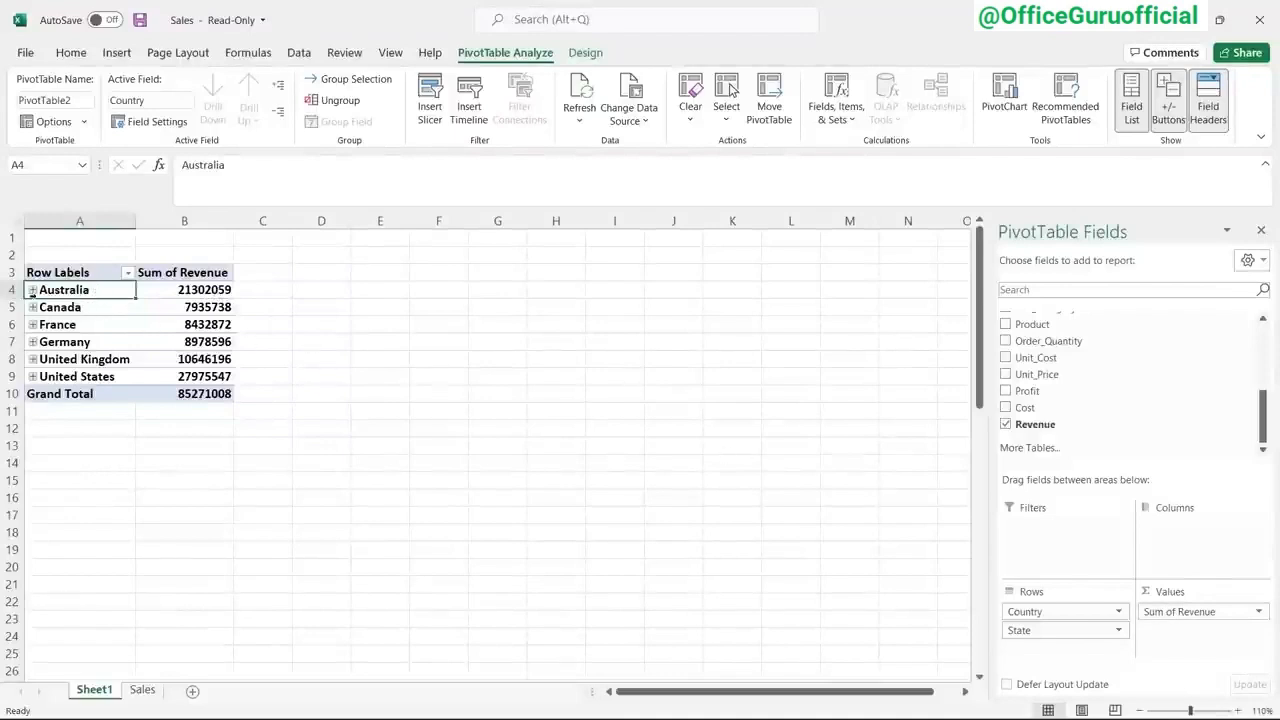
{"action": "left_click", "coordinate": [33, 290]}
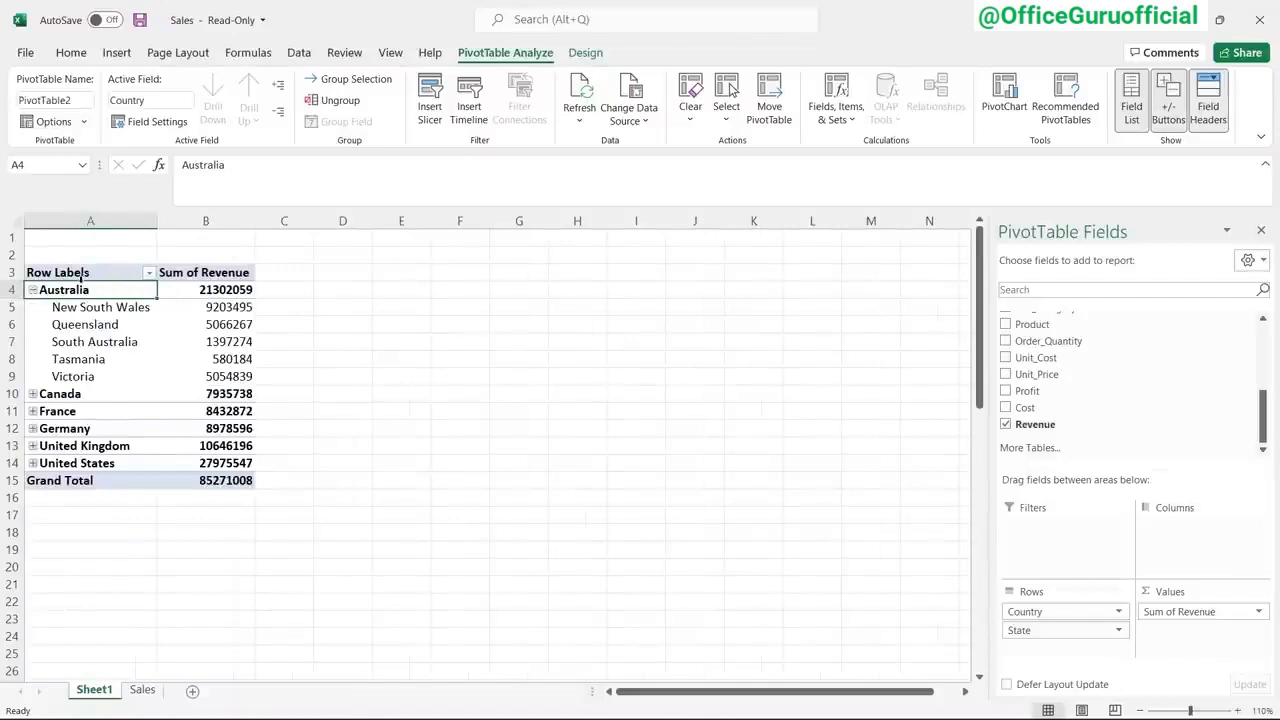
{"action": "left_click", "coordinate": [192, 309]}
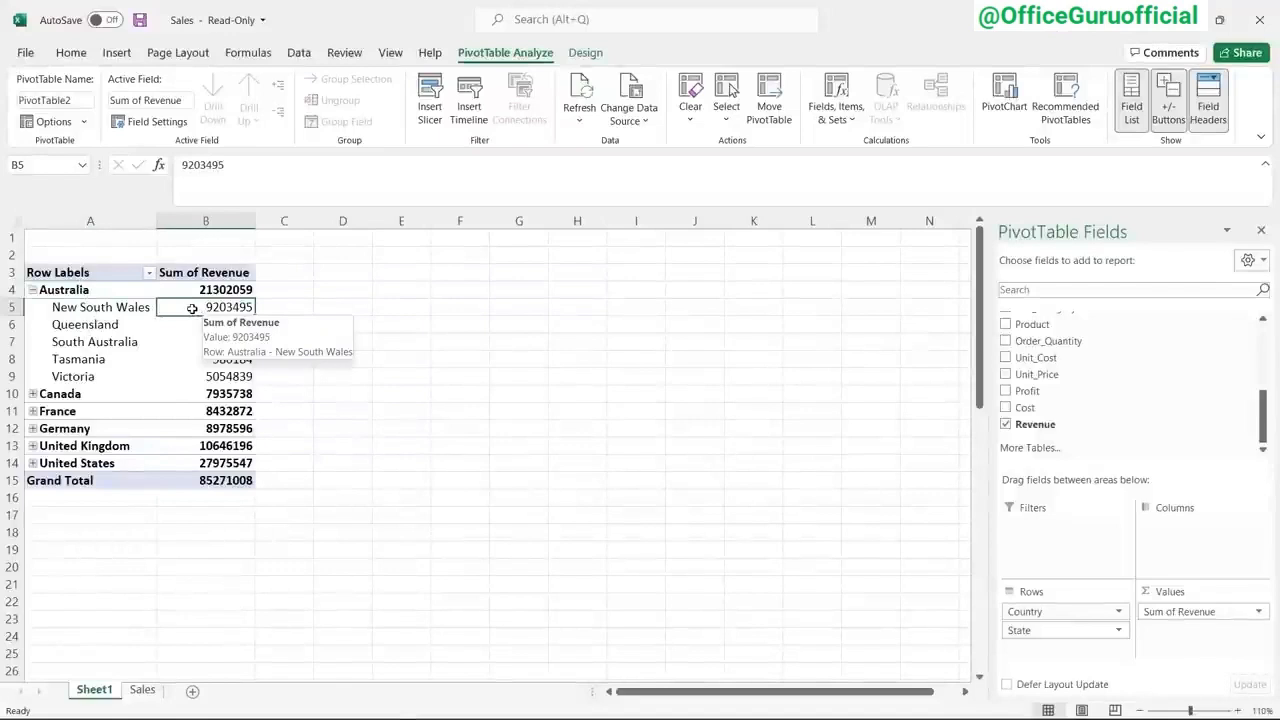
{"action": "left_click", "coordinate": [114, 323]}
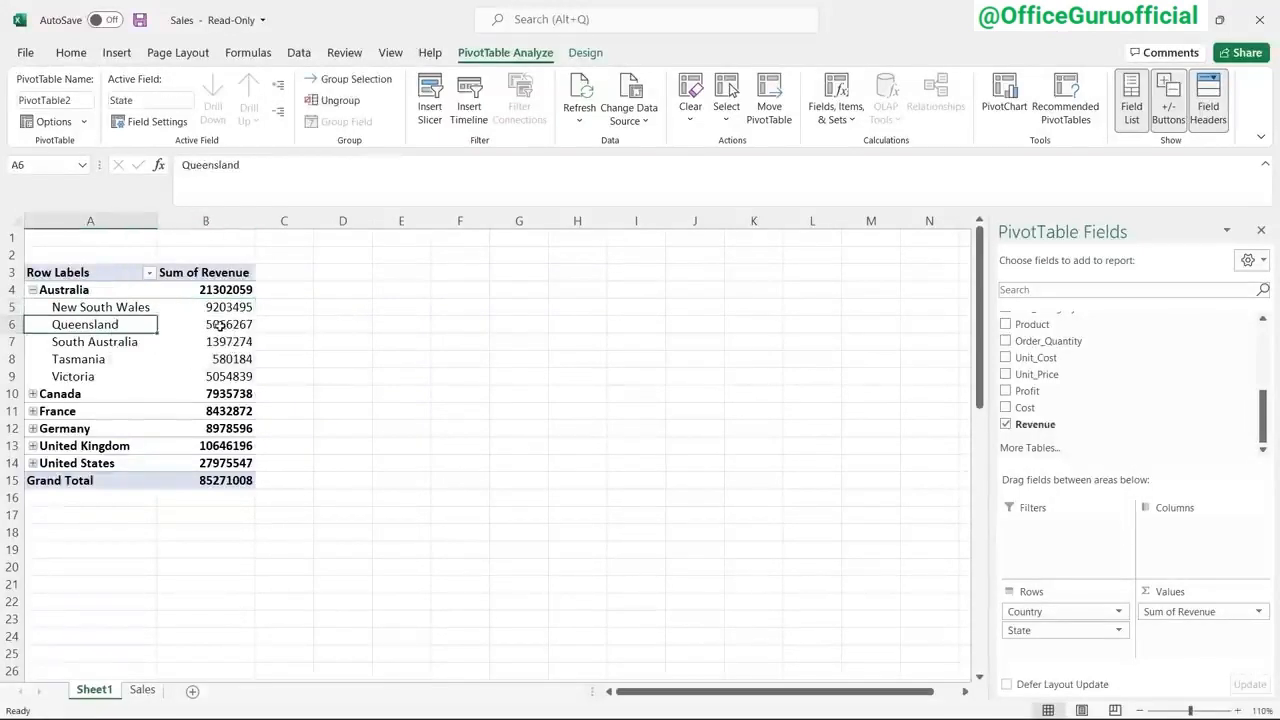
{"action": "left_click", "coordinate": [102, 341]}
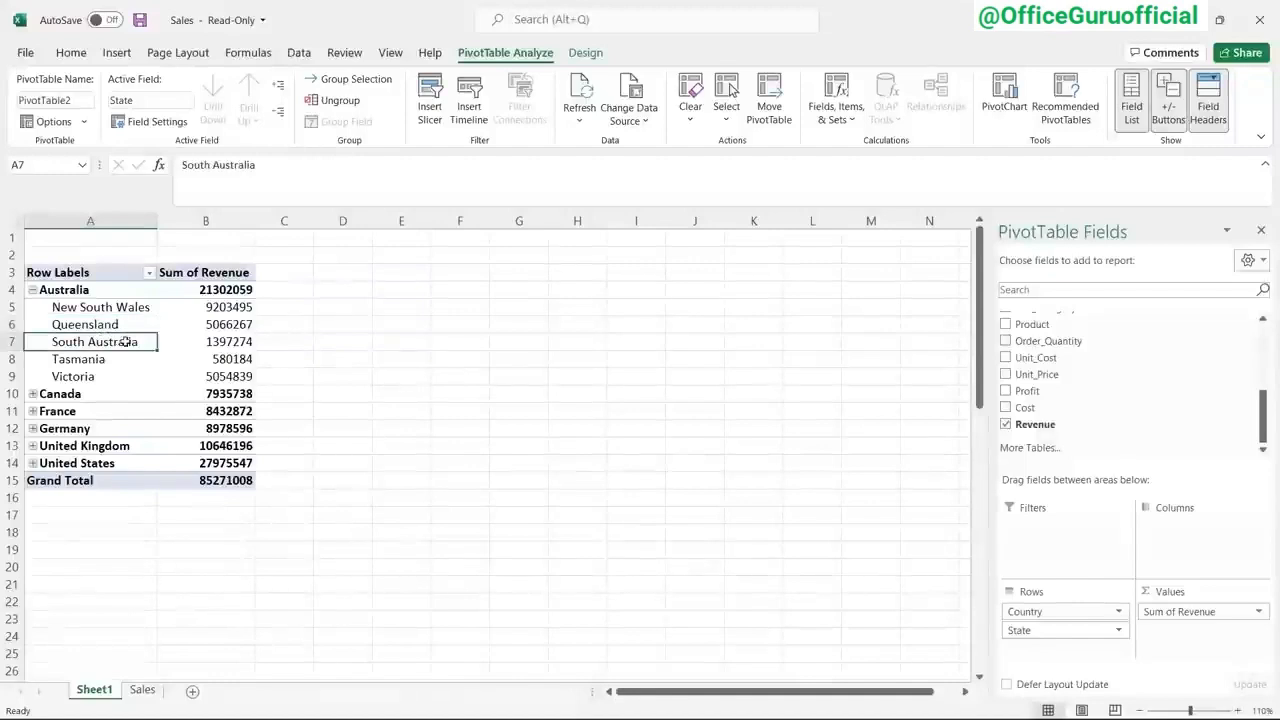
{"action": "left_click", "coordinate": [33, 290]}
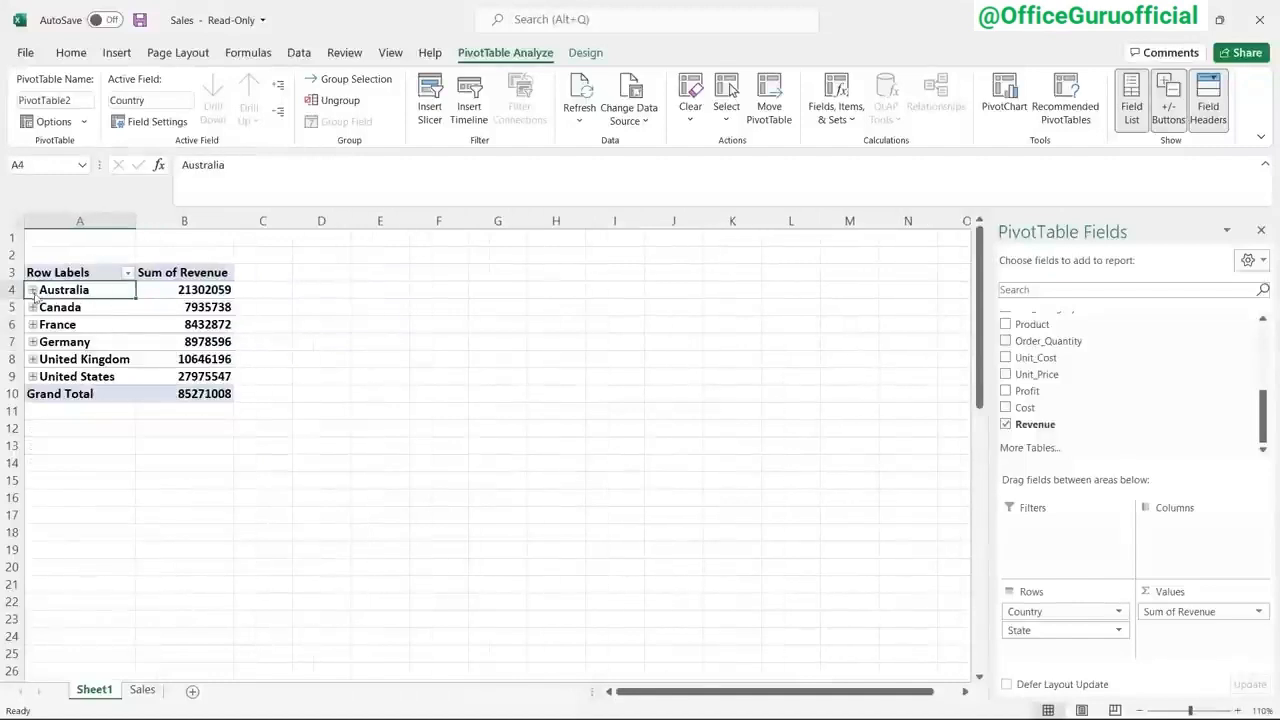
- Expand Australia once more, go through its states from New South Wales to Victoria, and collapse it
{"action": "left_click", "coordinate": [33, 290]}
{"action": "left_click", "coordinate": [77, 310]}
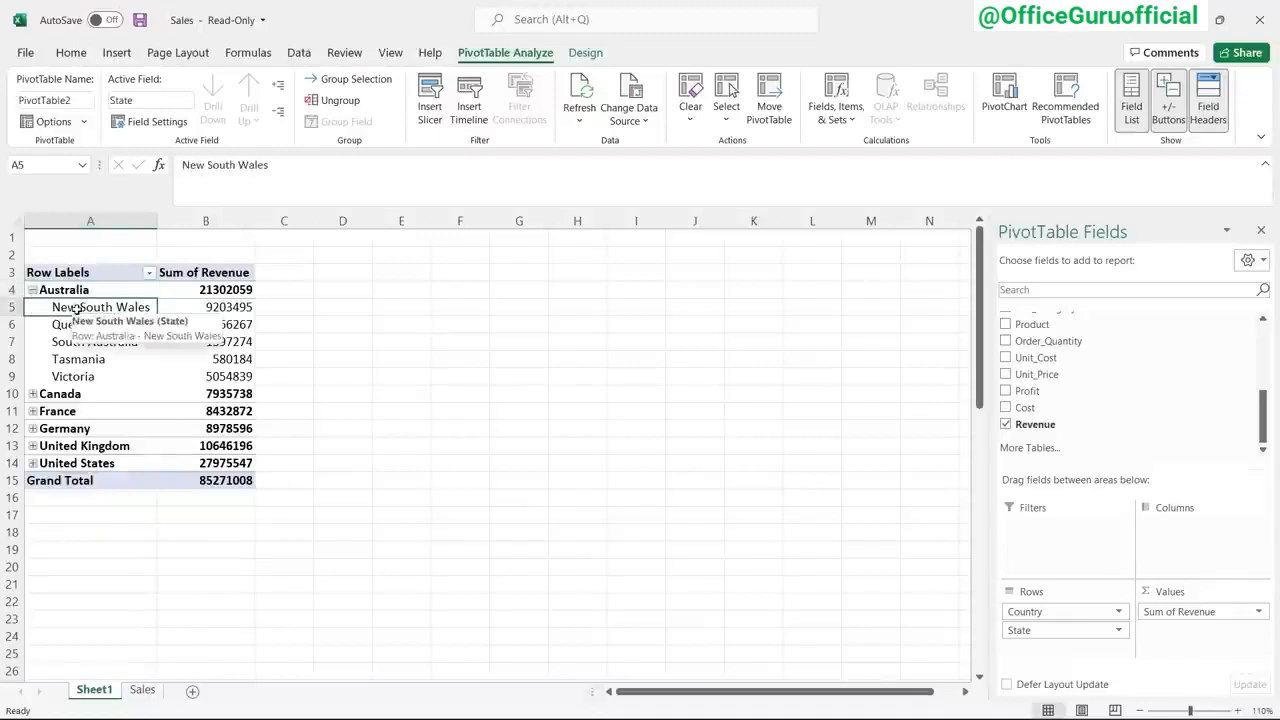
{"action": "left_click", "coordinate": [82, 325]}
{"action": "left_click", "coordinate": [91, 342]}
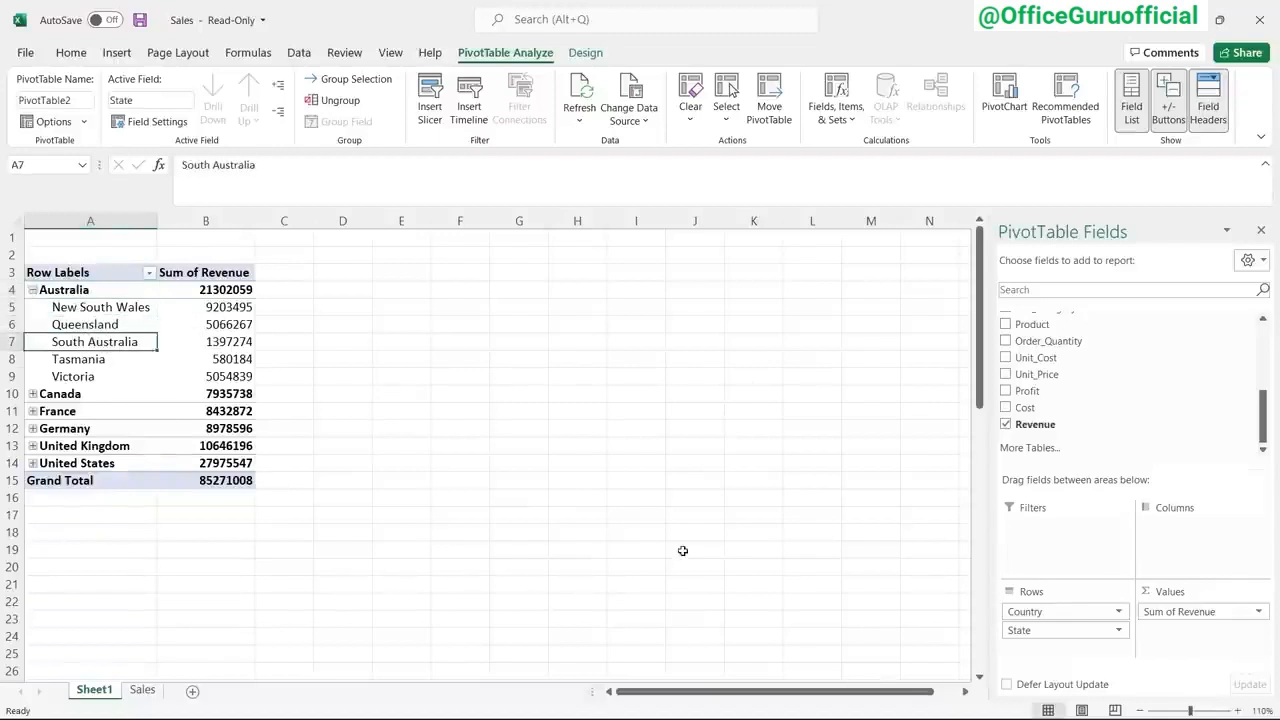
{"action": "left_click", "coordinate": [120, 358]}
{"action": "left_click", "coordinate": [109, 377]}
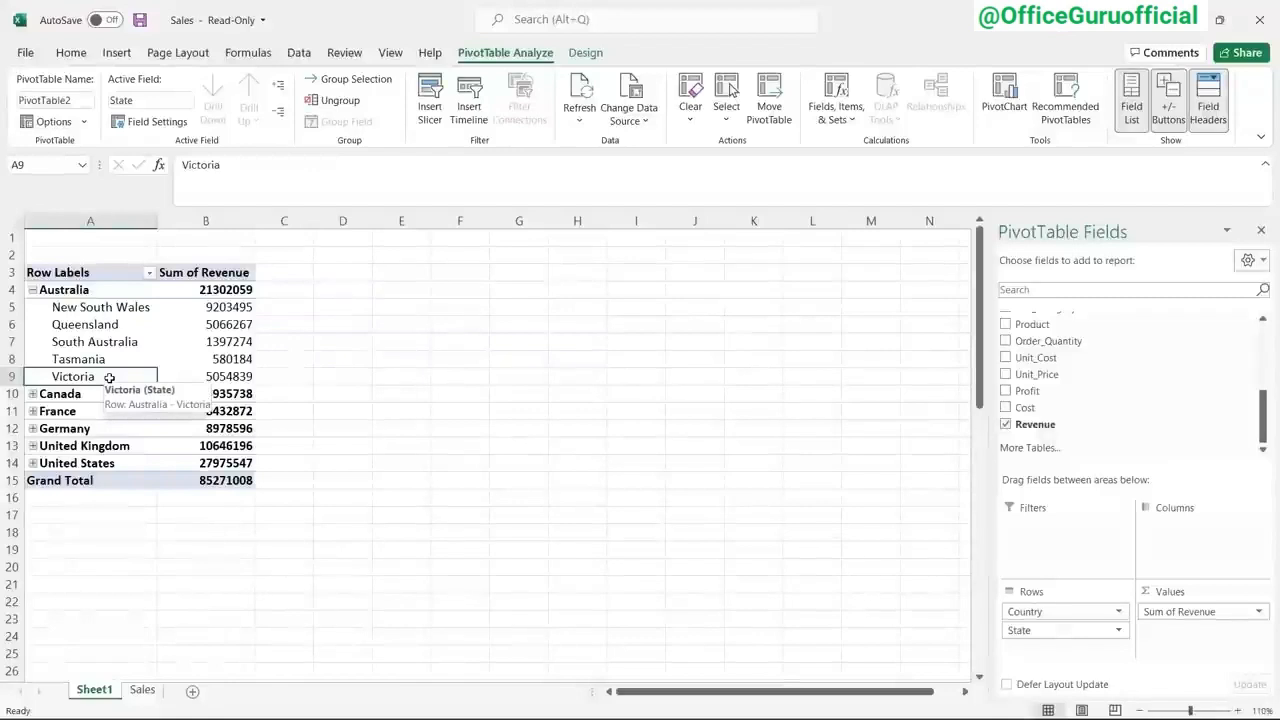
{"action": "left_click", "coordinate": [33, 290]}
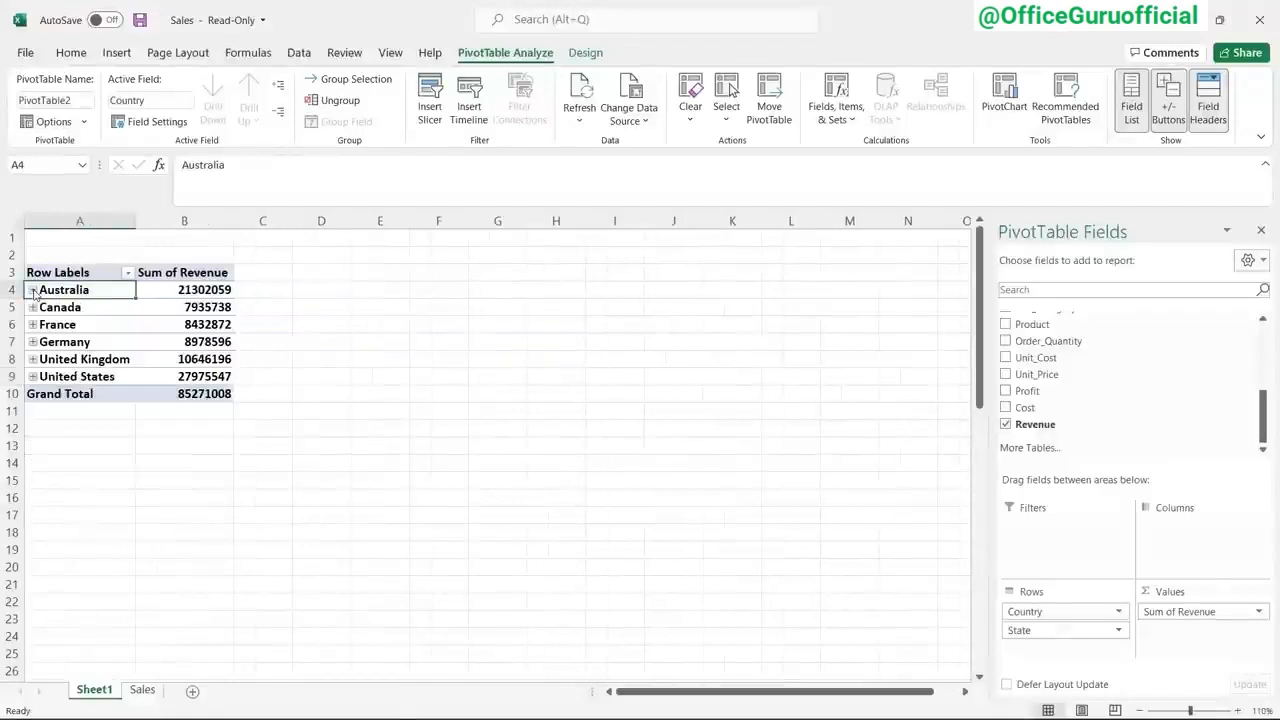
- Expand Canada and France to view the revenue of their states, and collapse both countries again
{"action": "left_click", "coordinate": [33, 307]}
{"action": "left_click", "coordinate": [33, 377]}
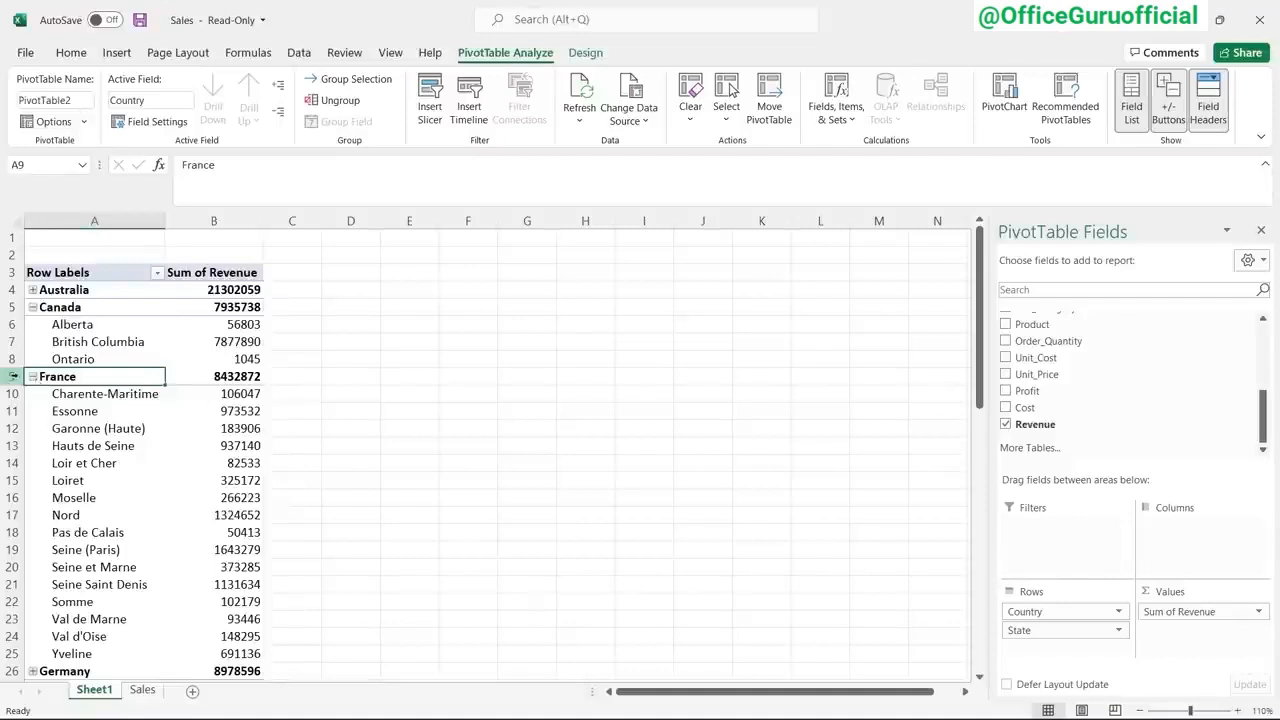
{"action": "left_click", "coordinate": [33, 377]}
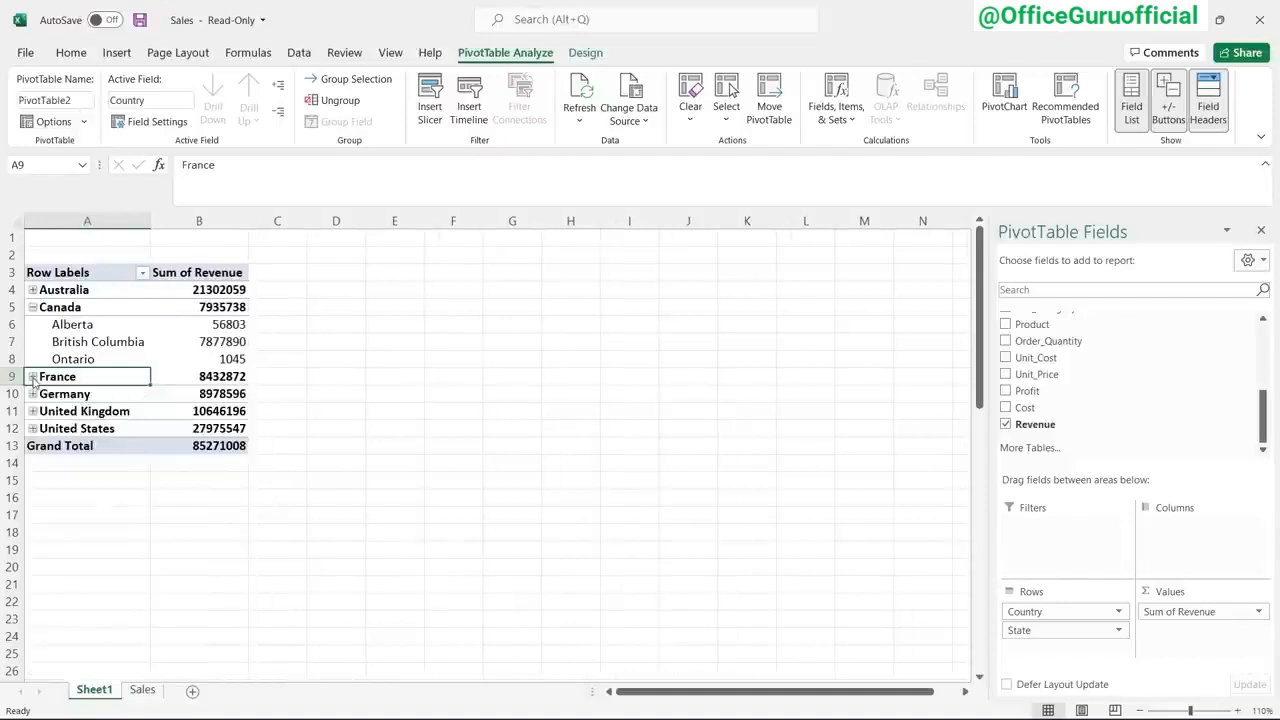
{"action": "left_click", "coordinate": [33, 308]}
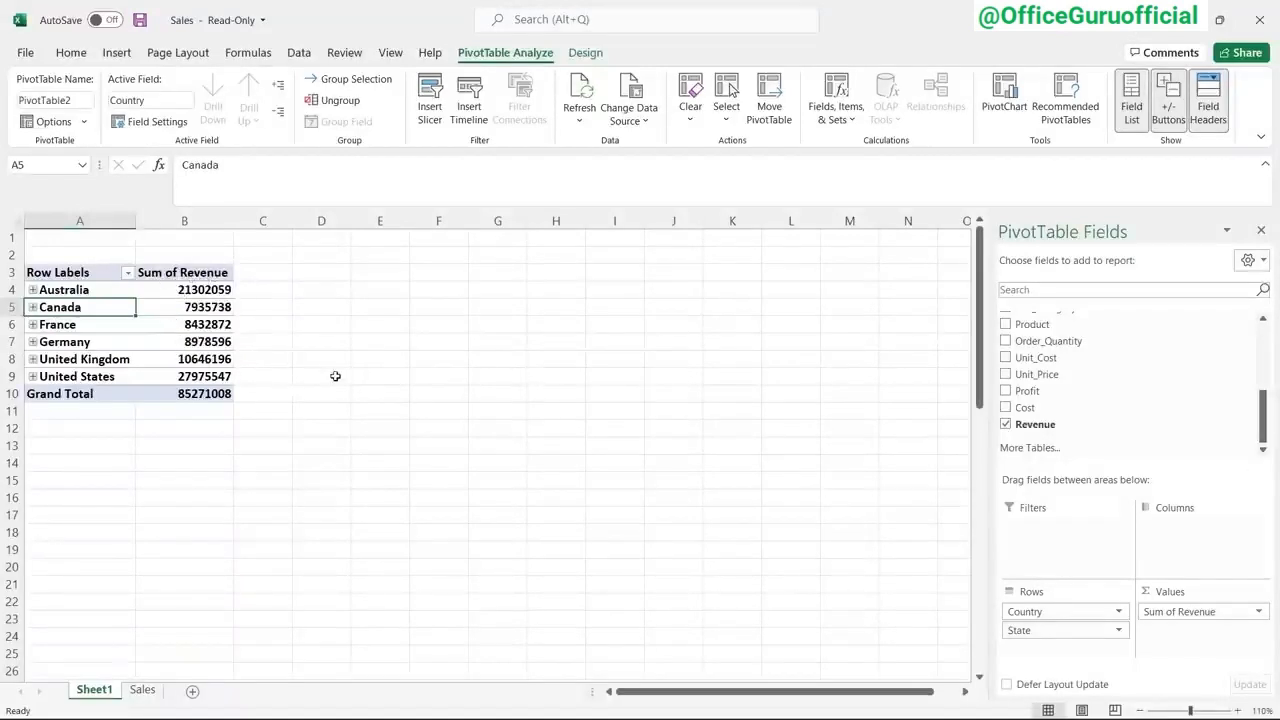
- Format the Sum of Revenue values in B4:B10, including the grand total, as Currency with no decimal places
{"action": "left_click_drag", "start_coordinate": [204, 290], "coordinate": [204, 393]}
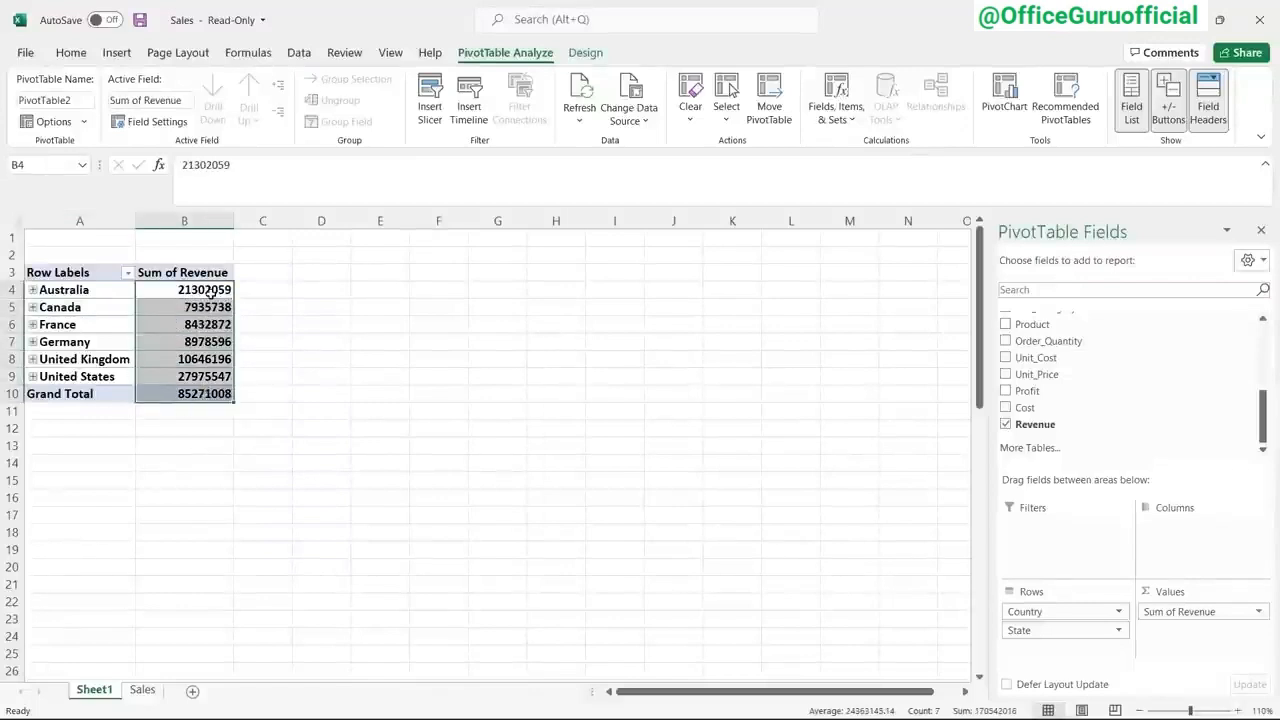
{"action": "left_click", "coordinate": [85, 55]}
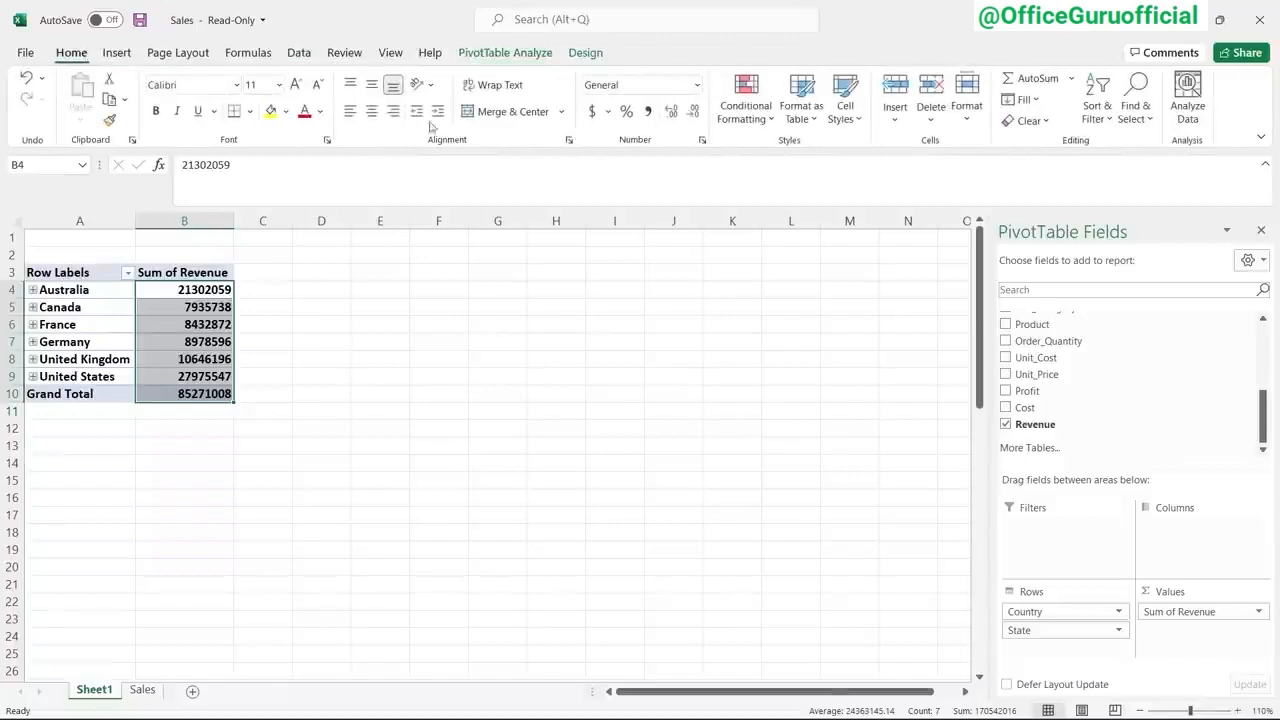
{"action": "left_click", "coordinate": [699, 88]}
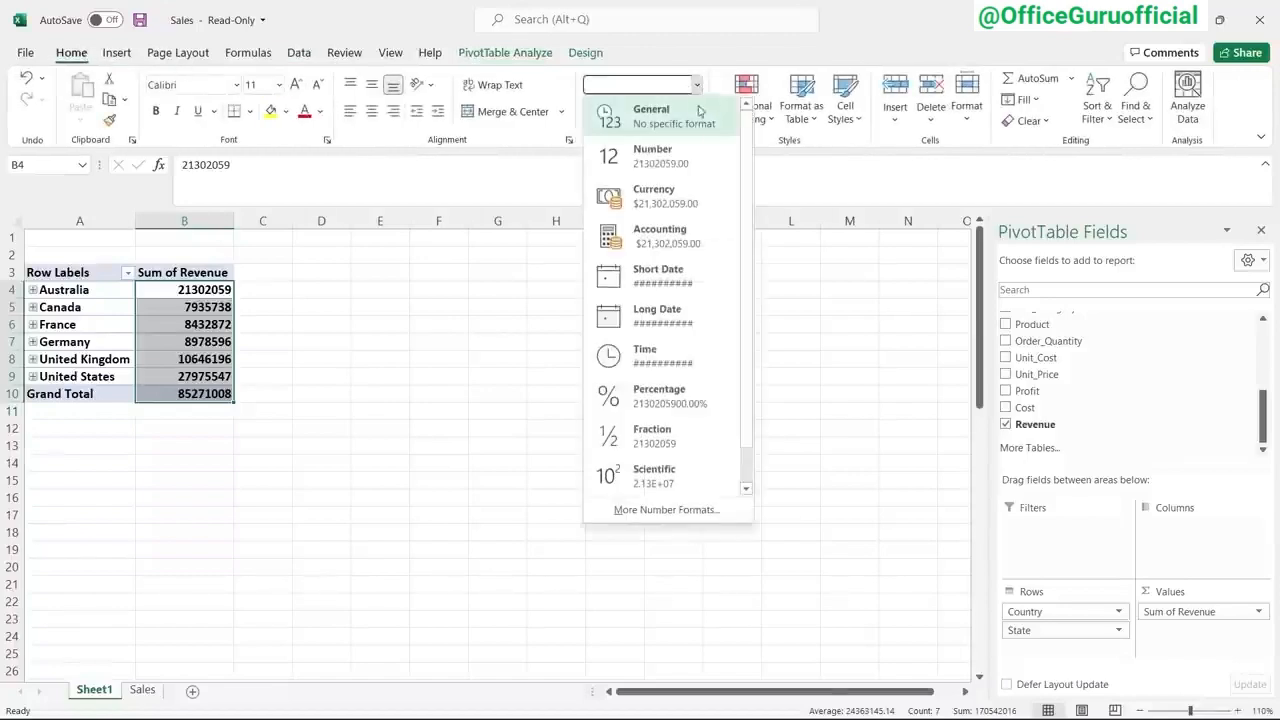
{"action": "left_click", "coordinate": [685, 197]}
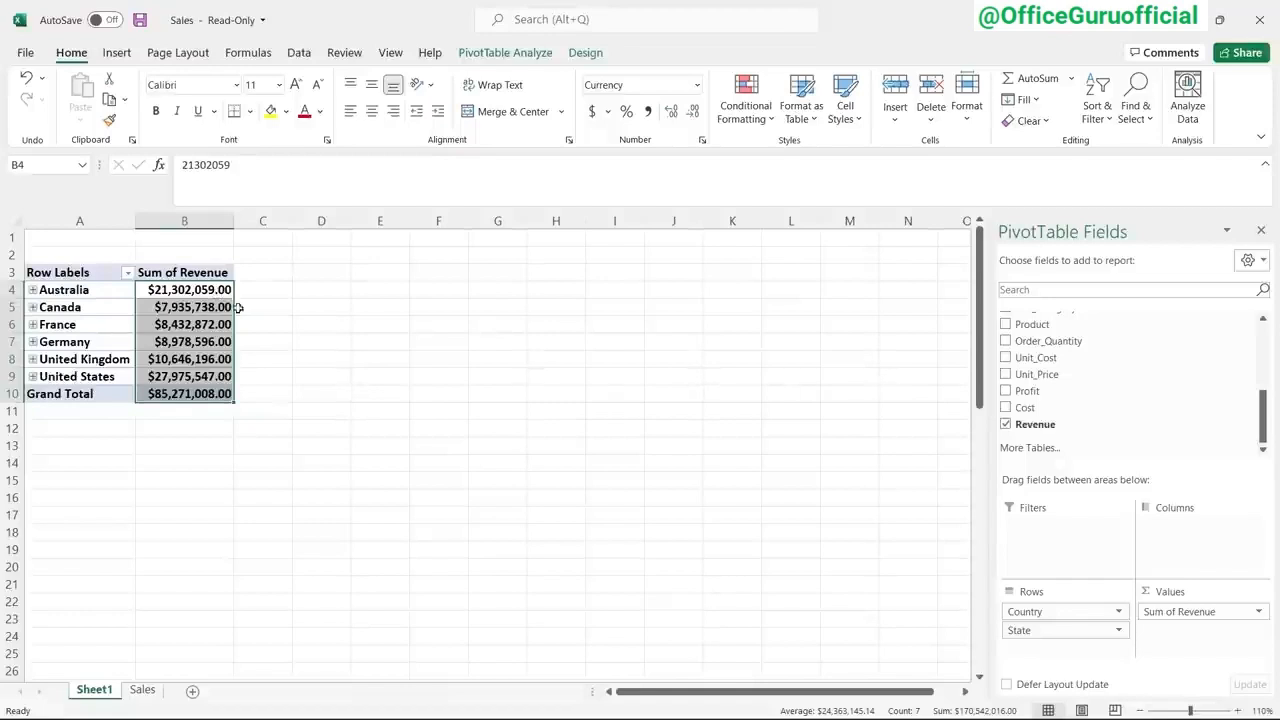
{"action": "left_click", "coordinate": [692, 111]}
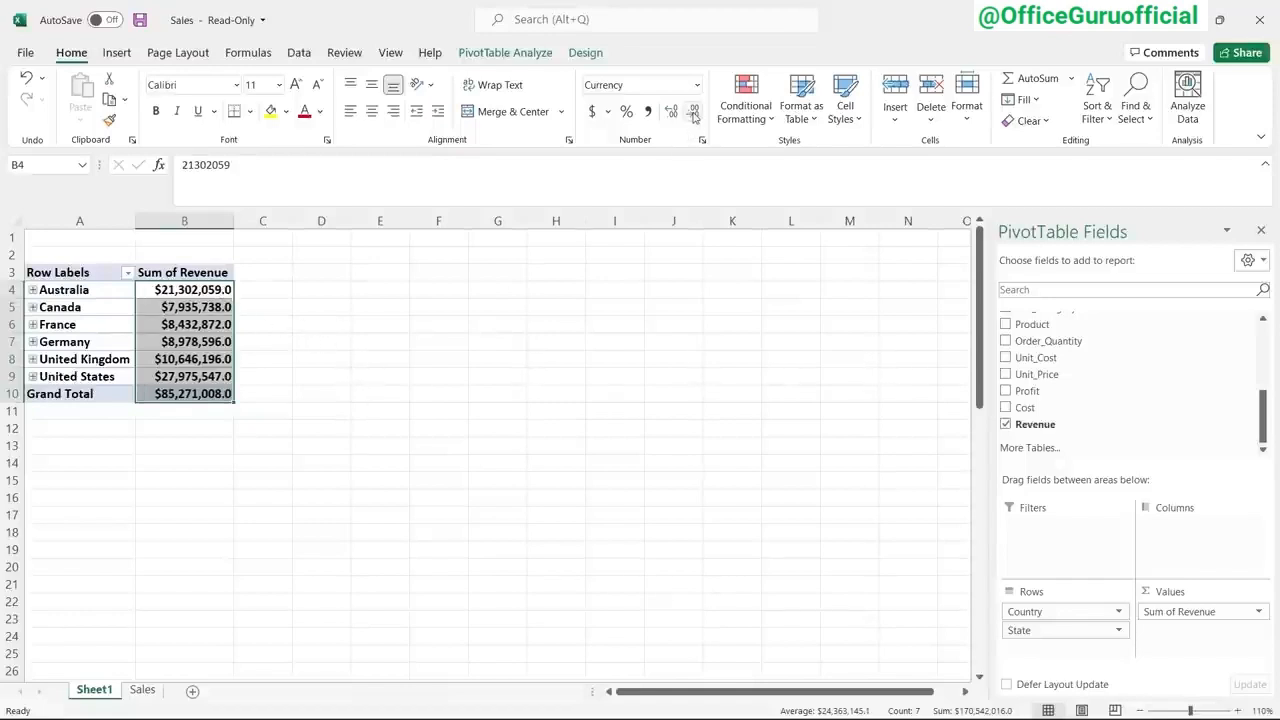
{"action": "left_click", "coordinate": [692, 111]}
{"action": "left_click", "coordinate": [283, 345]}
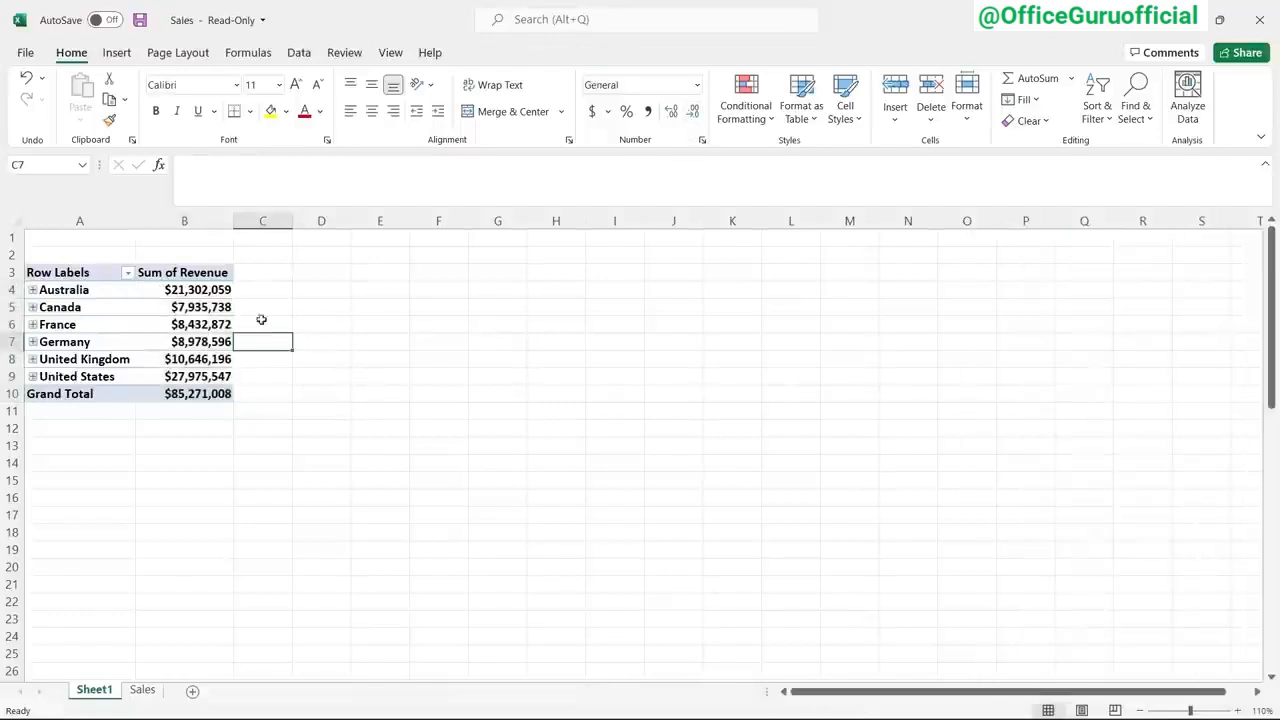
- View the available accounting currency formats for Canada's revenue cell and dismiss them without choosing one
{"action": "left_click", "coordinate": [196, 310]}
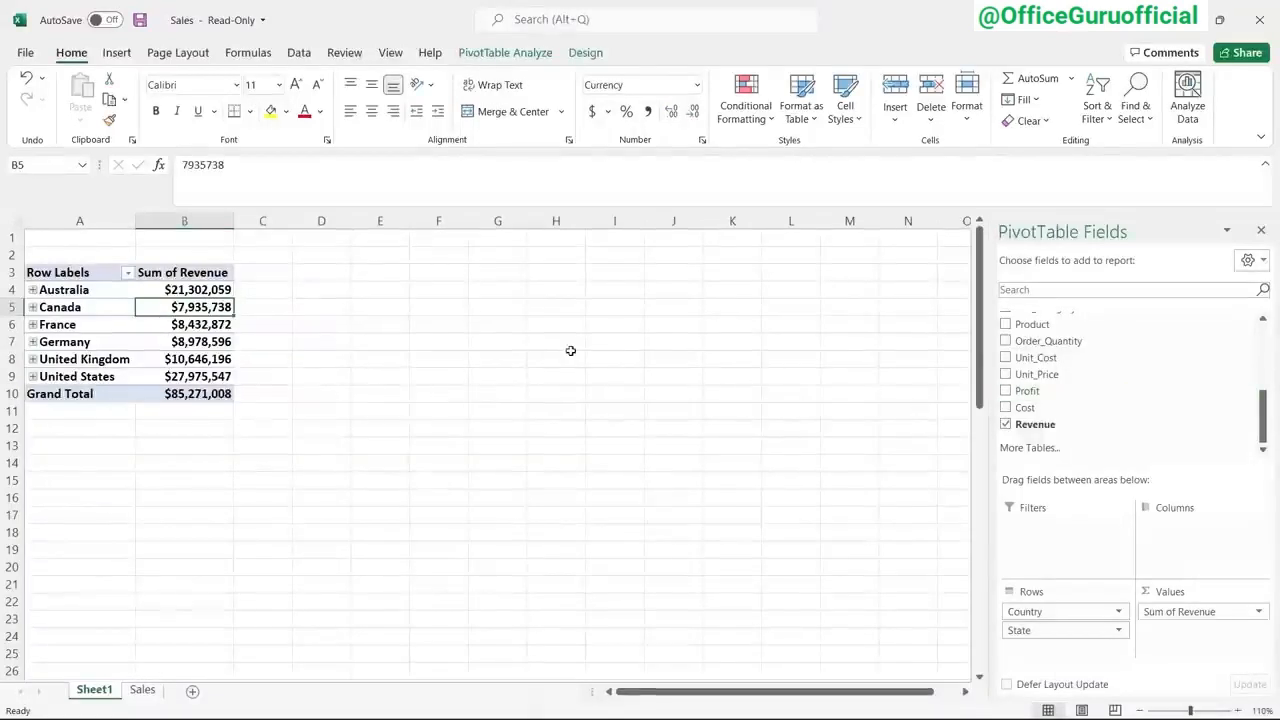
{"action": "left_click", "coordinate": [607, 114]}
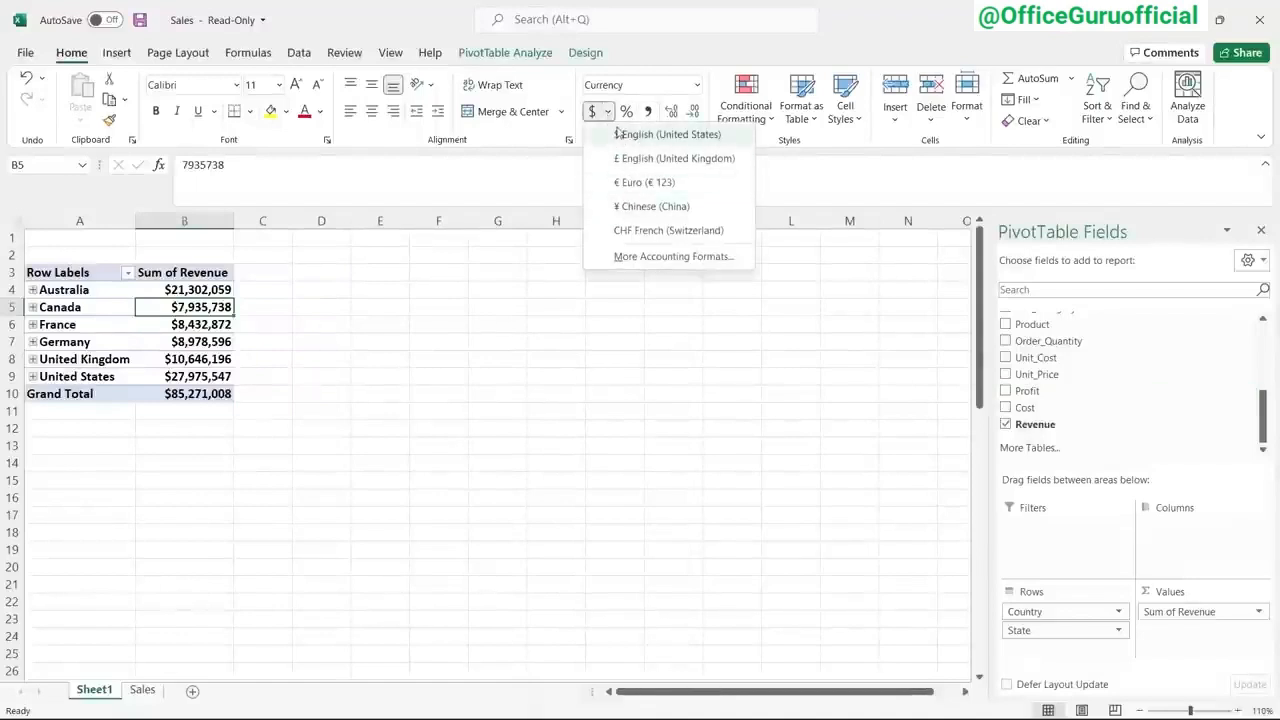
{"action": "left_click", "coordinate": [607, 116]}
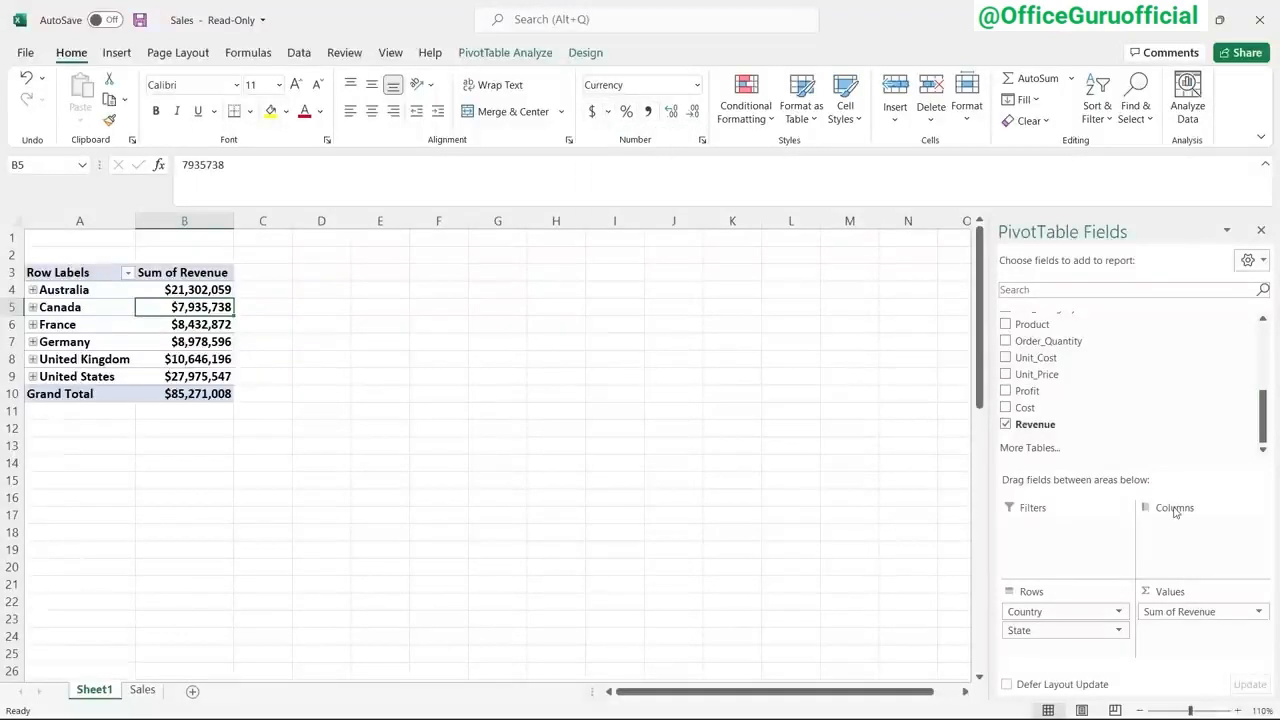
- In the value field settings of Sum of Revenue, set the custom name to "Revenue Per Country"
{"action": "left_click", "coordinate": [1259, 612]}
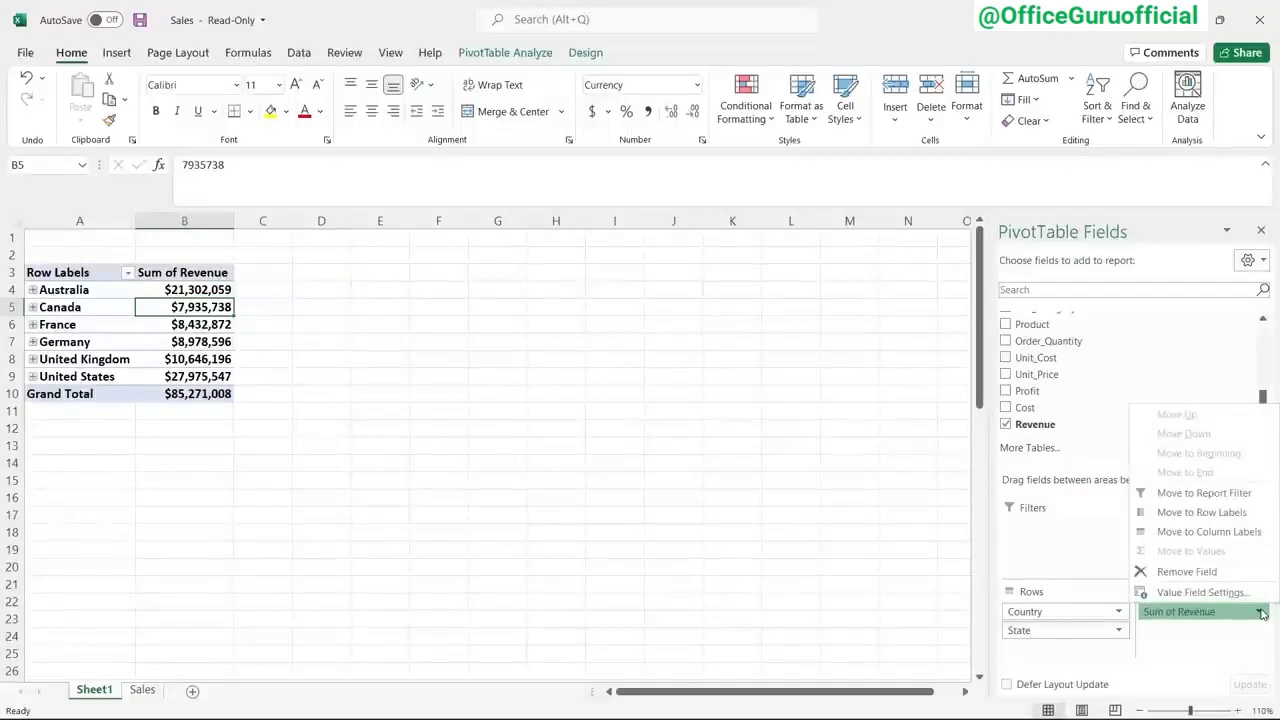
{"action": "left_click", "coordinate": [1242, 596]}
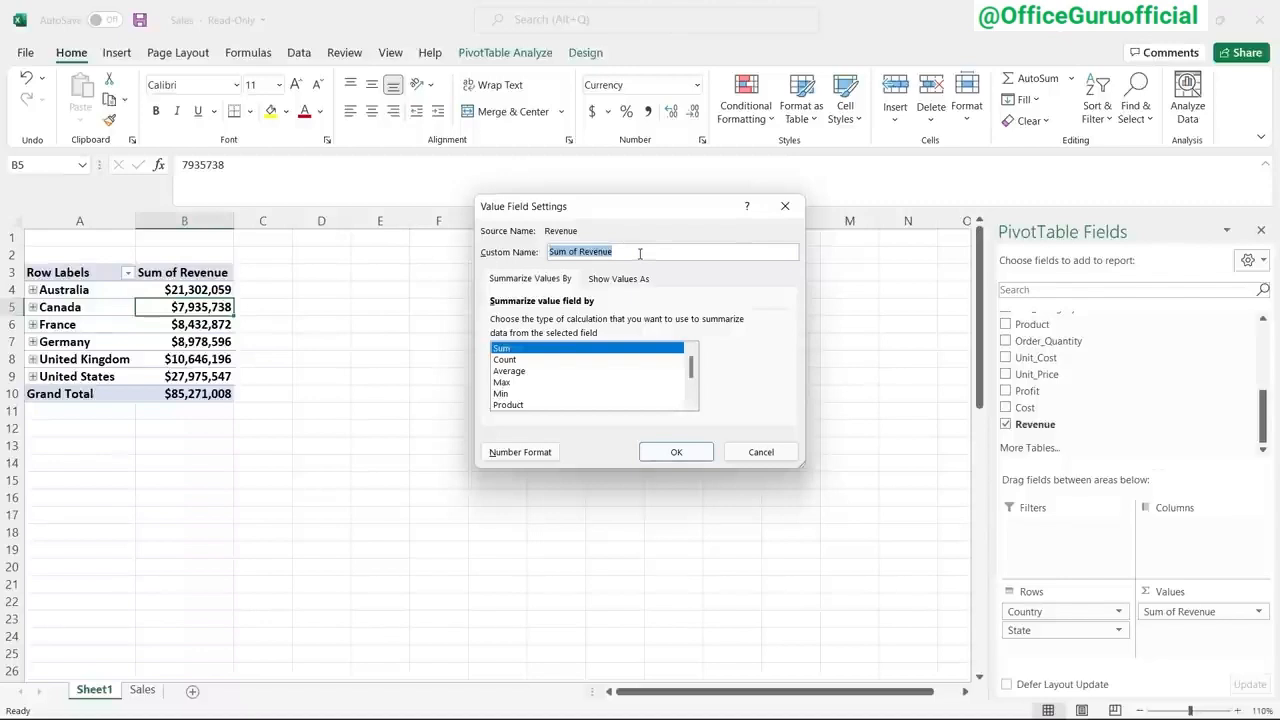
{"action": "type", "text": "Re"}
{"action": "key", "text": "BackSpace"}
{"action": "key", "text": "BackSpace"}
{"action": "key", "text": "BackSpace"}
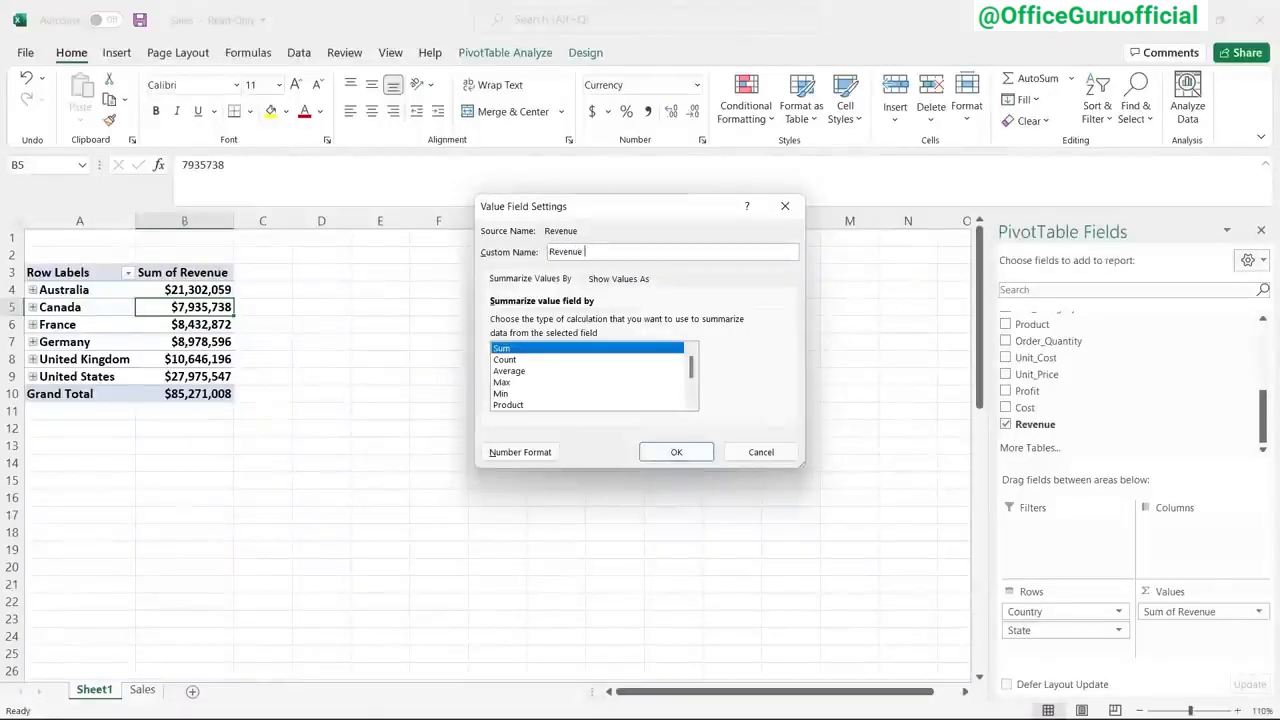
{"action": "type", "text": "enue Per Country"}
- Show the Revenue values as % of Grand Total and apply the value field settings
{"action": "mouse_move", "coordinate": [692, 366]}
{"action": "left_mouse_down"}
{"action": "mouse_move", "coordinate": [693, 378]}
{"action": "mouse_move", "coordinate": [692, 350]}
{"action": "mouse_move", "coordinate": [694, 396]}
{"action": "mouse_move", "coordinate": [694, 352]}
{"action": "left_mouse_up"}
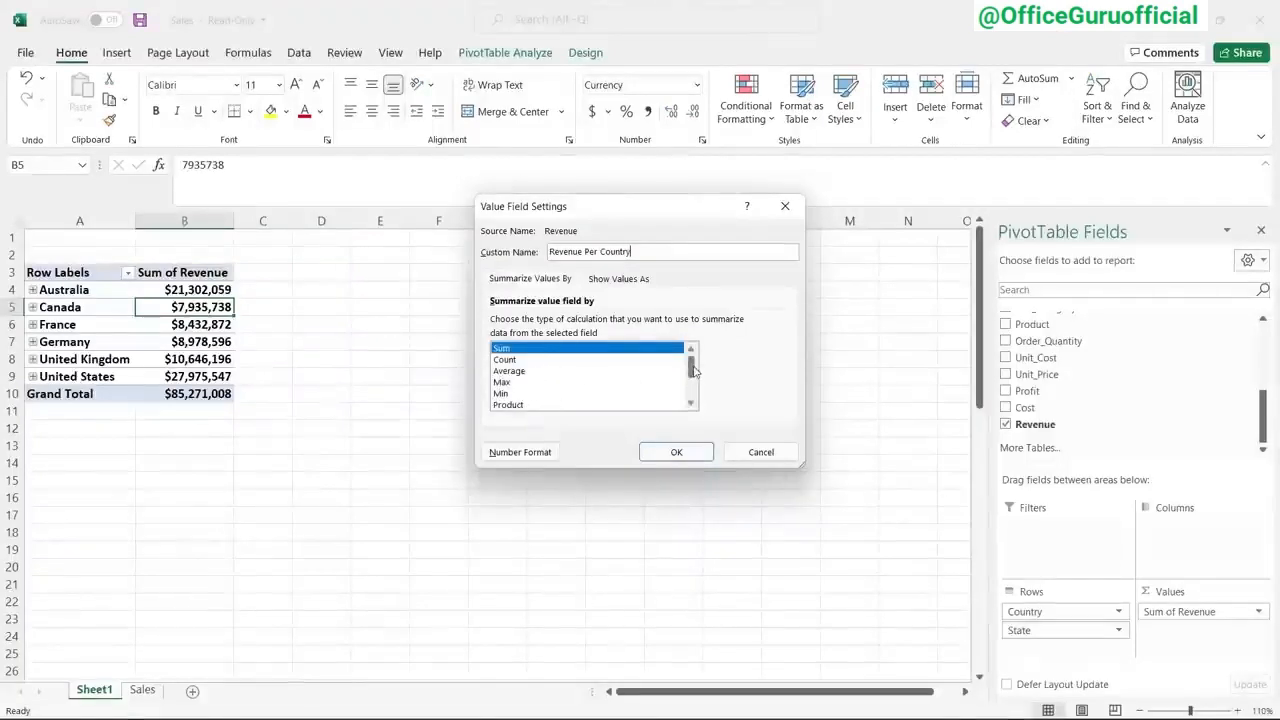
{"action": "mouse_move", "coordinate": [694, 369]}
{"action": "left_mouse_down"}
{"action": "mouse_move", "coordinate": [695, 388]}
{"action": "mouse_move", "coordinate": [698, 351]}
{"action": "left_mouse_up"}
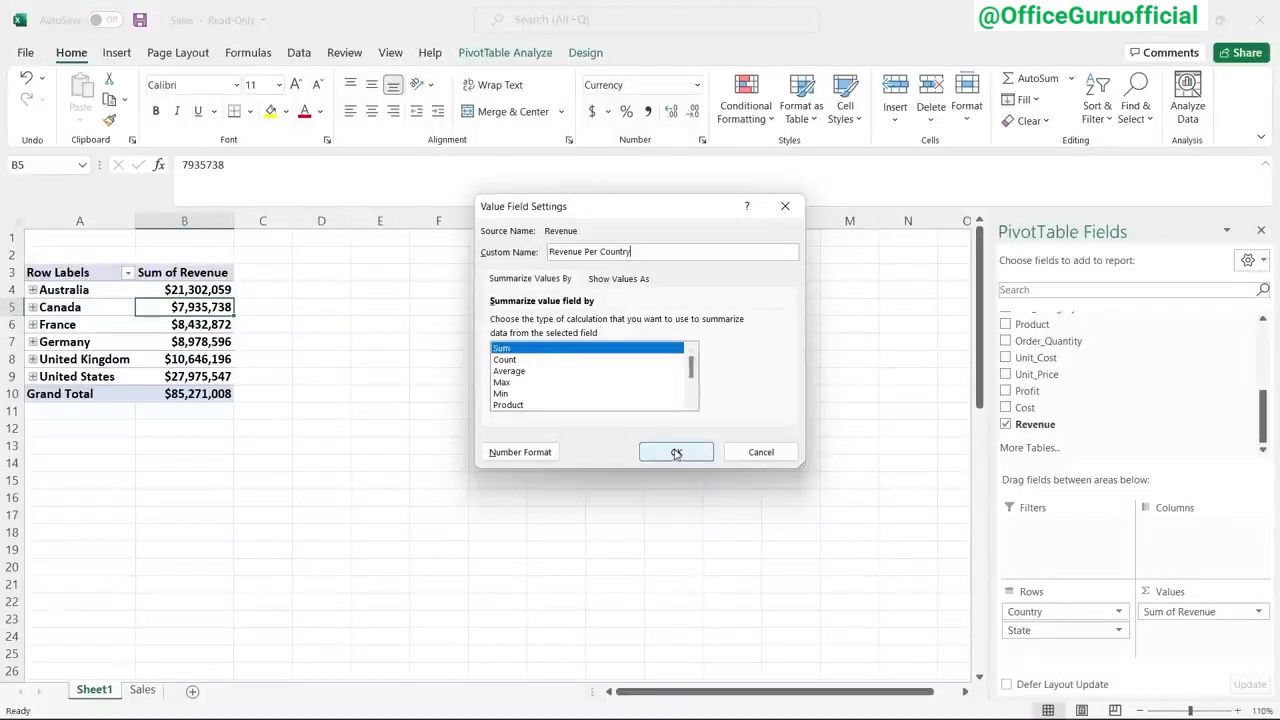
{"action": "left_click", "coordinate": [630, 280]}
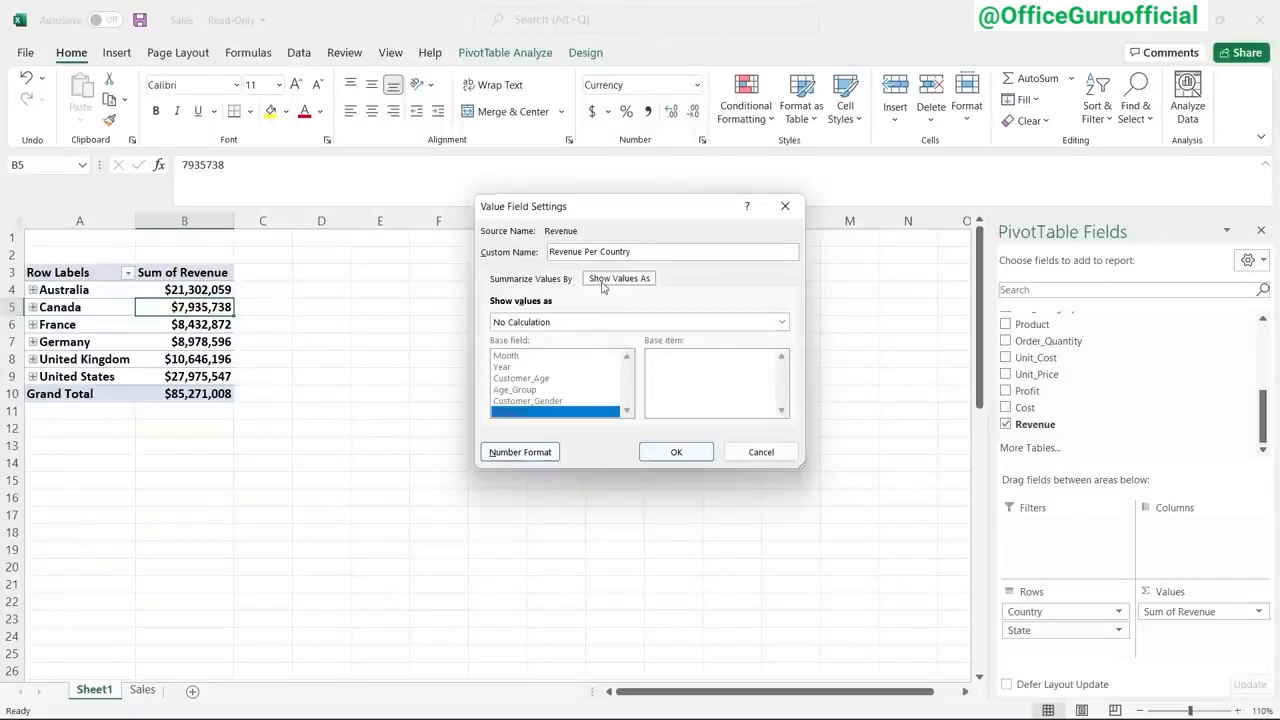
{"action": "left_click", "coordinate": [622, 322]}
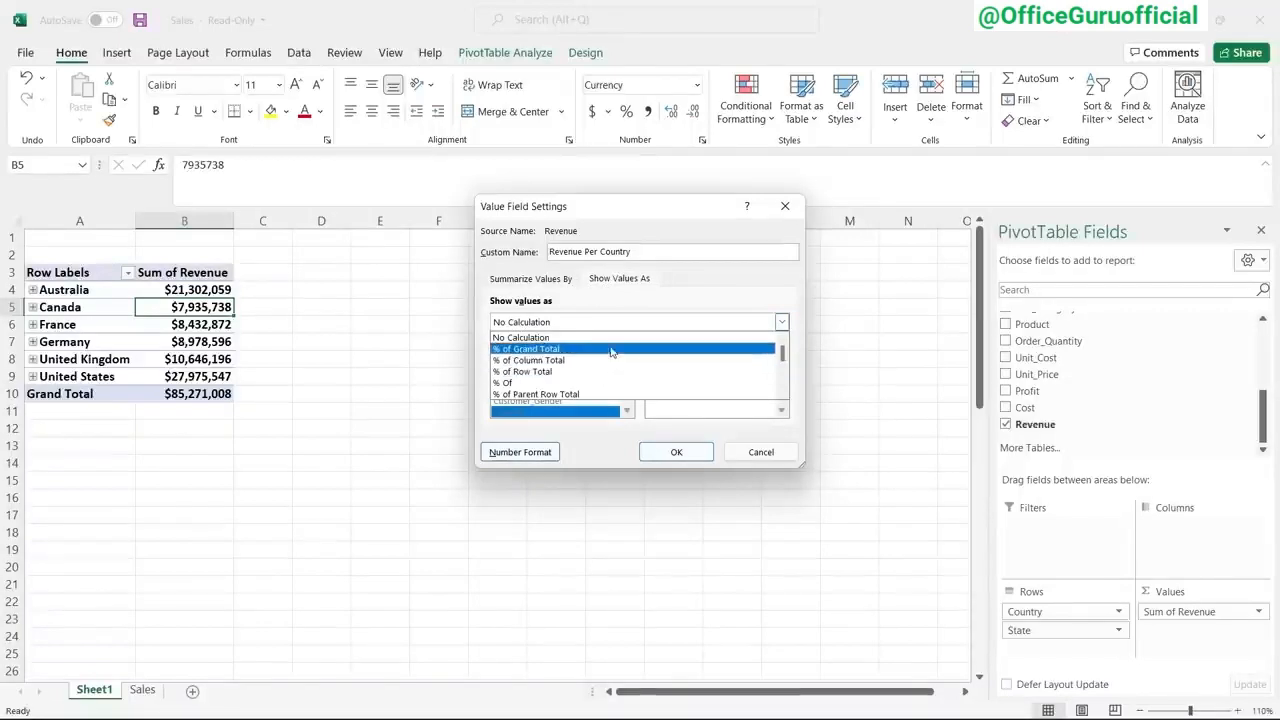
{"action": "left_click", "coordinate": [611, 349]}
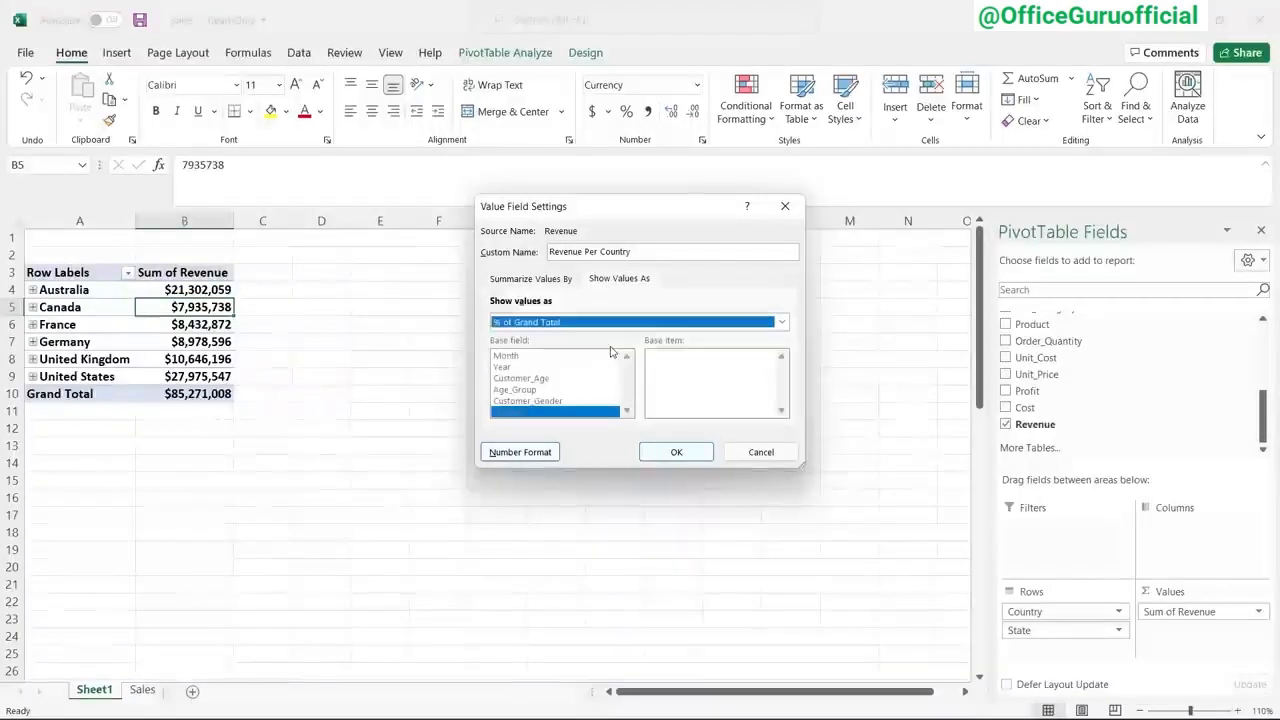
{"action": "left_click", "coordinate": [675, 452]}
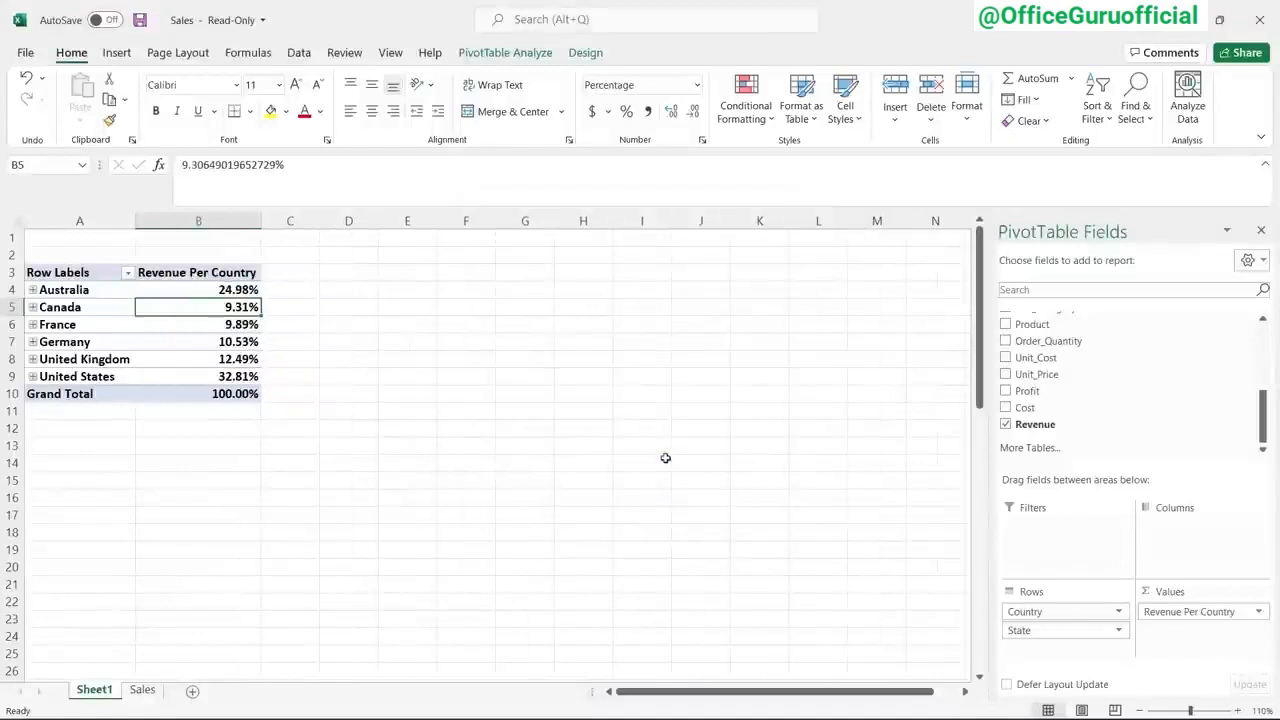
- Examine the grand-total percentages of the United States and Australia in the PivotTable
{"action": "left_click", "coordinate": [187, 376]}
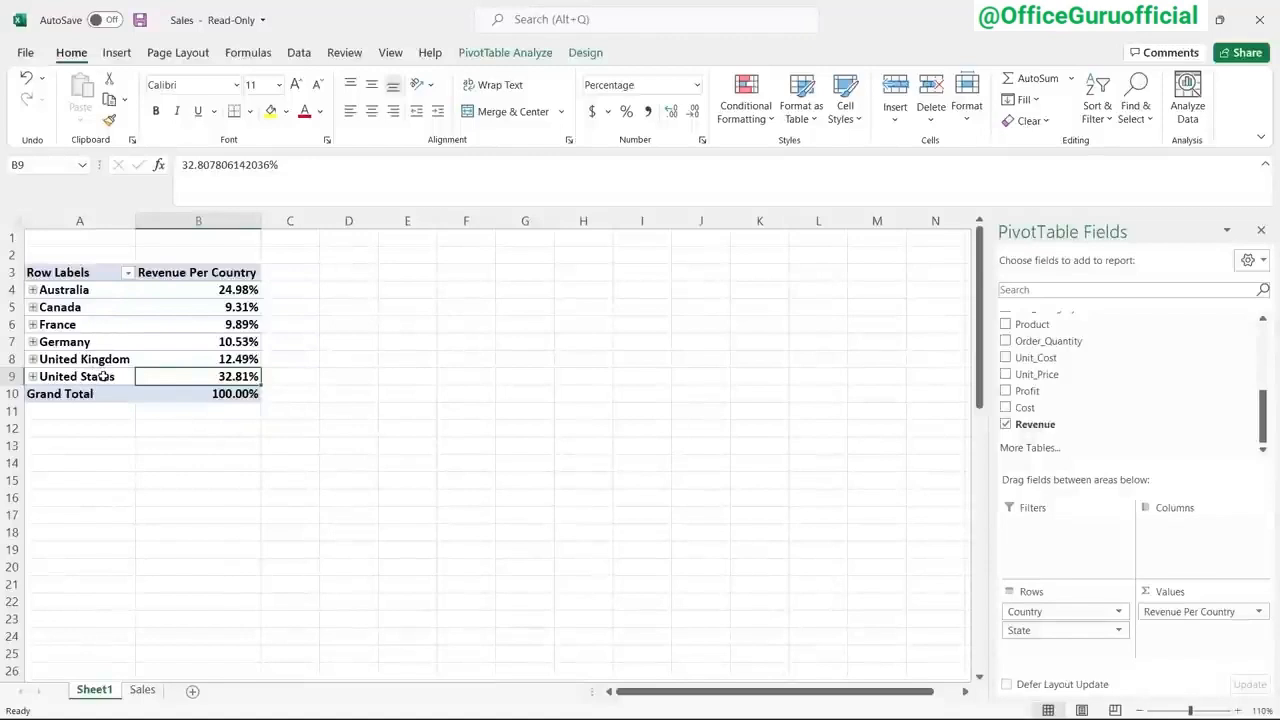
{"action": "left_click_drag", "start_coordinate": [104, 376], "coordinate": [108, 291]}
{"action": "left_click", "coordinate": [186, 288]}
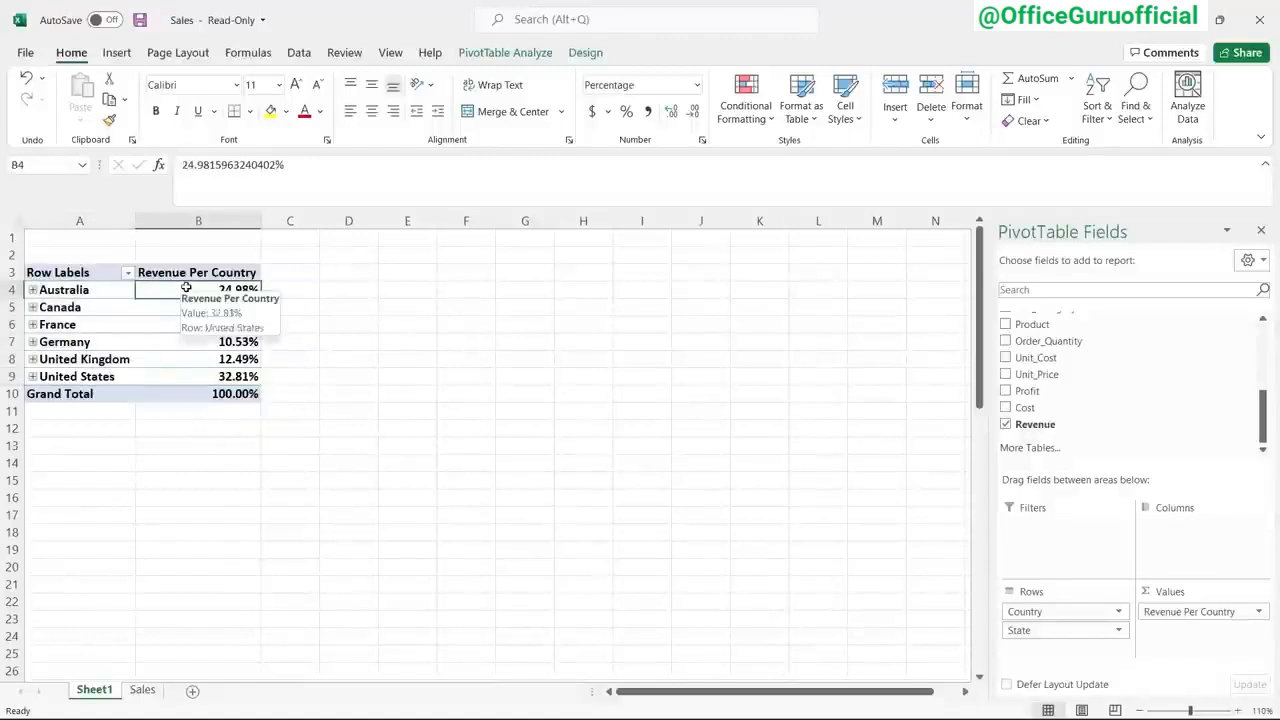
{"action": "left_click", "coordinate": [323, 371]}
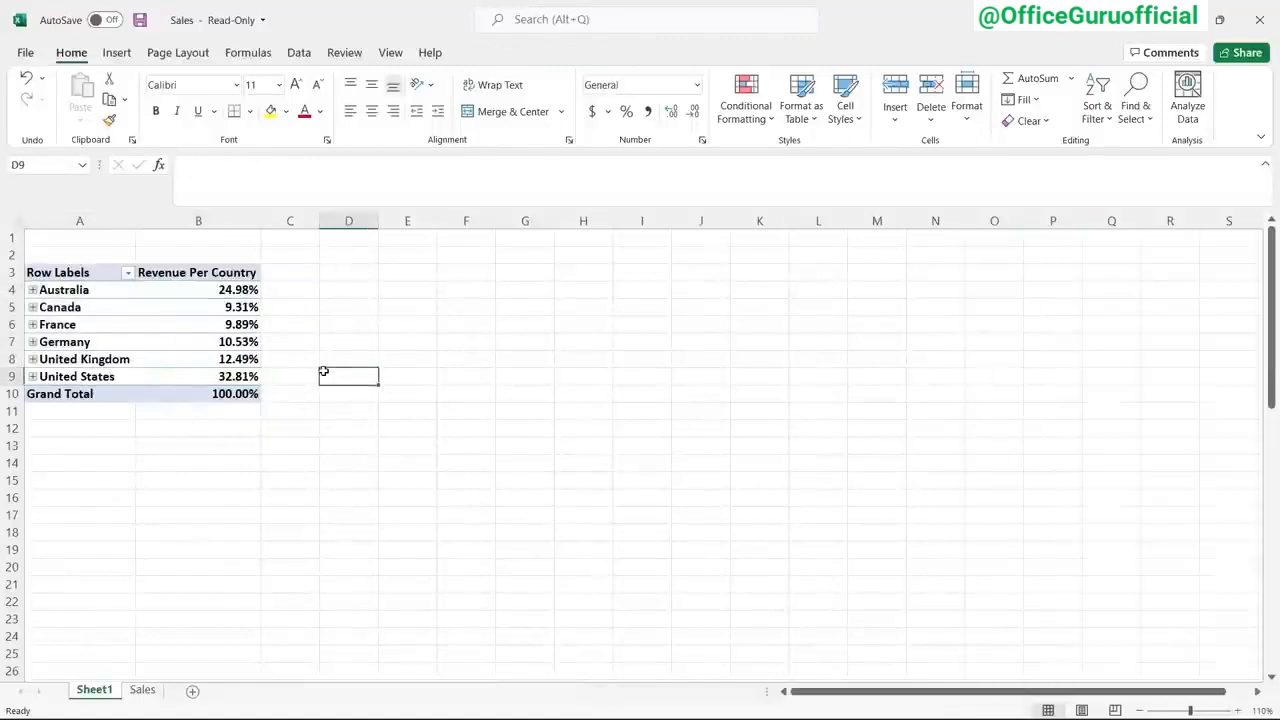
{"action": "left_click", "coordinate": [208, 293]}
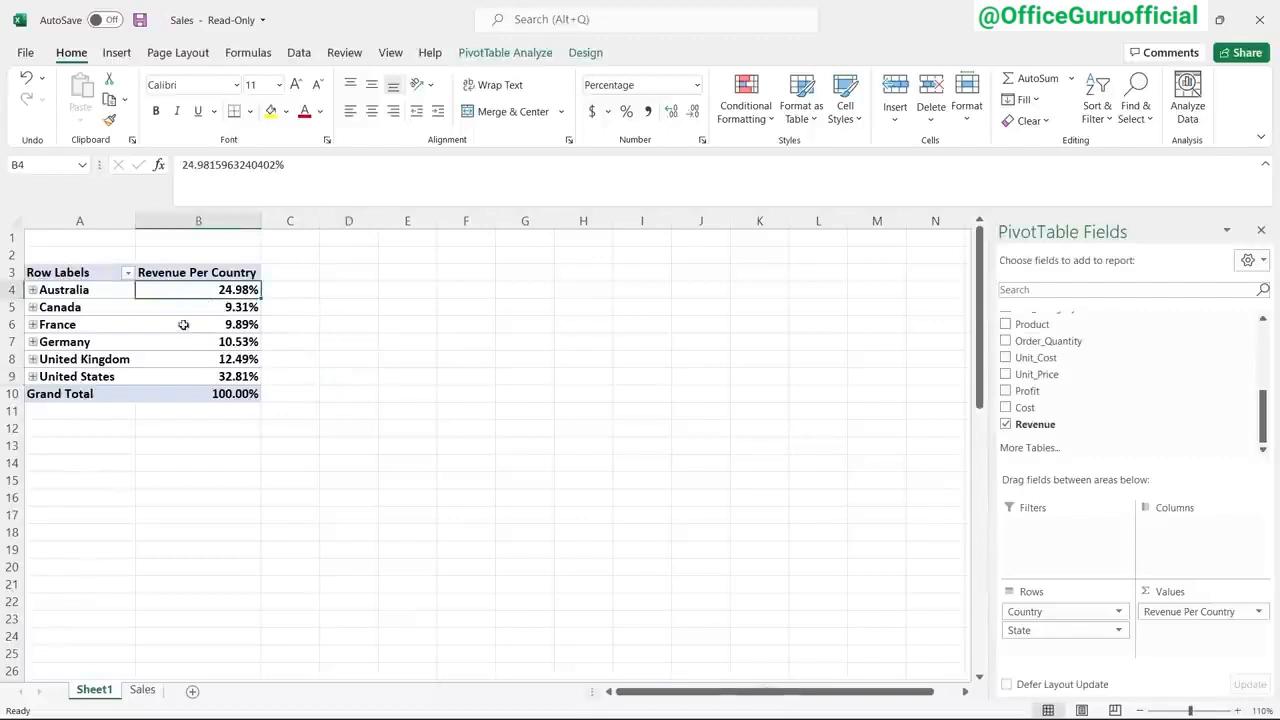
- Sort the countries by Revenue Per Country from largest to smallest and select the top country's row
{"action": "mouse_move", "coordinate": [200, 290]}
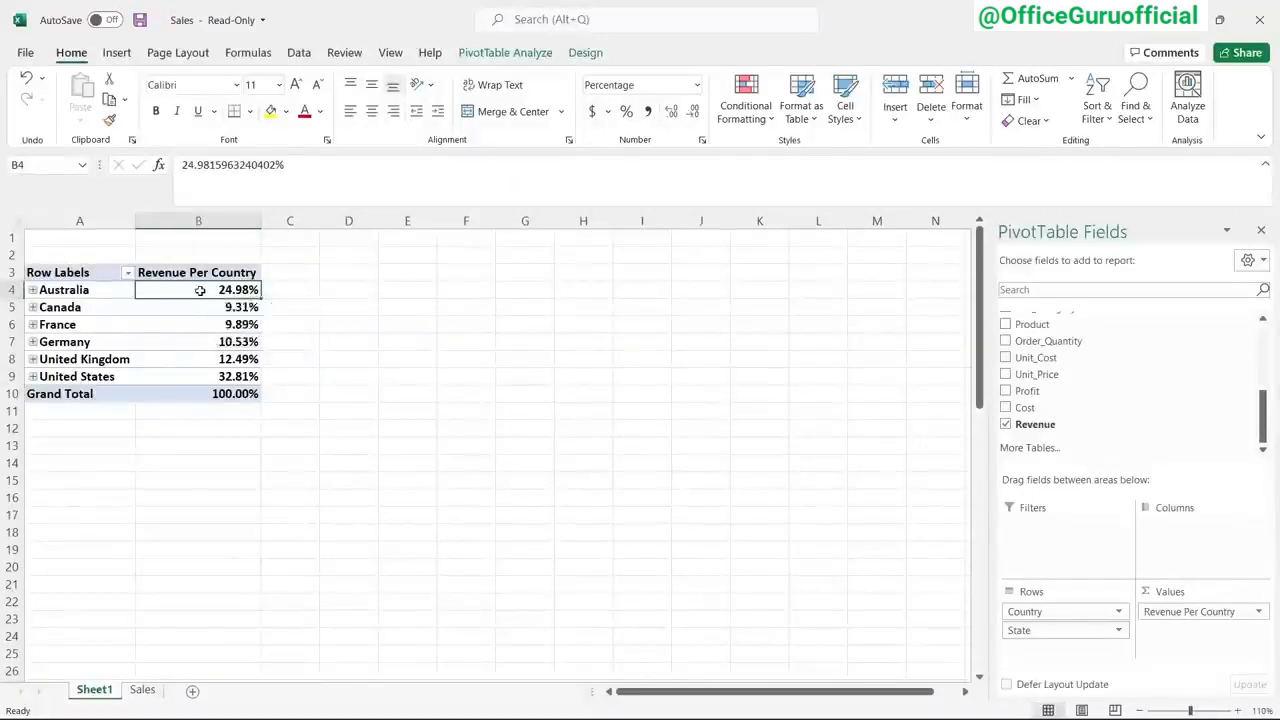
{"action": "right_click", "coordinate": [200, 291]}
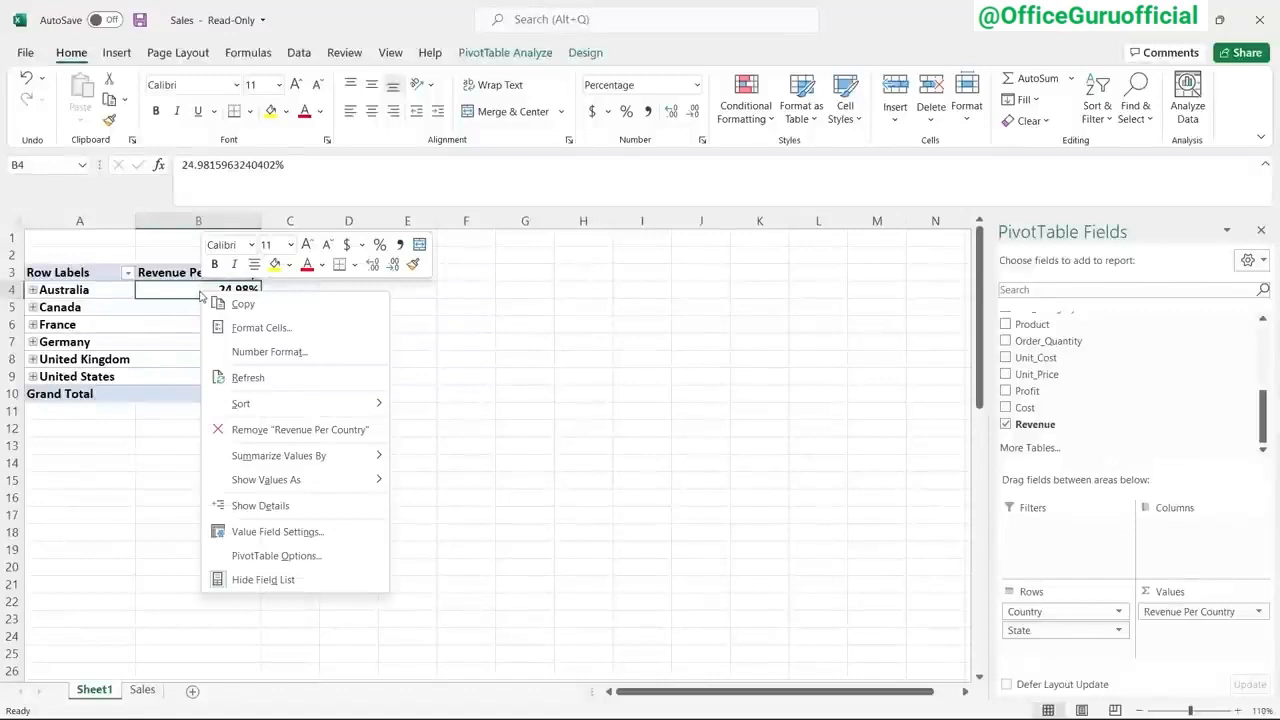
{"action": "mouse_move", "coordinate": [305, 406]}
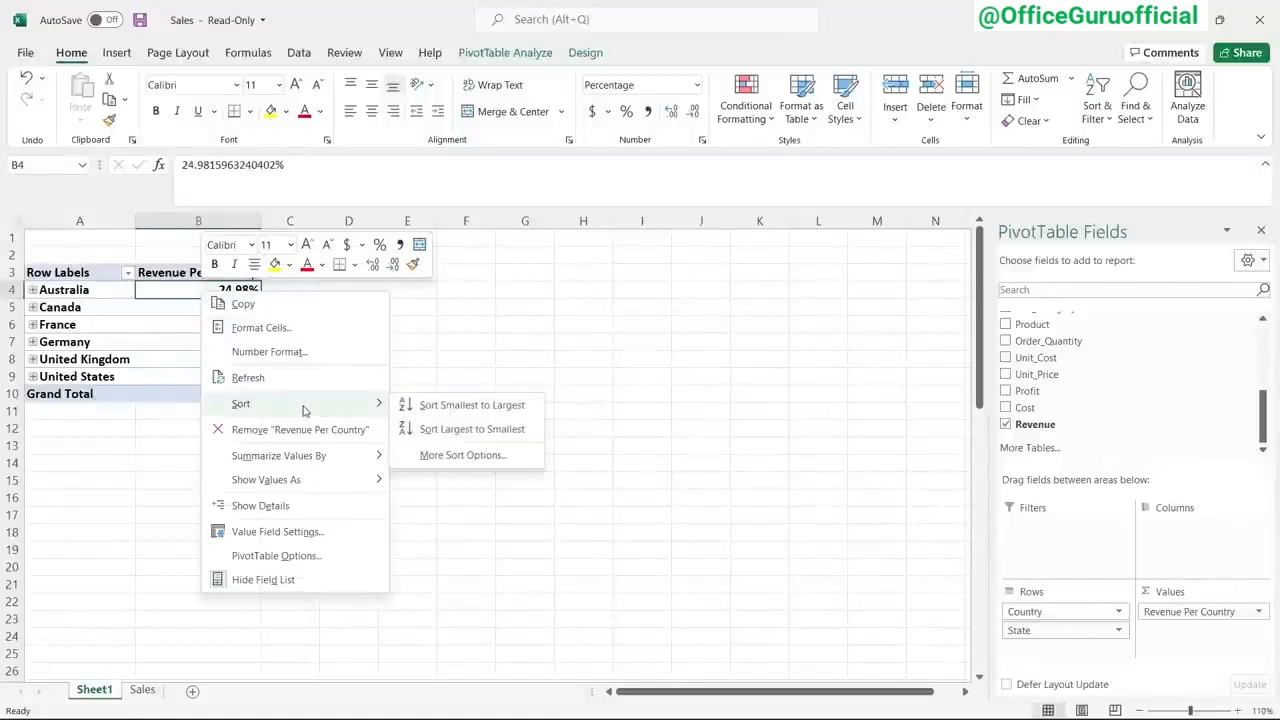
{"action": "left_click", "coordinate": [477, 432]}
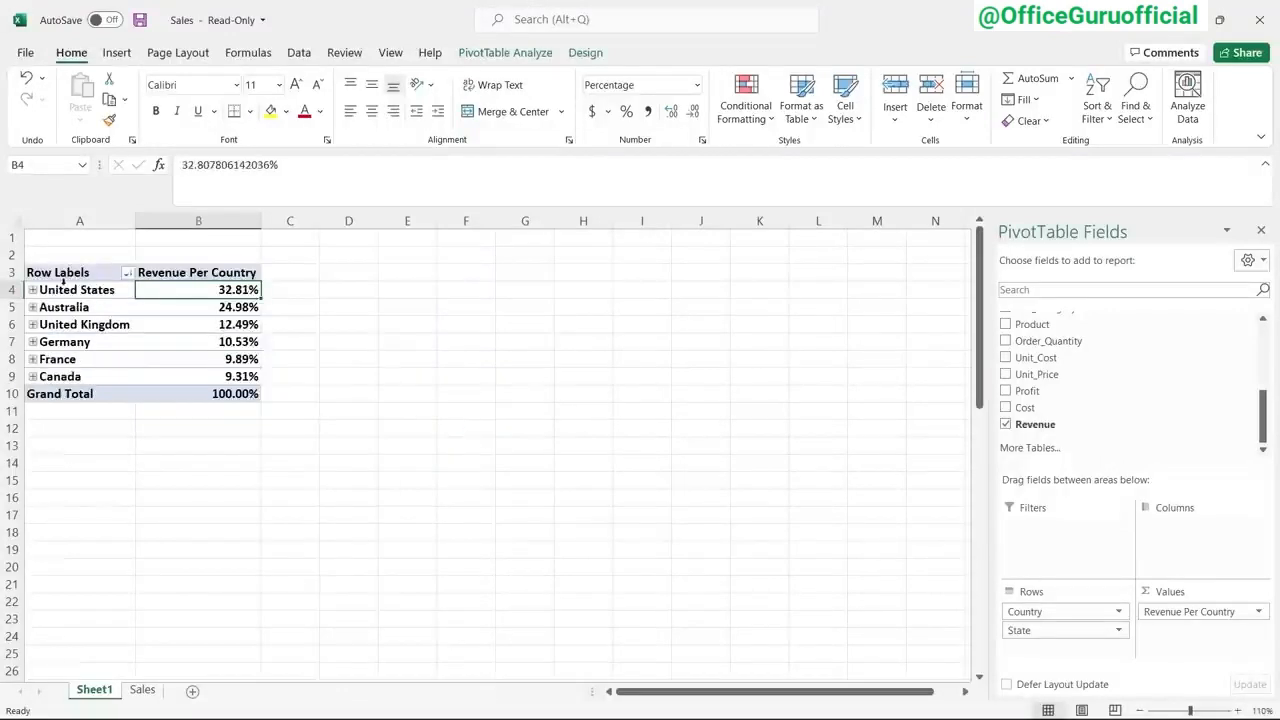
{"action": "left_click_drag", "start_coordinate": [62, 290], "coordinate": [186, 287]}
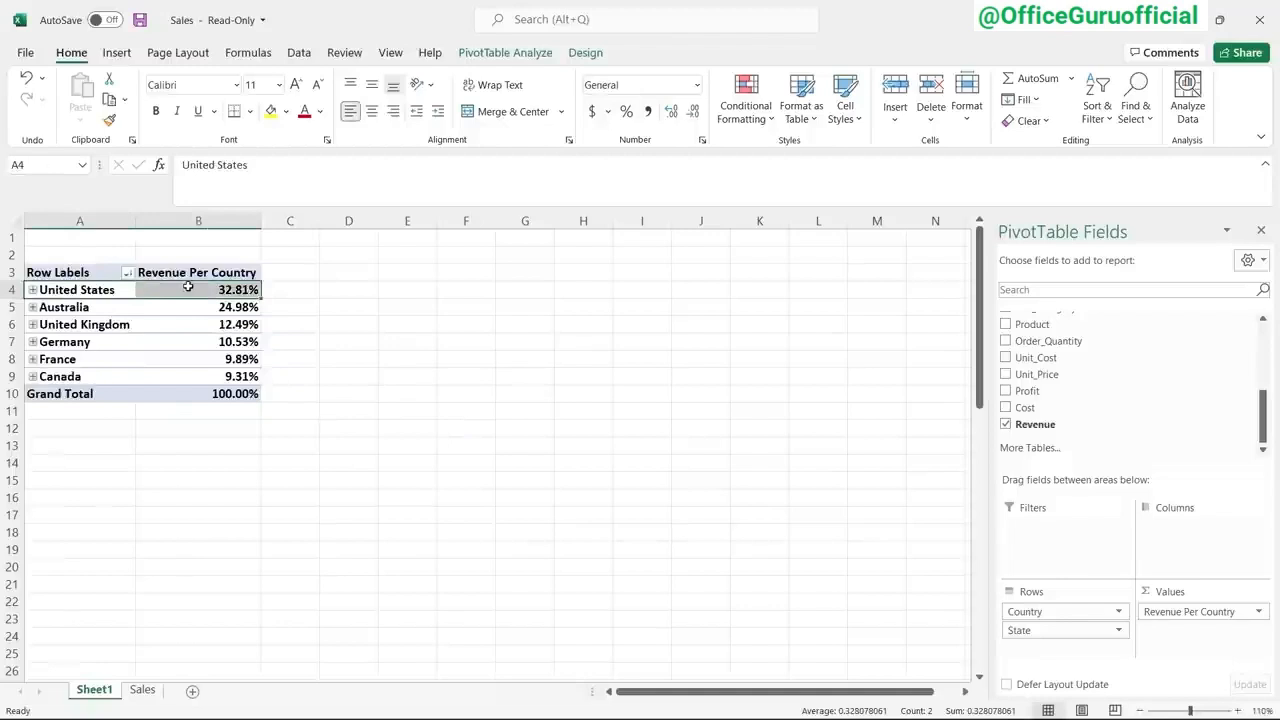
- Expand the United States and sort its states by Revenue Per Country from largest to smallest
{"action": "left_click", "coordinate": [33, 290]}
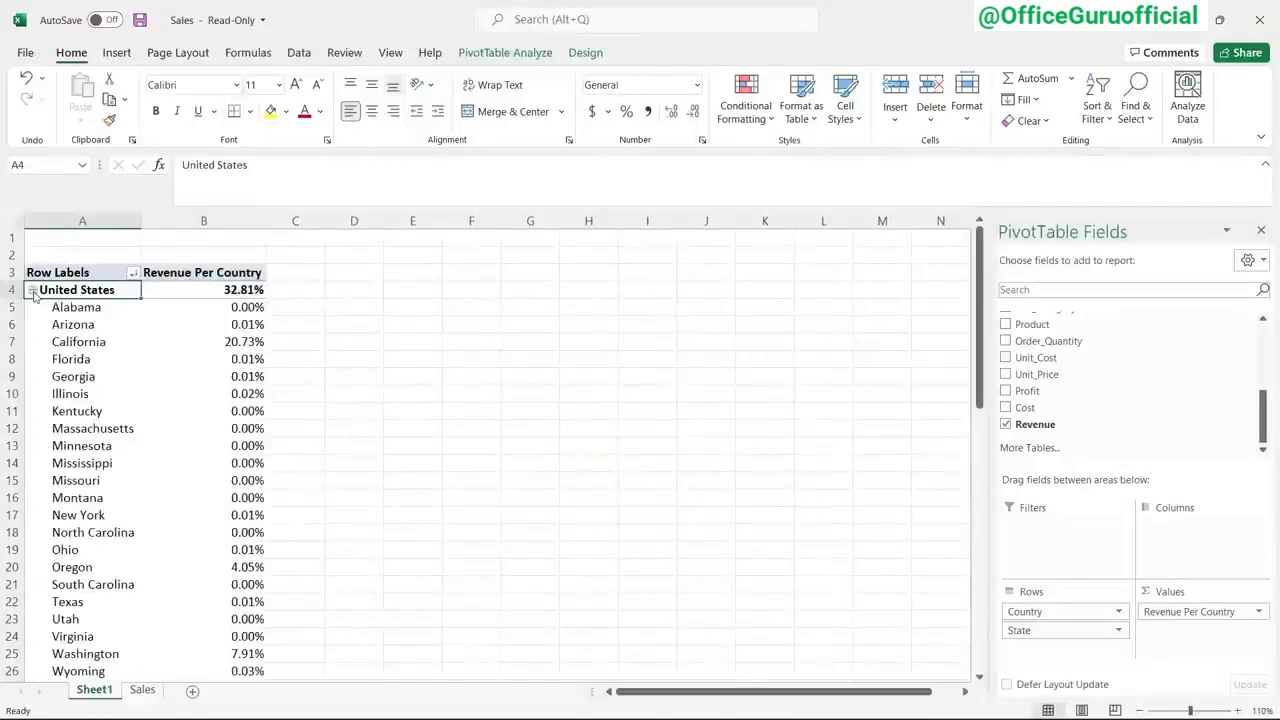
{"action": "right_click", "coordinate": [220, 304]}
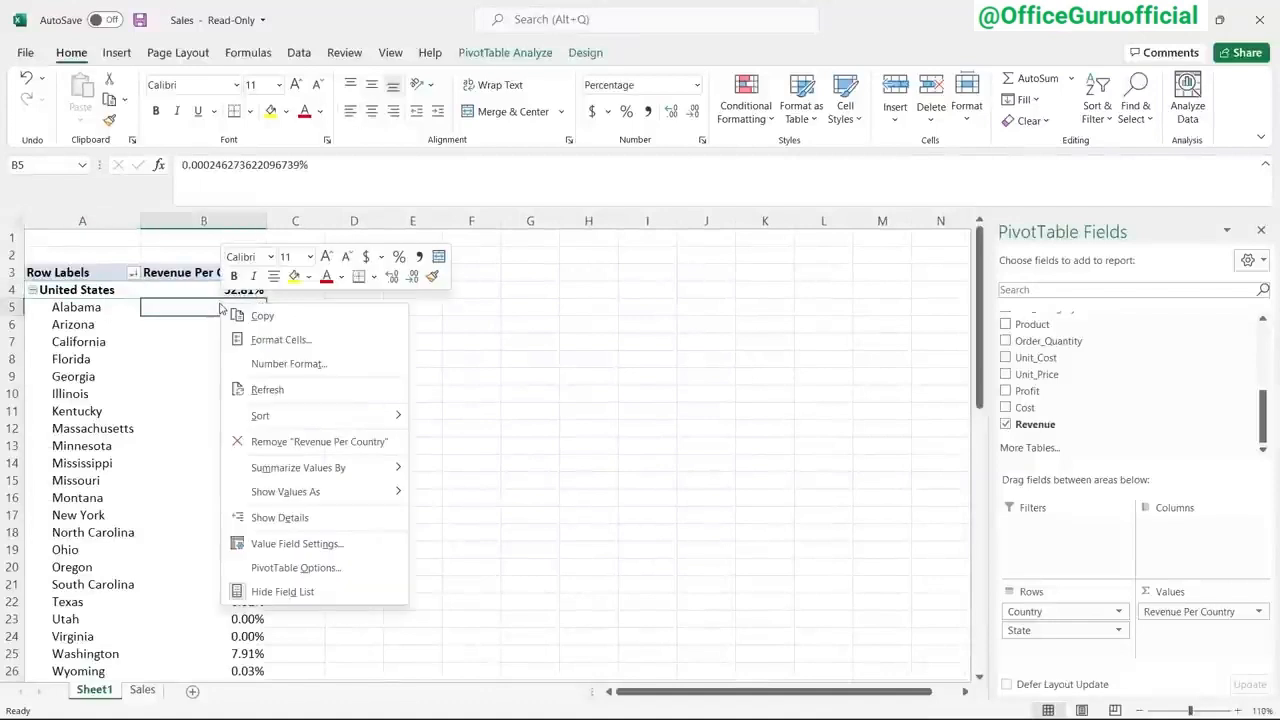
{"action": "mouse_move", "coordinate": [345, 428]}
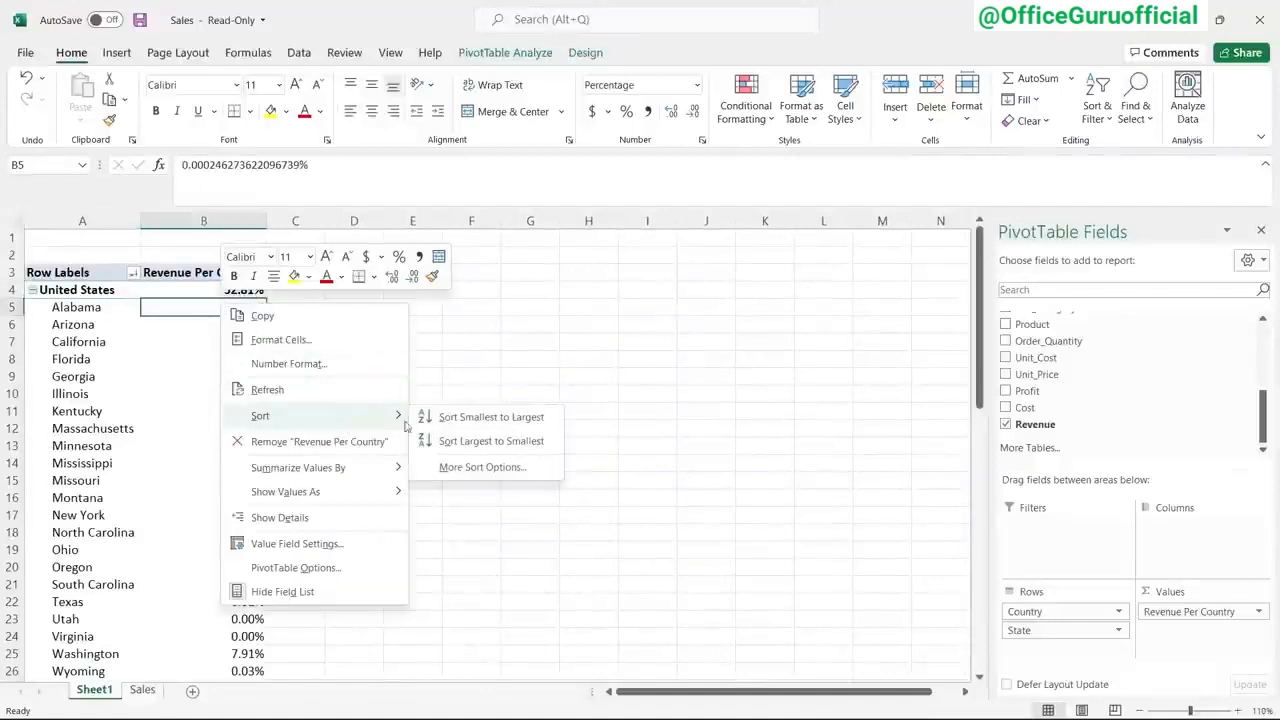
{"action": "left_click", "coordinate": [466, 441]}
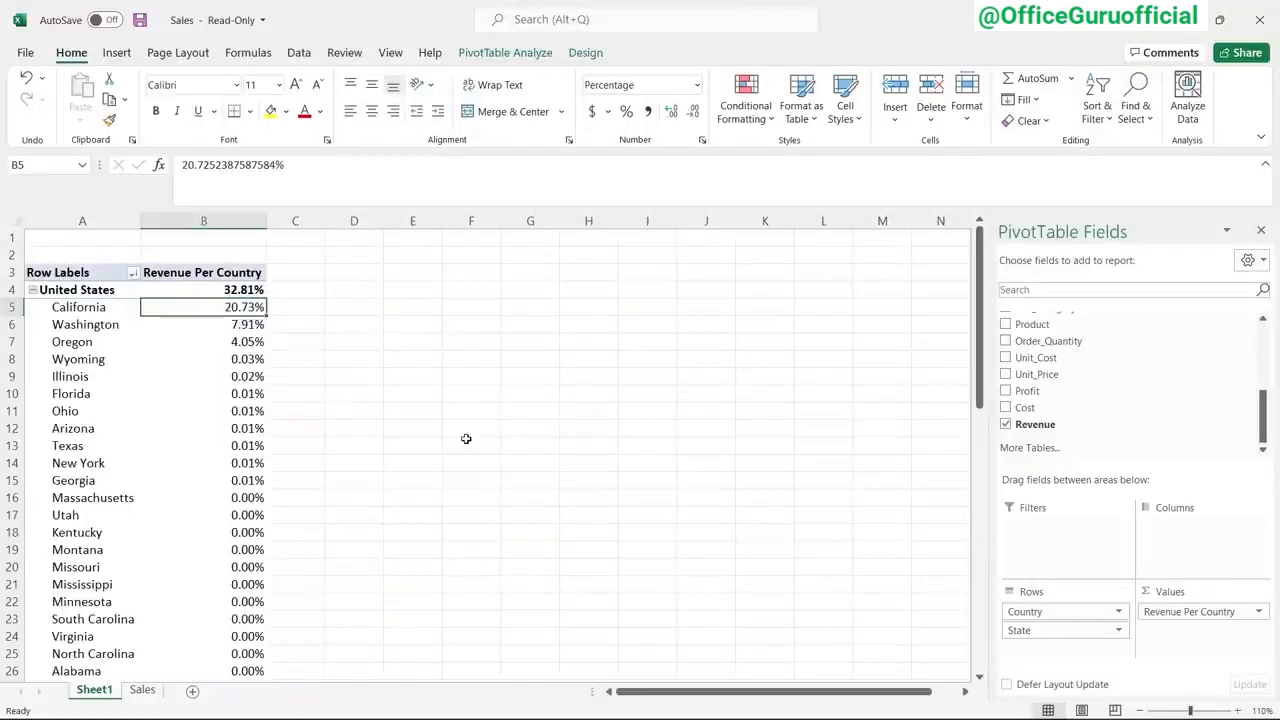
{"action": "left_click", "coordinate": [102, 308]}
{"action": "left_click", "coordinate": [178, 308]}
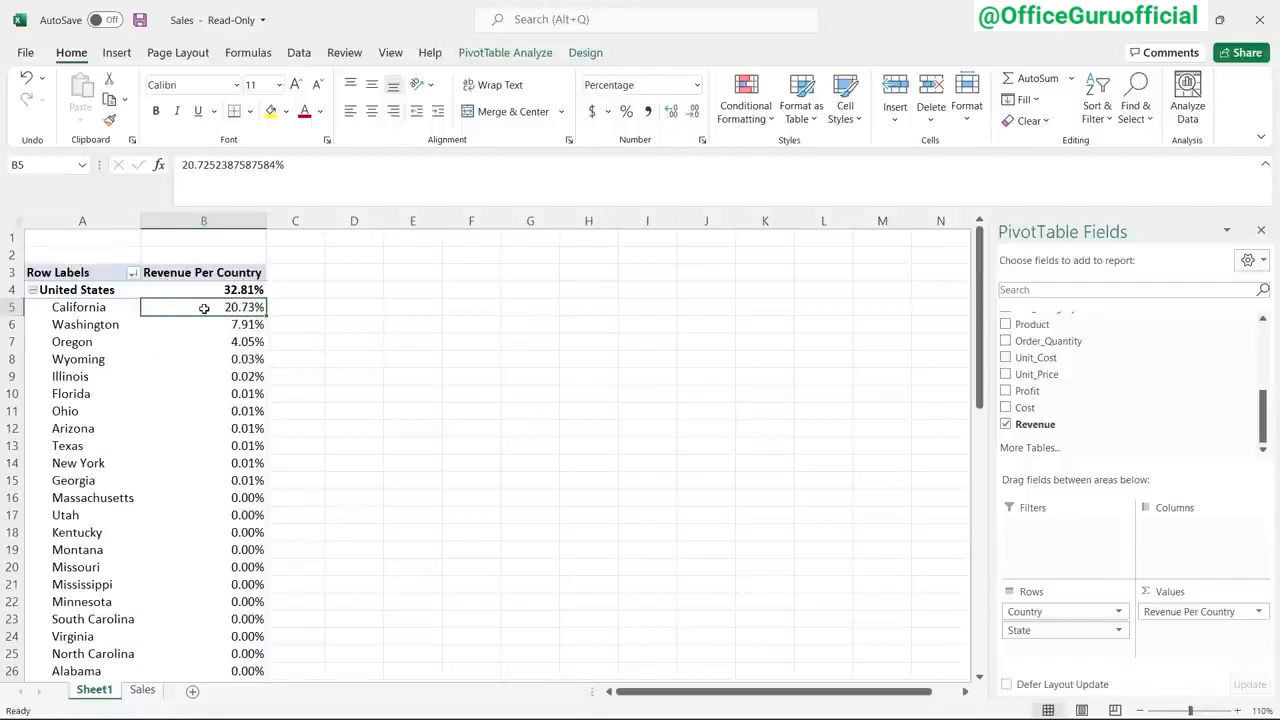
- Undo the state and country sorting, the United States expansion, and the custom name and % of Grand Total field settings
{"action": "key", "text": "ctrl+z"}
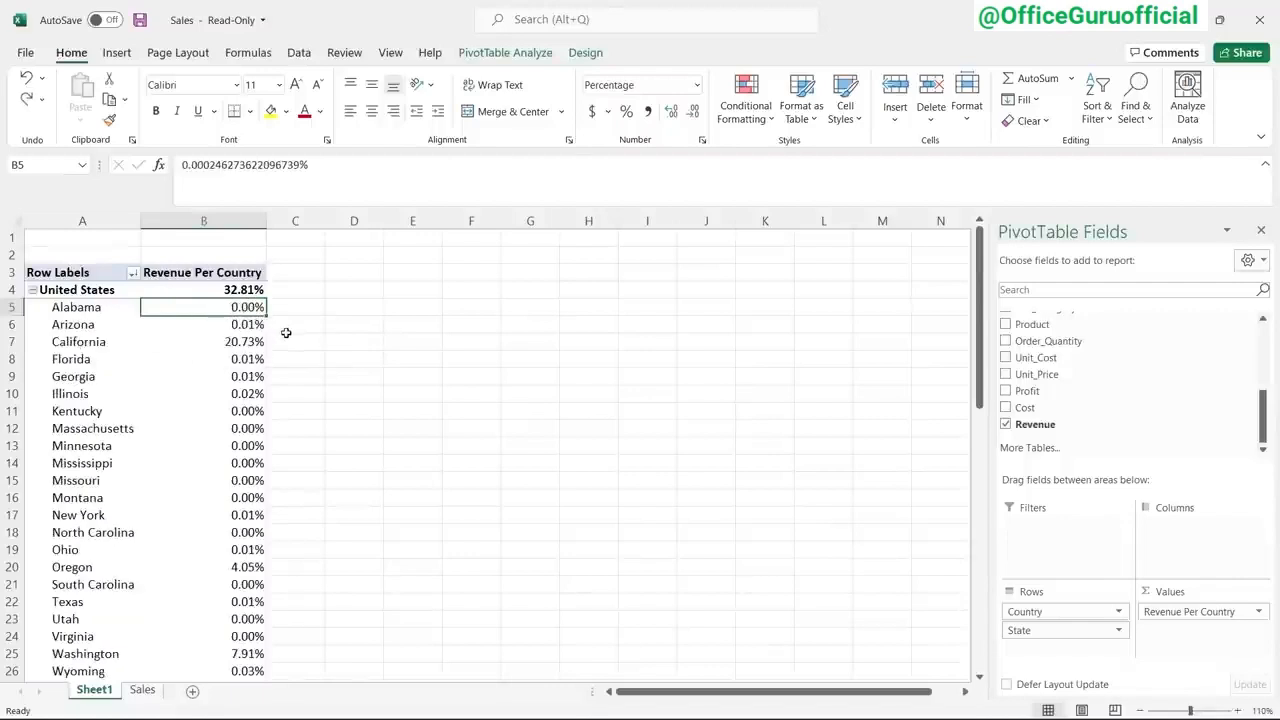
{"action": "key", "text": "ctrl+z"}
{"action": "key", "text": "ctrl+z"}
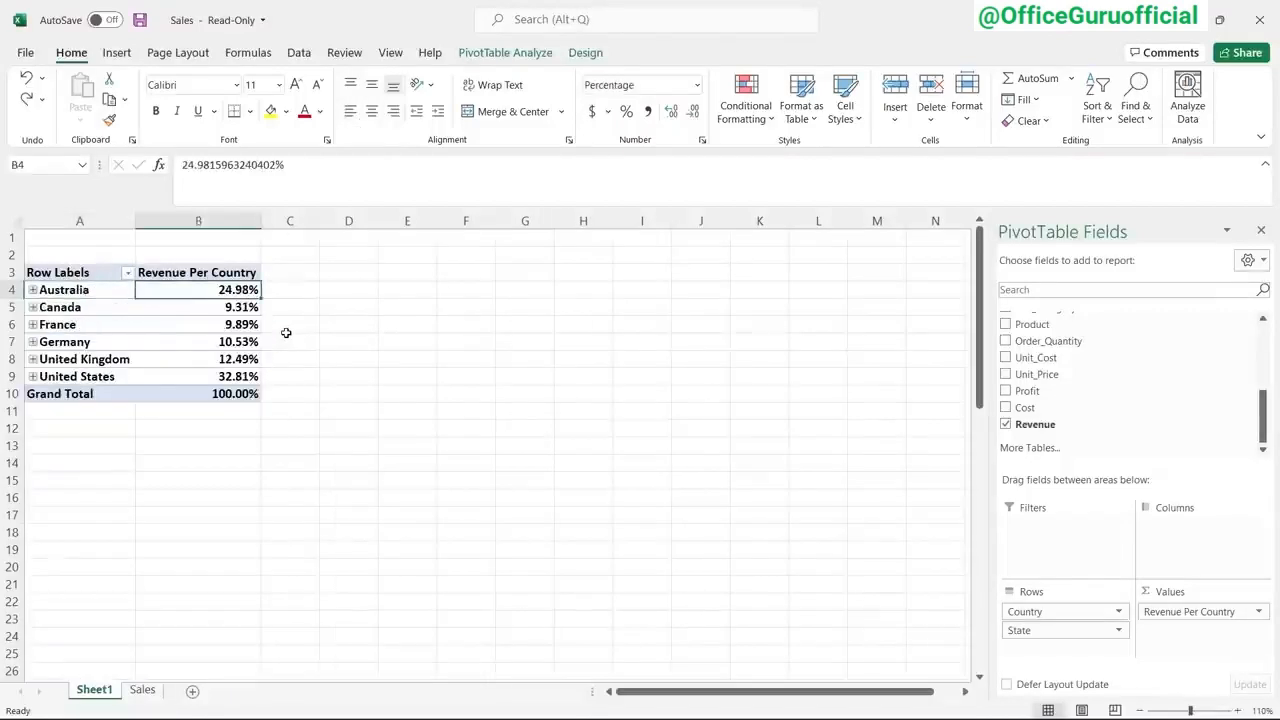
{"action": "key", "text": "ctrl+z"}
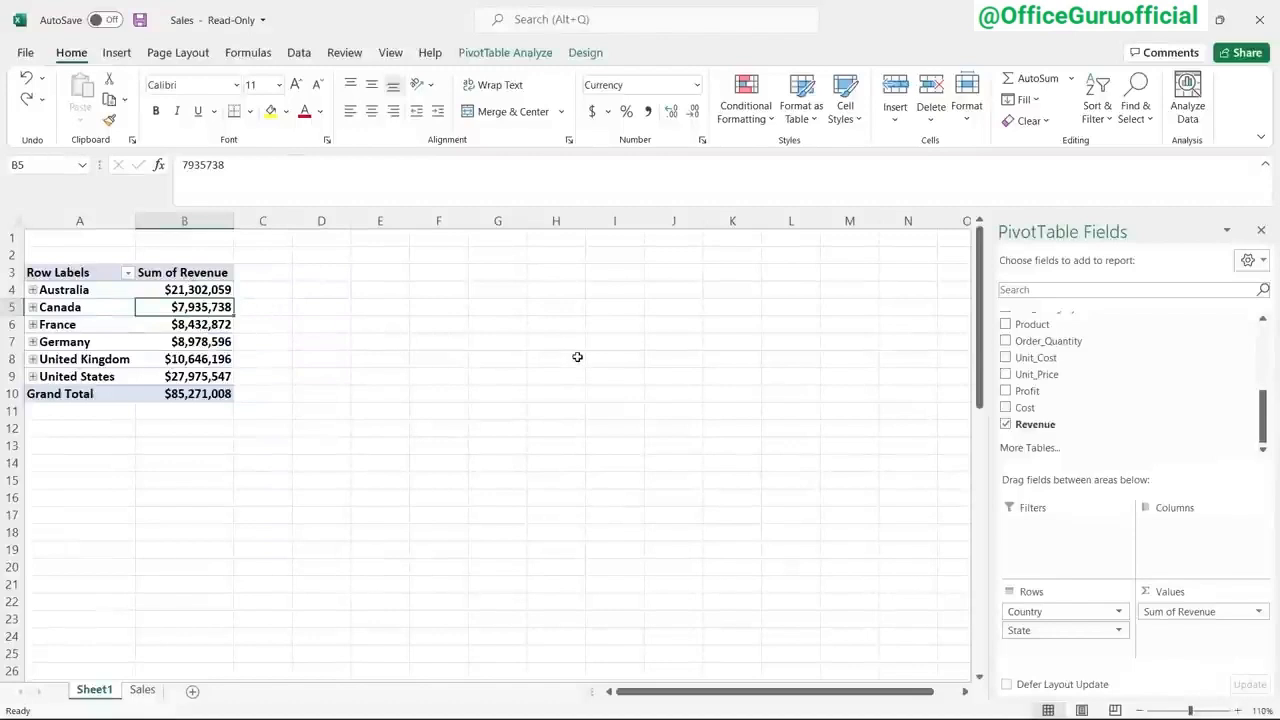
- Add Cost and Profit as summed value fields and format C4:D10 as Currency with no decimal places
{"action": "left_click", "coordinate": [1082, 407]}
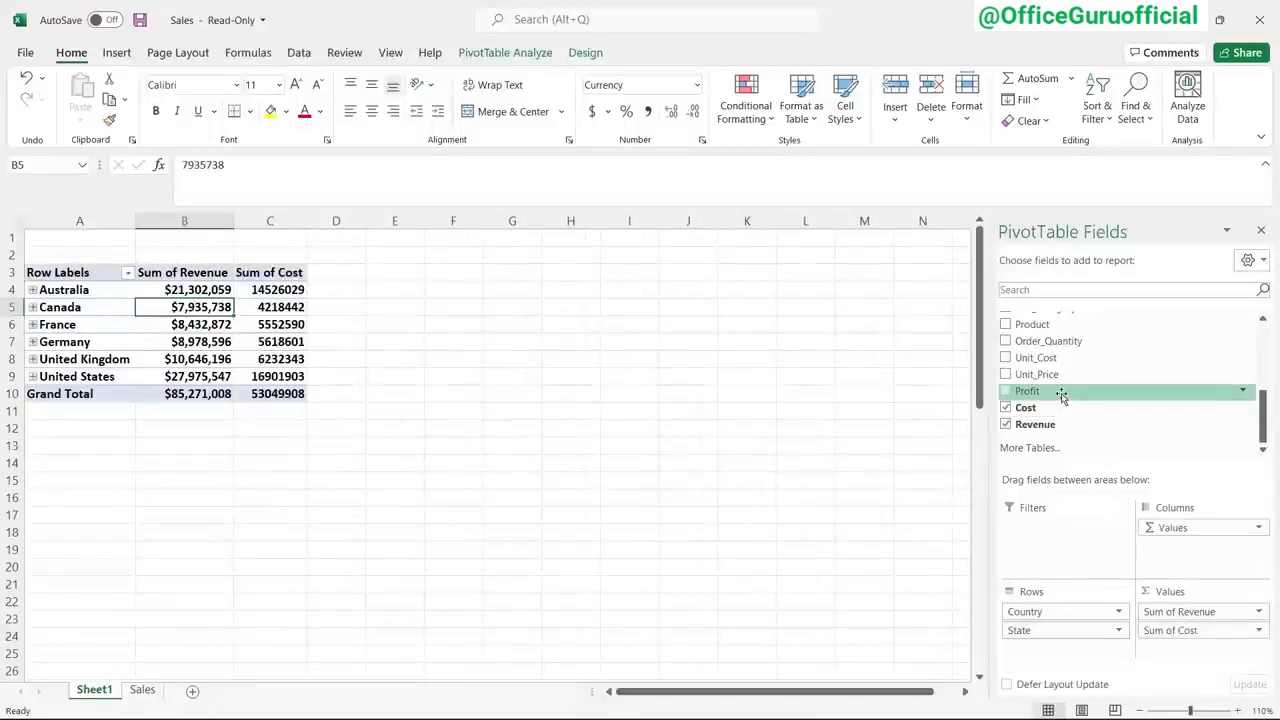
{"action": "left_click_drag", "start_coordinate": [1062, 395], "coordinate": [1177, 650]}
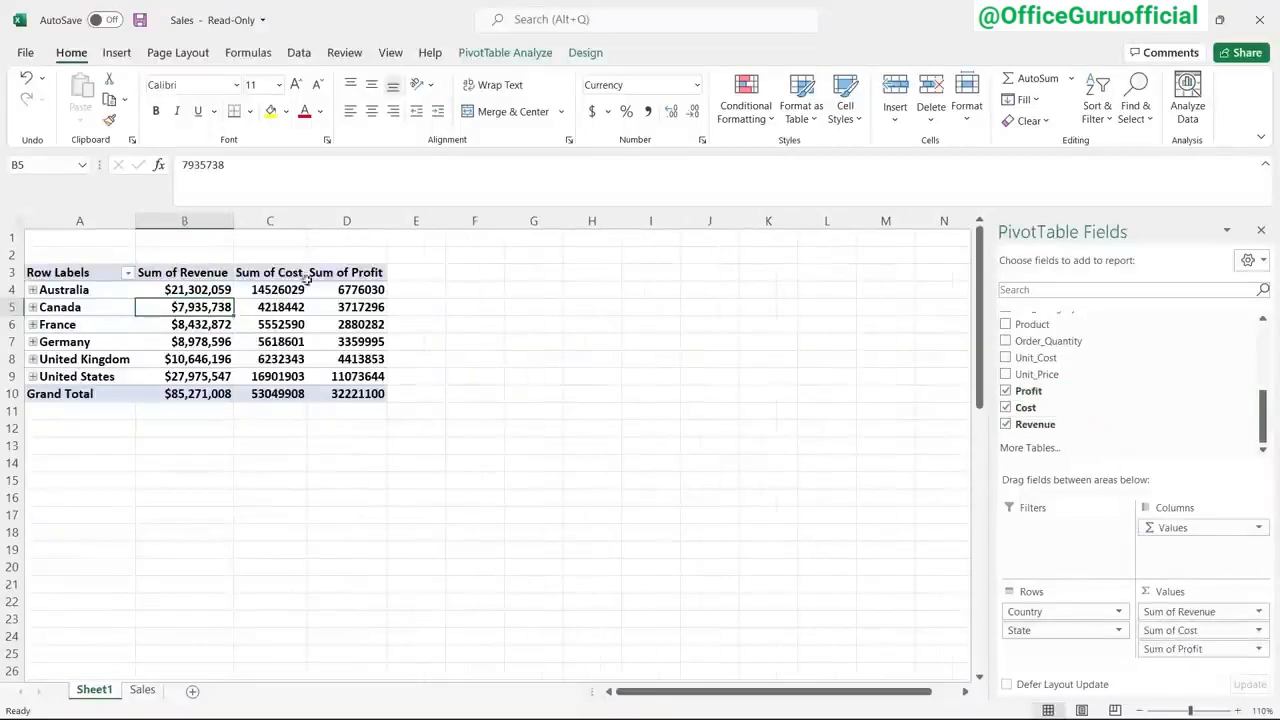
{"action": "left_click_drag", "start_coordinate": [268, 289], "coordinate": [355, 392]}
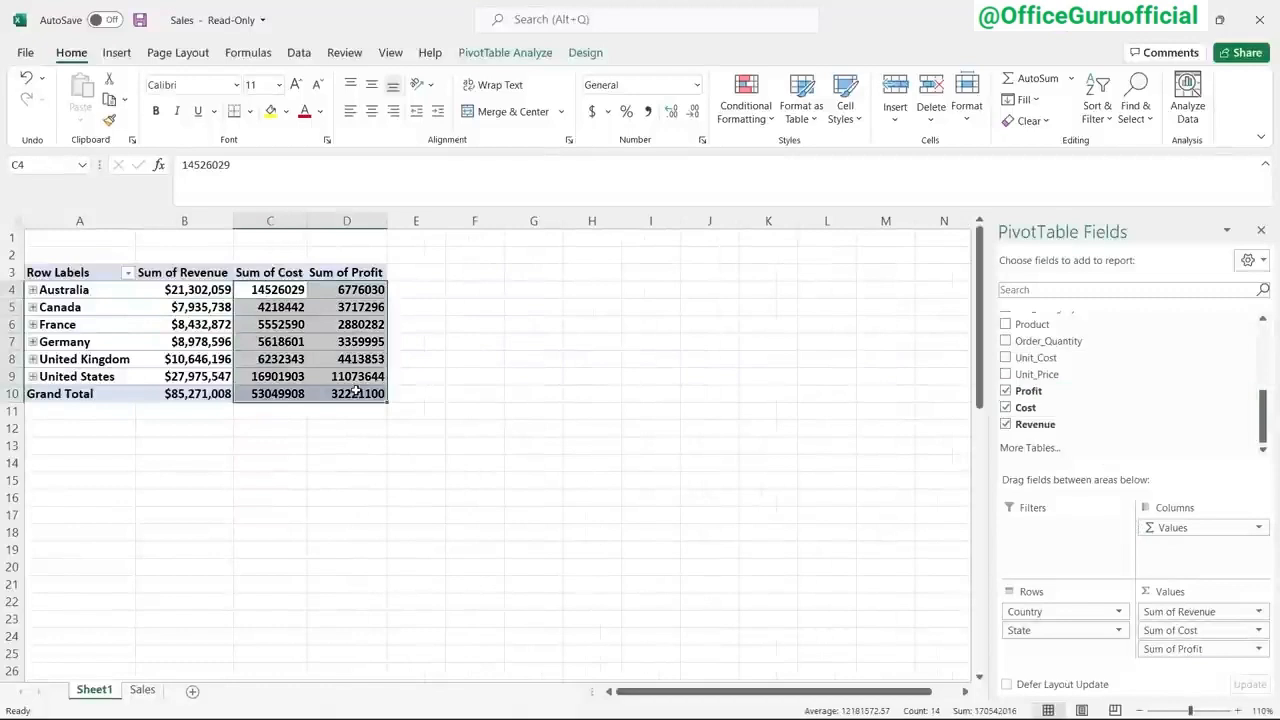
{"action": "left_click", "coordinate": [697, 85]}
{"action": "left_click", "coordinate": [673, 194]}
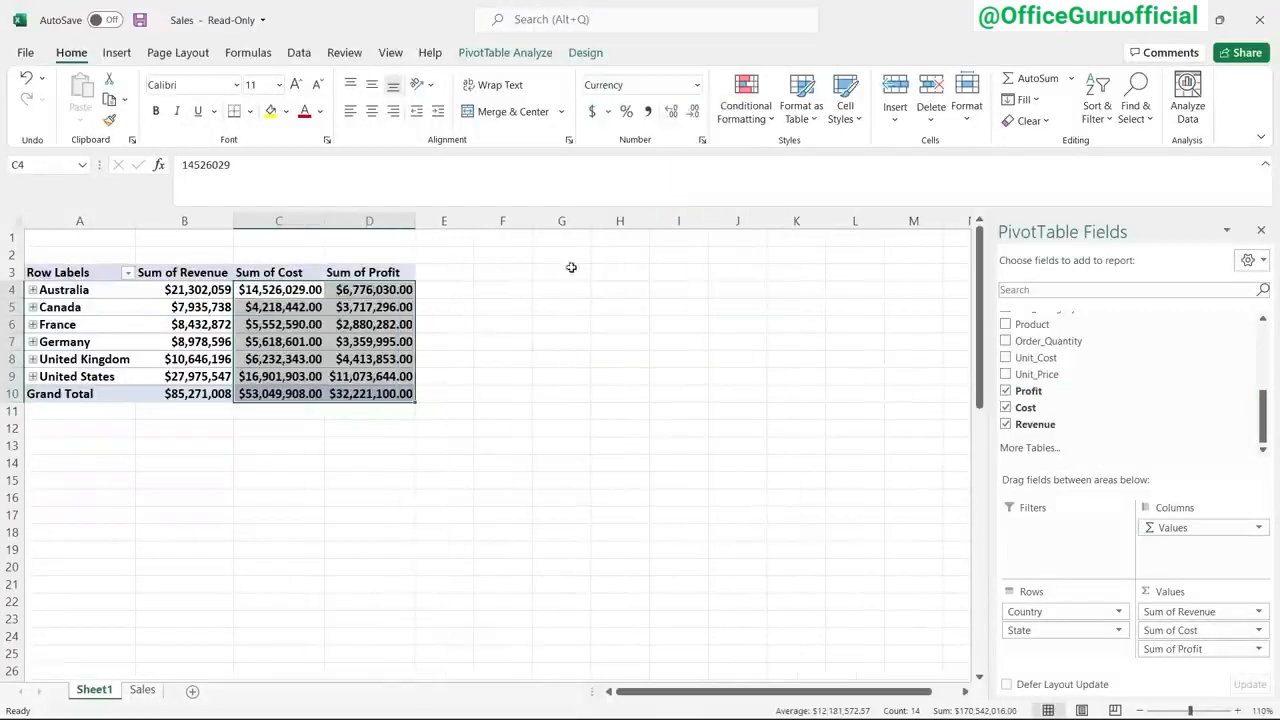
{"action": "left_click", "coordinate": [696, 114]}
{"action": "left_click", "coordinate": [696, 114]}
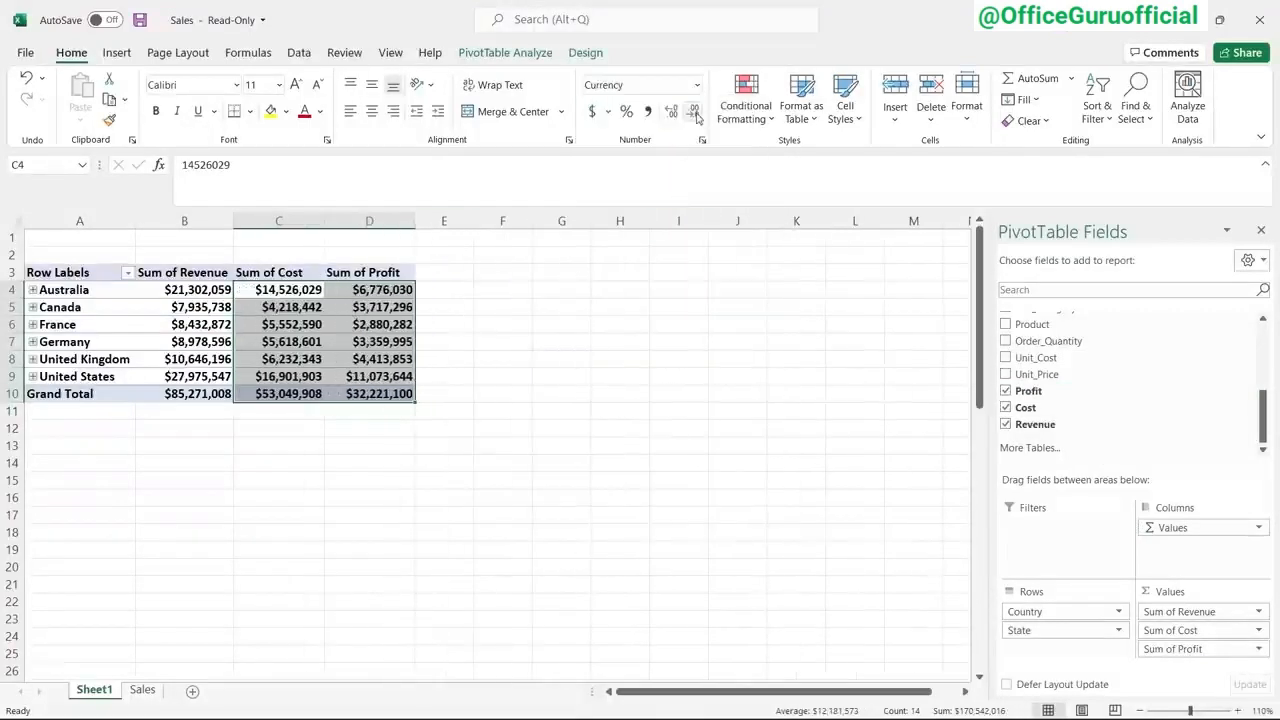
{"action": "left_click", "coordinate": [455, 347]}
- Examine Germany's profit and compare the revenue, cost and profit of the United States in row 9
{"action": "left_click", "coordinate": [400, 342]}
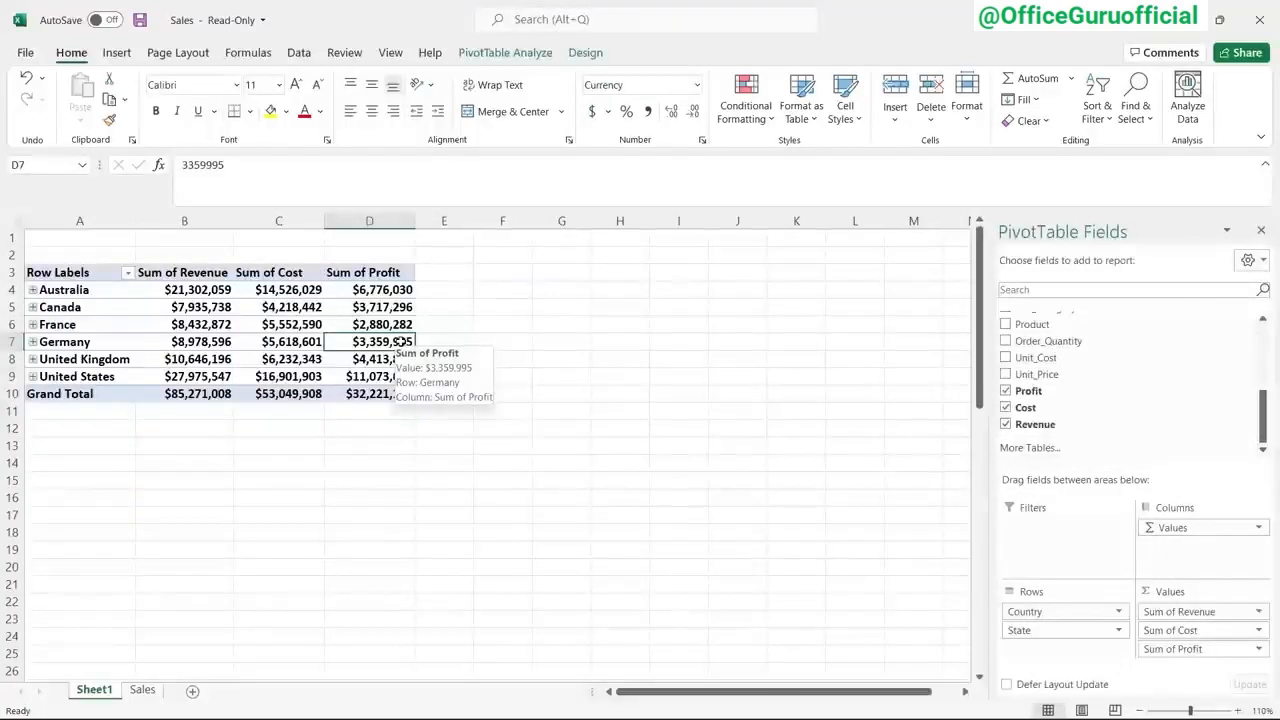
{"action": "left_click", "coordinate": [192, 376]}
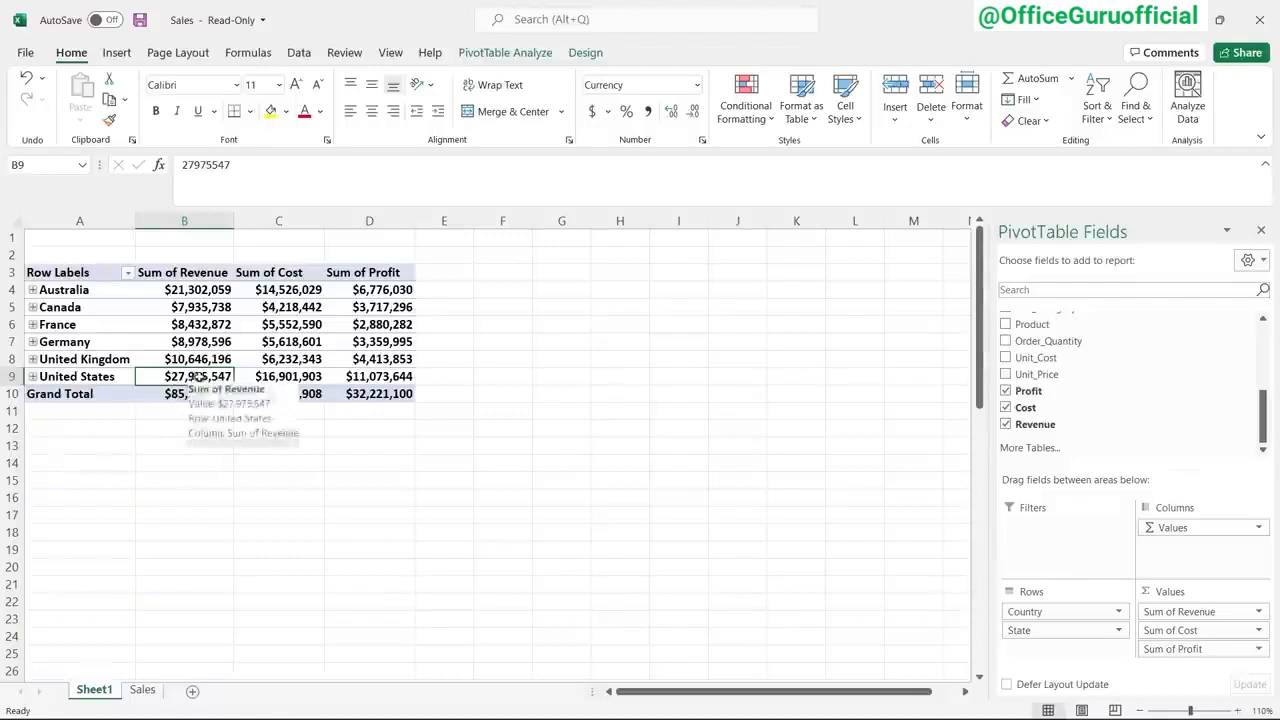
{"action": "left_click", "coordinate": [289, 377]}
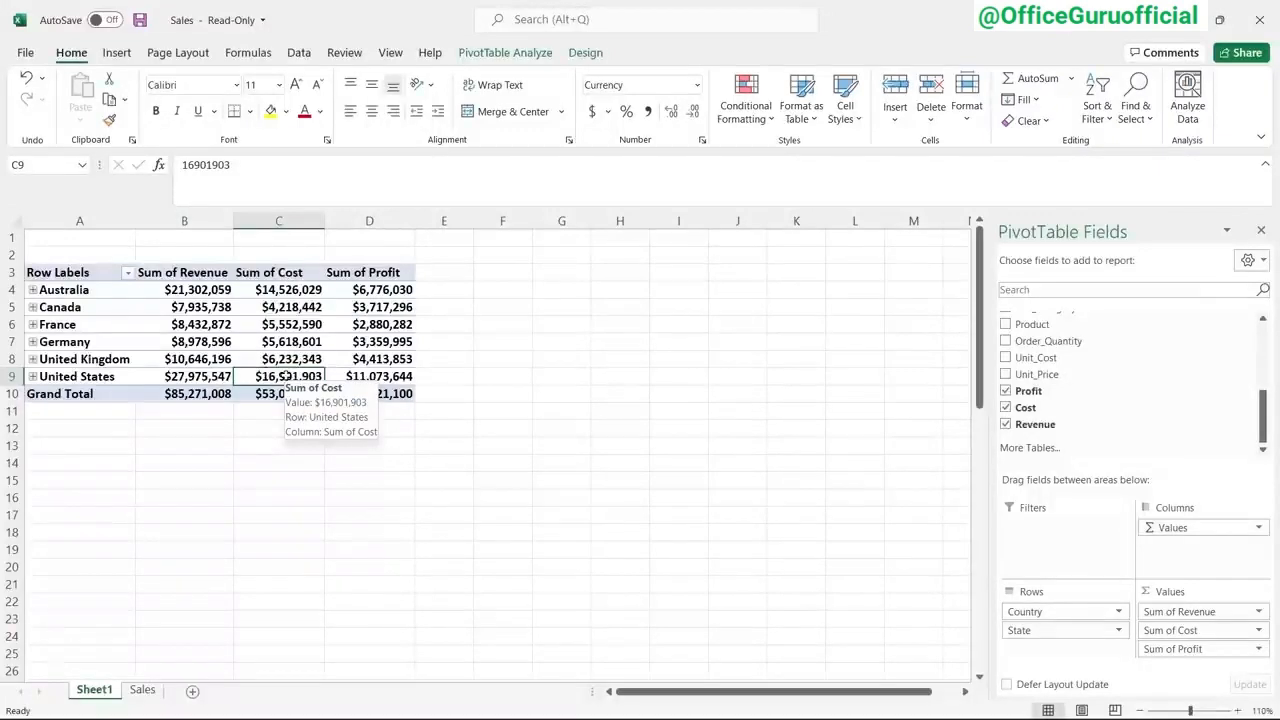
{"action": "left_click", "coordinate": [381, 377]}
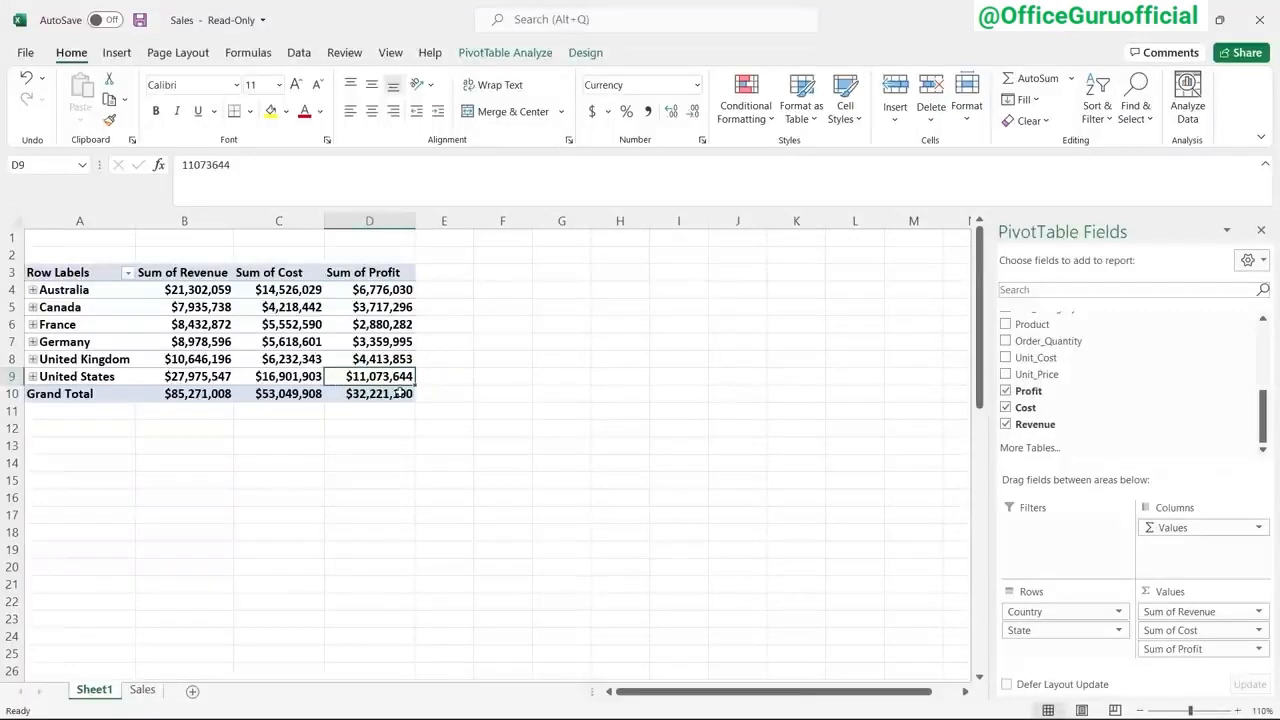
{"action": "mouse_move", "coordinate": [380, 376]}
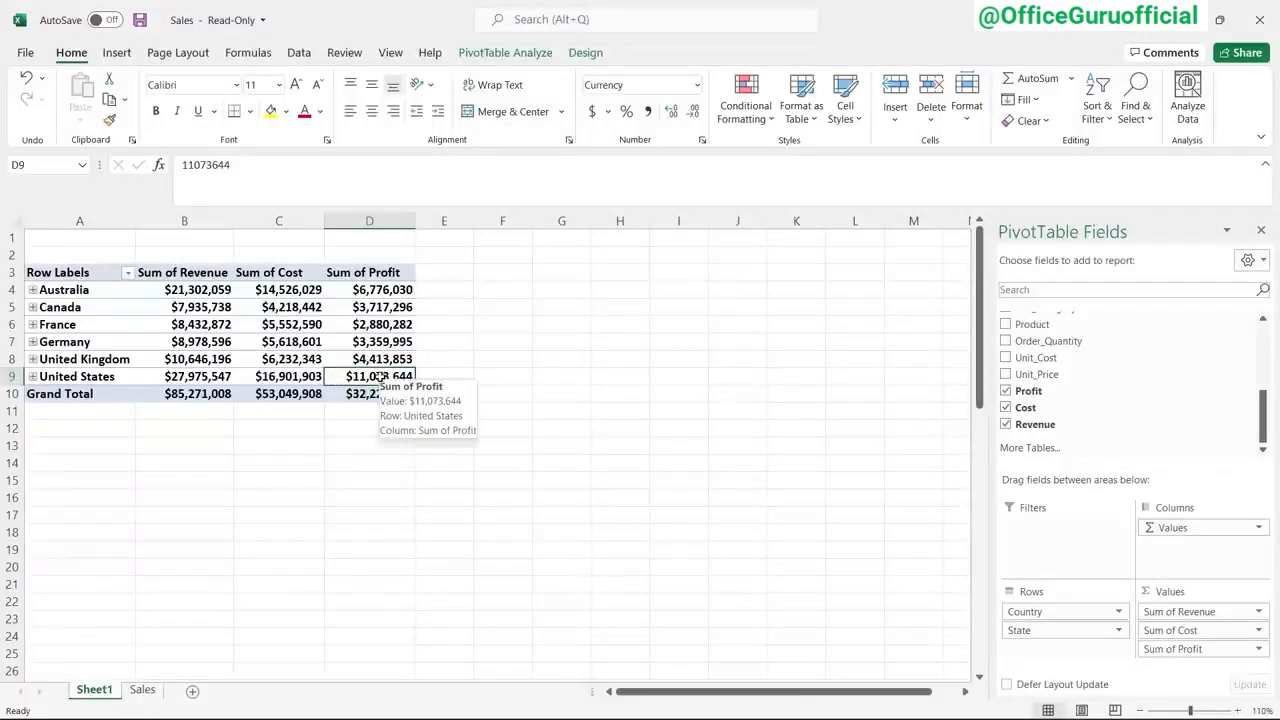
{"action": "left_click", "coordinate": [200, 376]}
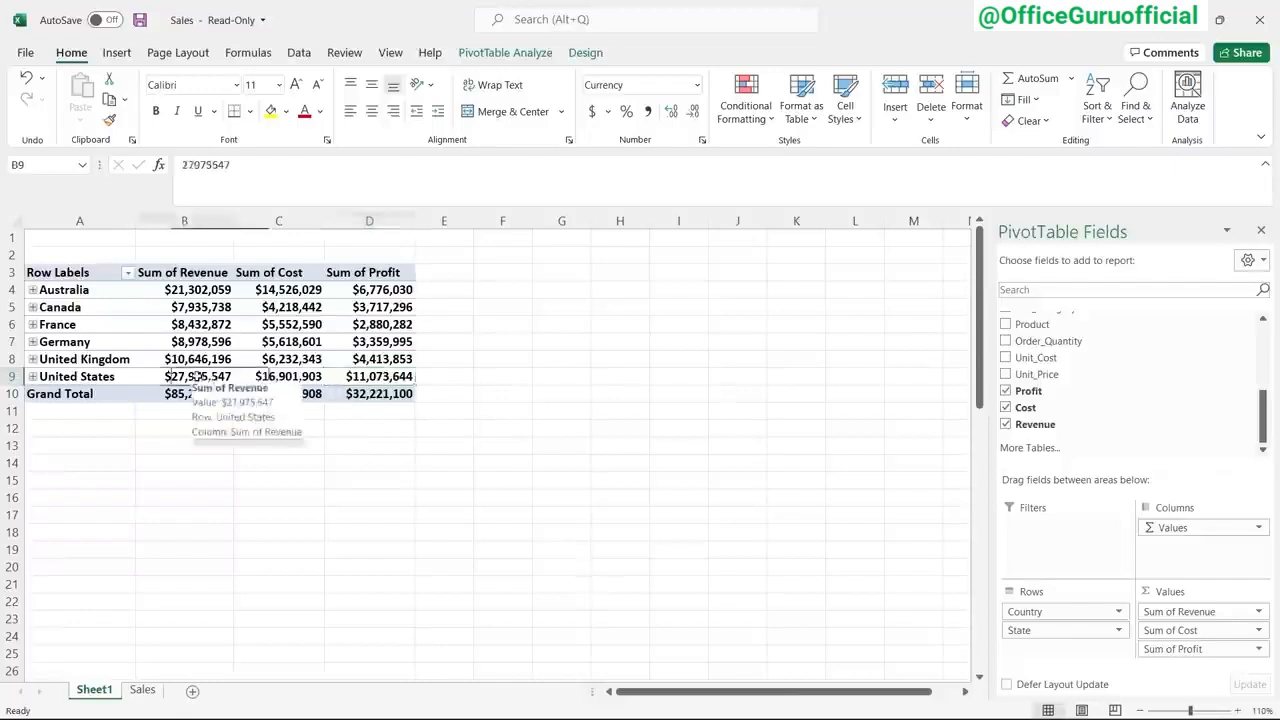
{"action": "left_click", "coordinate": [270, 376]}
{"action": "left_click", "coordinate": [380, 376]}
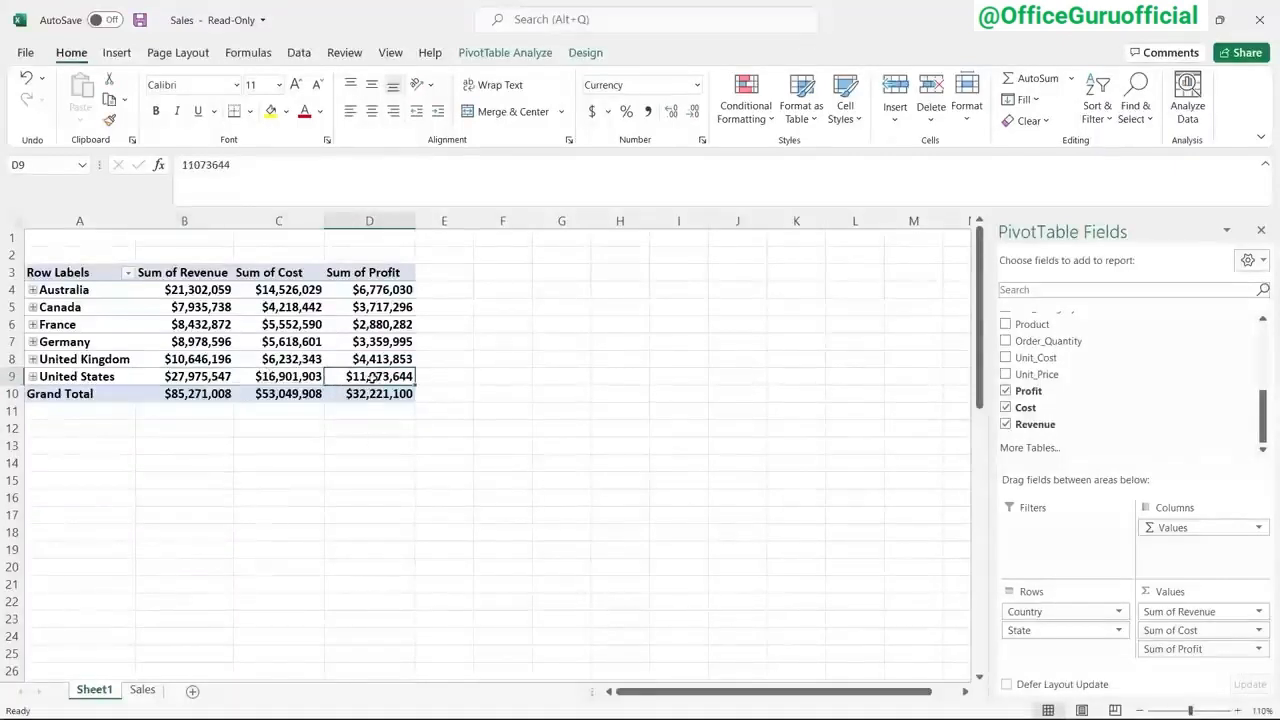
- Compare the United States' cost, revenue and profit cells in row 9 of the PivotTable
{"action": "left_click", "coordinate": [272, 378]}
{"action": "left_click", "coordinate": [222, 378]}
{"action": "left_click", "coordinate": [270, 378]}
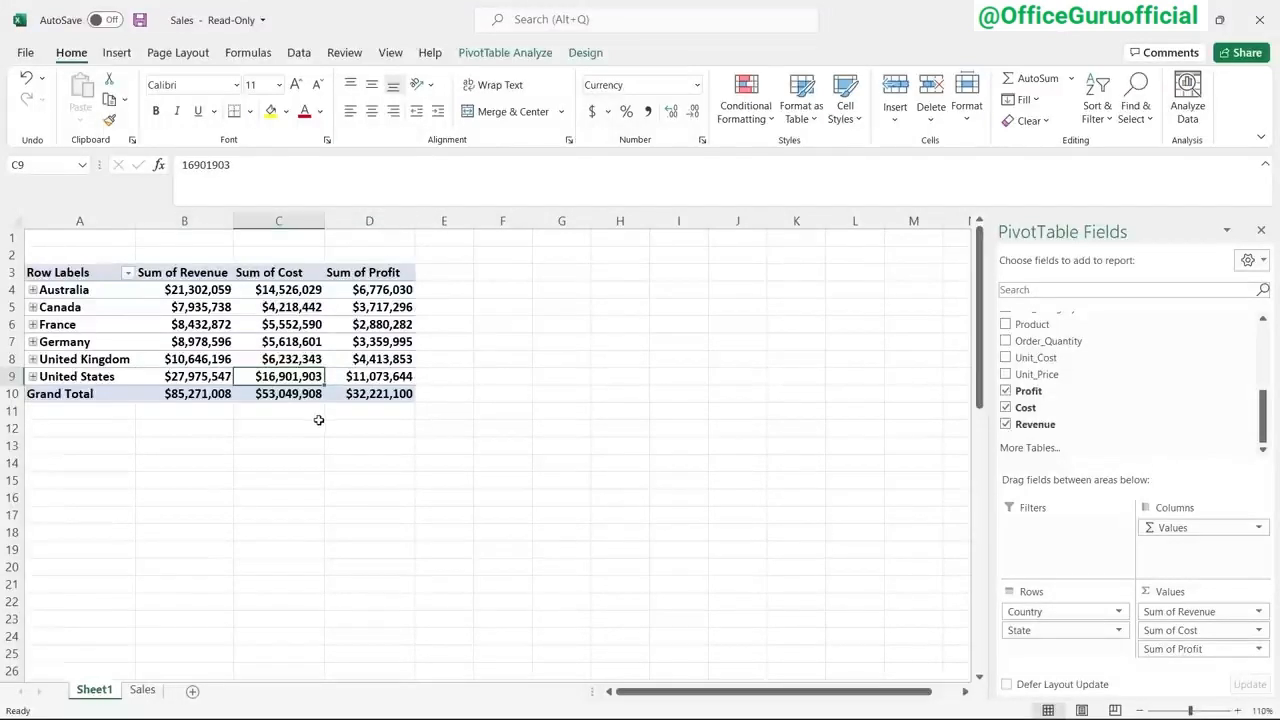
{"action": "left_click", "coordinate": [366, 377]}
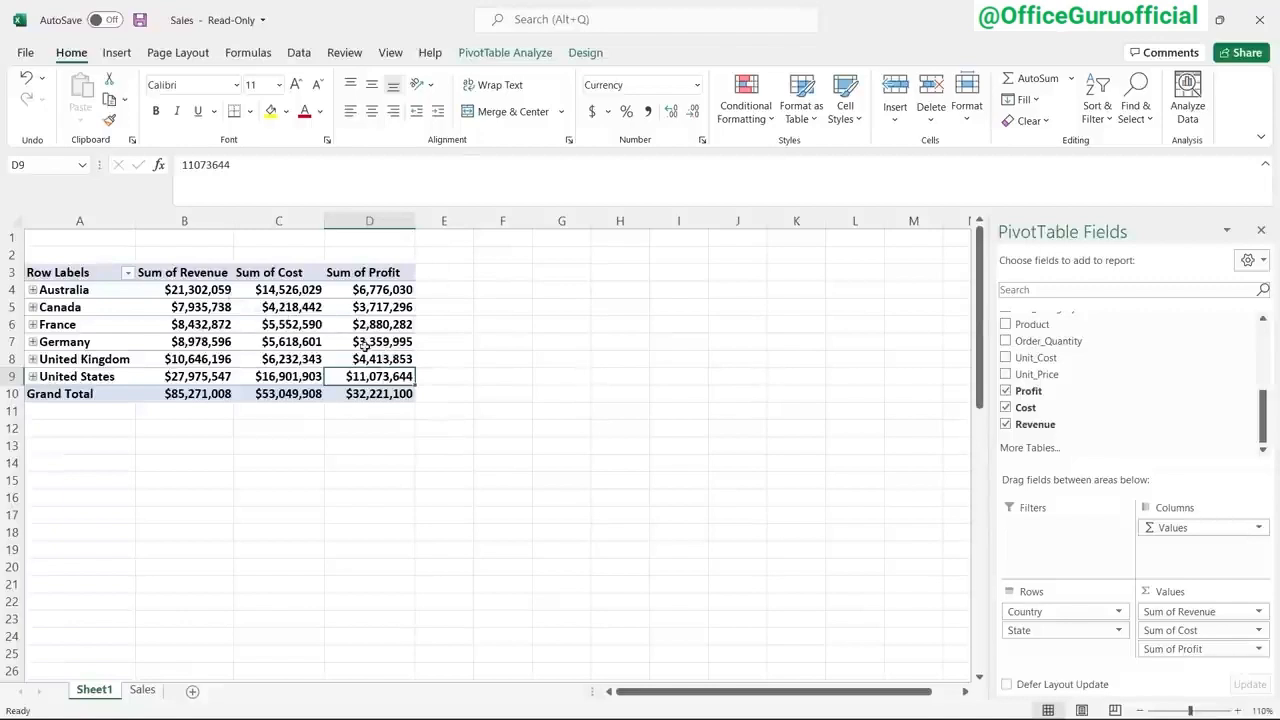
{"action": "mouse_move", "coordinate": [382, 378]}
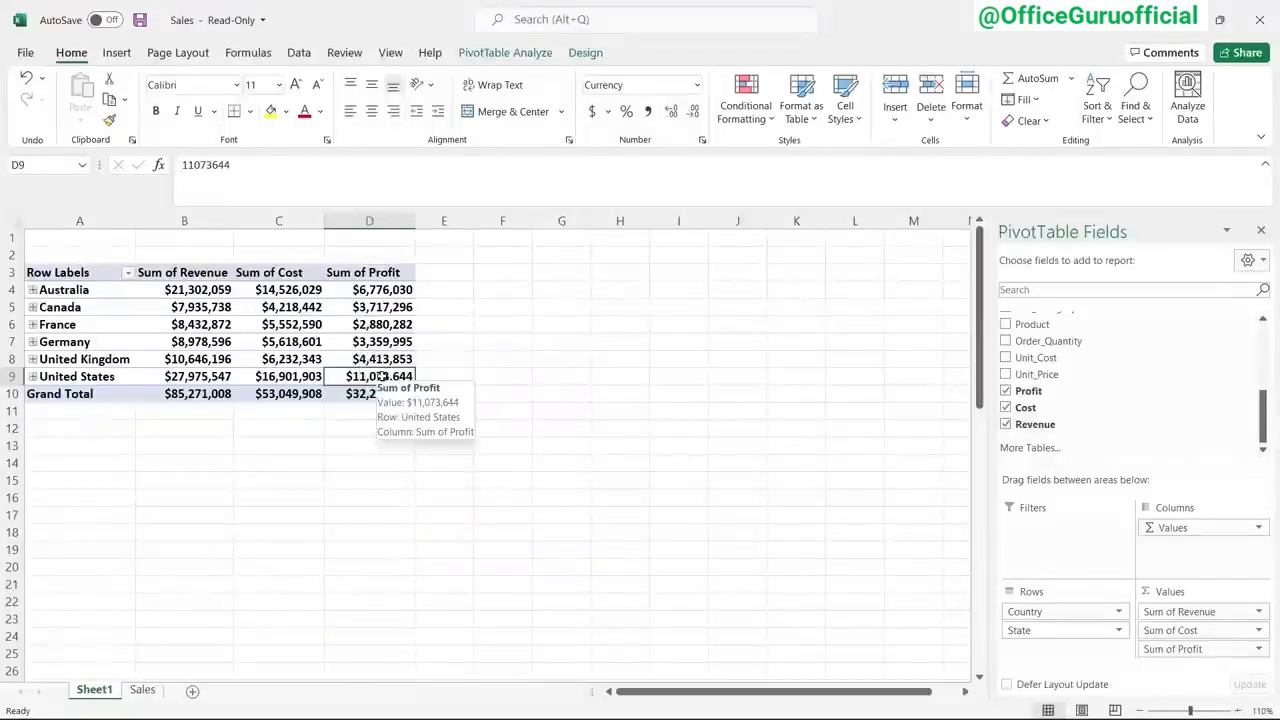
- Start a new calculated field for the PivotTable and name it CaculatedFieldDemo
{"action": "left_click", "coordinate": [507, 53]}
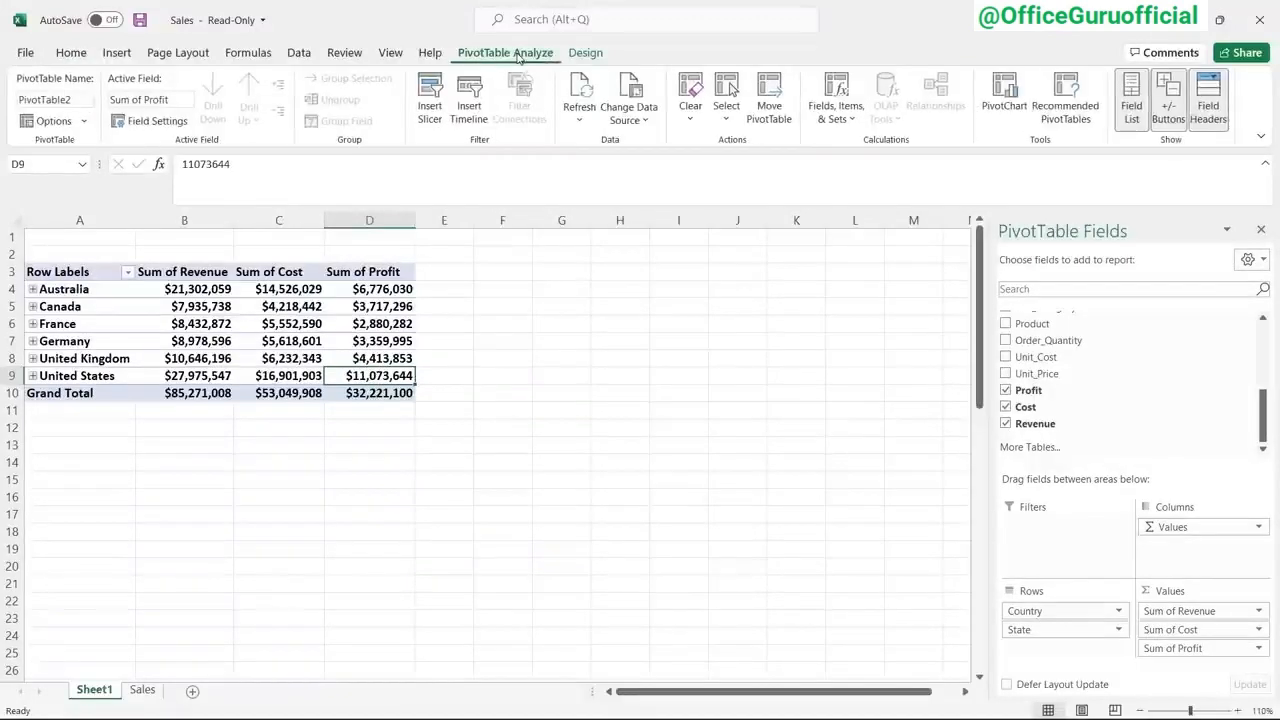
{"action": "left_click", "coordinate": [838, 90]}
{"action": "left_click", "coordinate": [852, 147]}
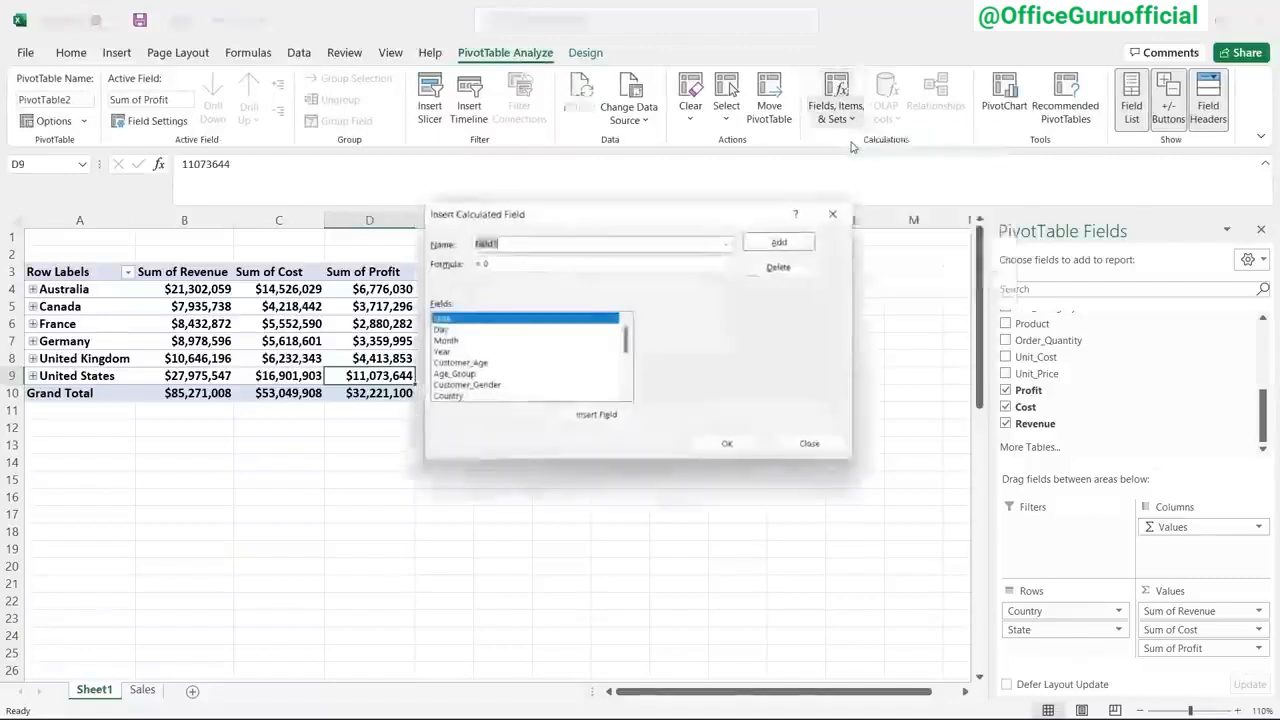
{"action": "left_click_drag", "start_coordinate": [687, 210], "coordinate": [891, 169]}
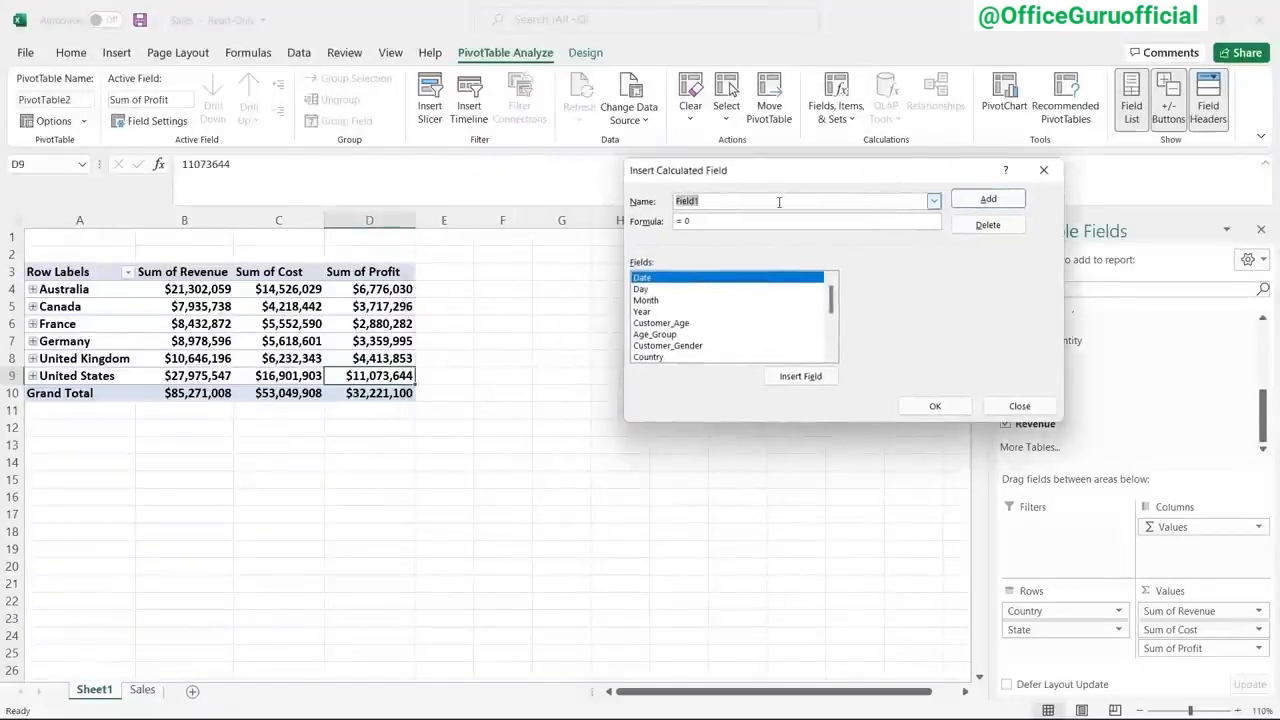
{"action": "type", "text": "De"}
{"action": "key", "text": "BackSpace"}
{"action": "key", "text": "BackSpace"}
{"action": "type", "text": "Caculated"}
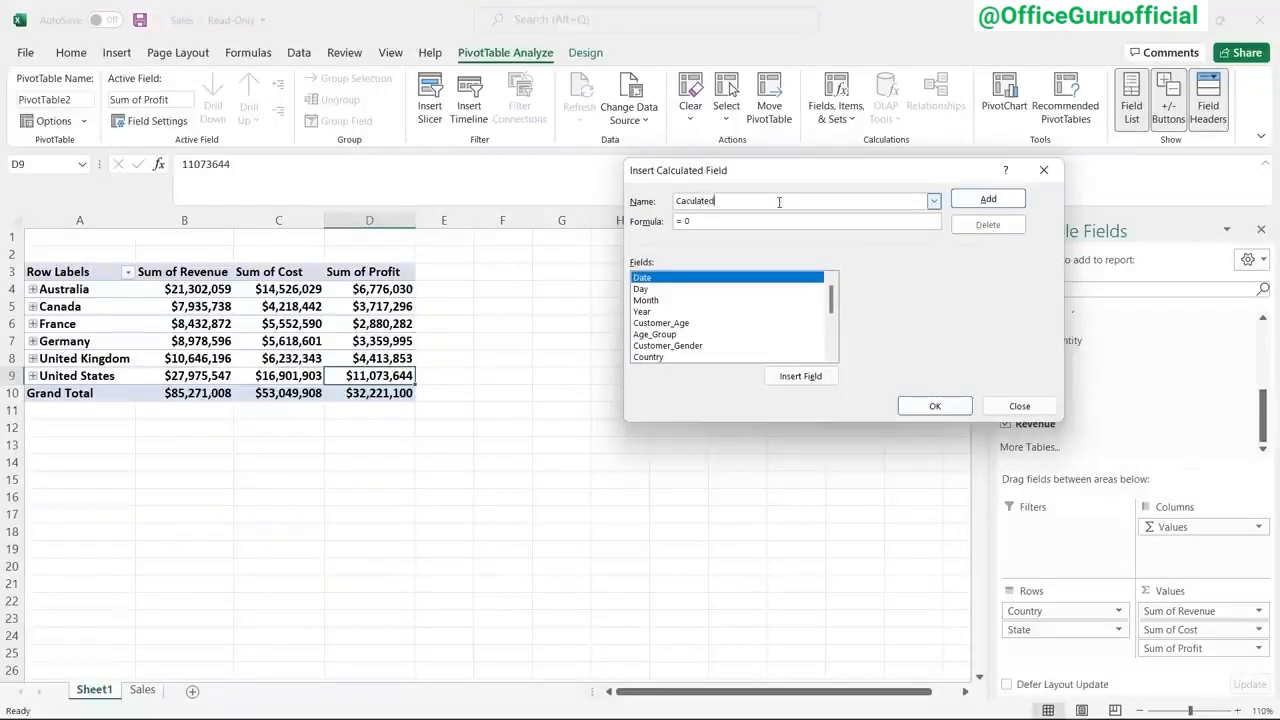
{"action": "type", "text": "FieldDemo"}
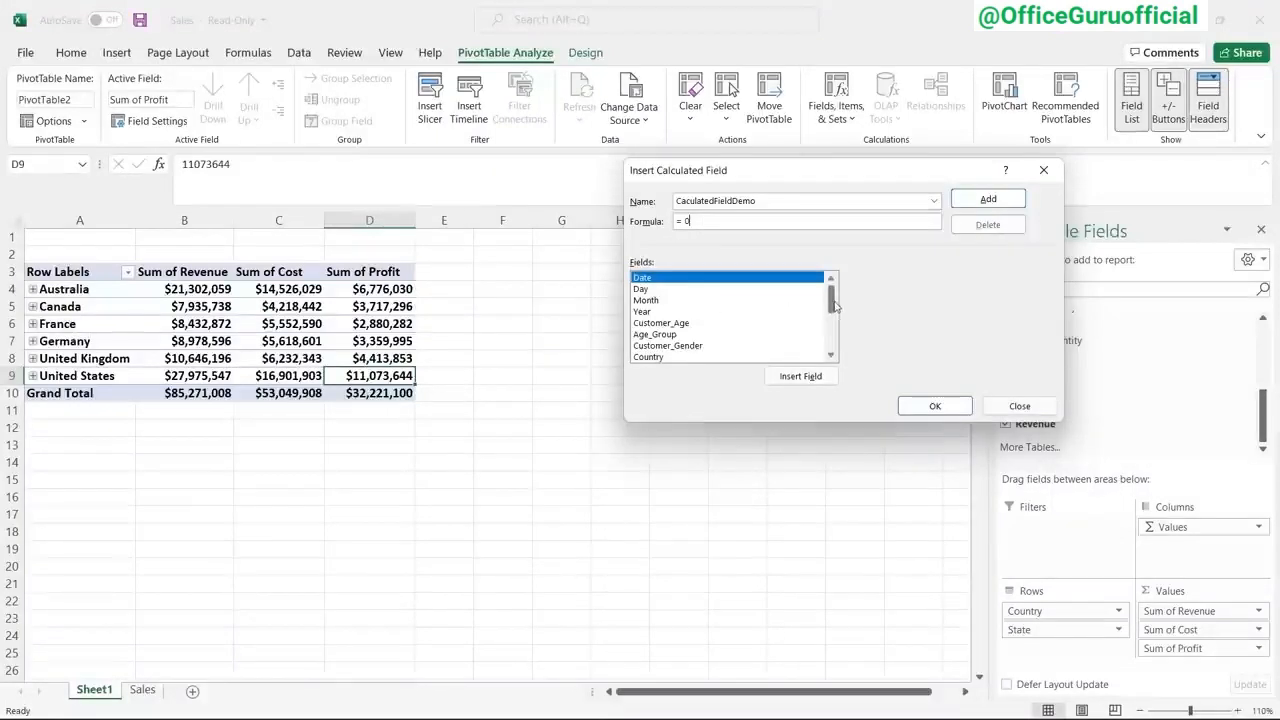
- Replace the default 0 in the calculated field's formula with an opening parenthesis followed by the Revenue field
{"action": "scroll", "coordinate": [834, 305], "scroll_direction": "down", "scroll_amount": 4}
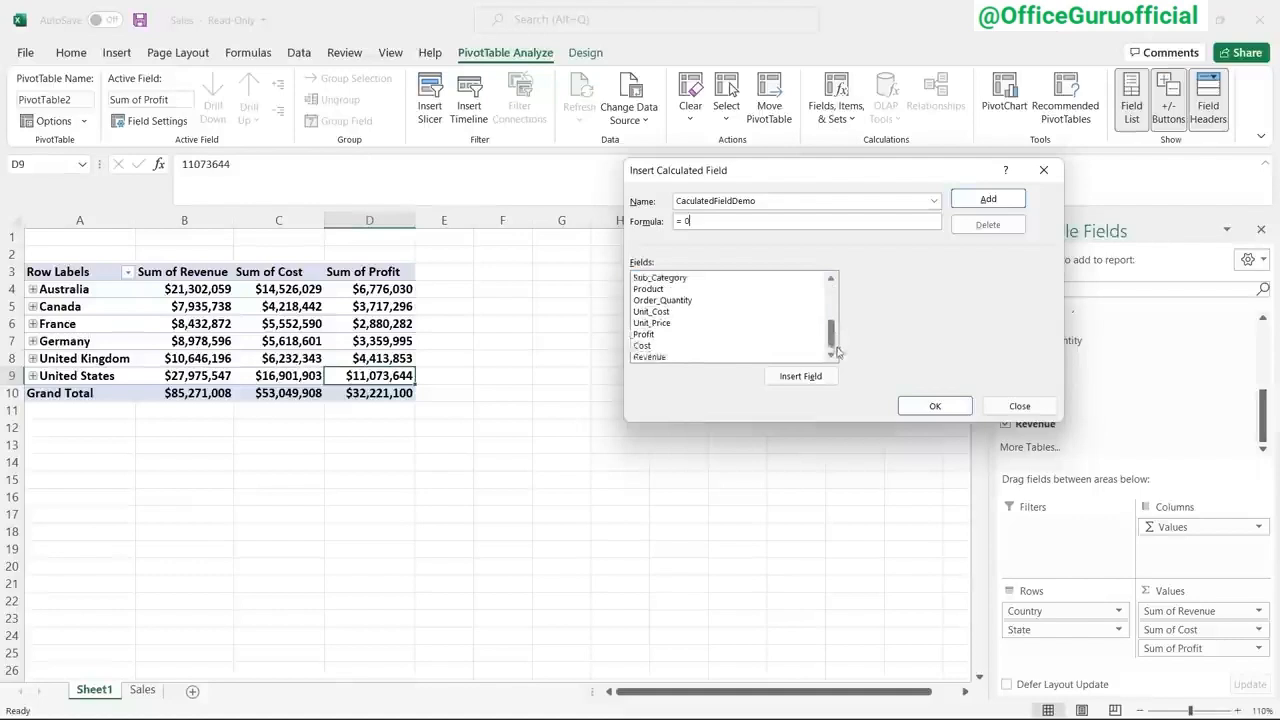
{"action": "left_click", "coordinate": [679, 356]}
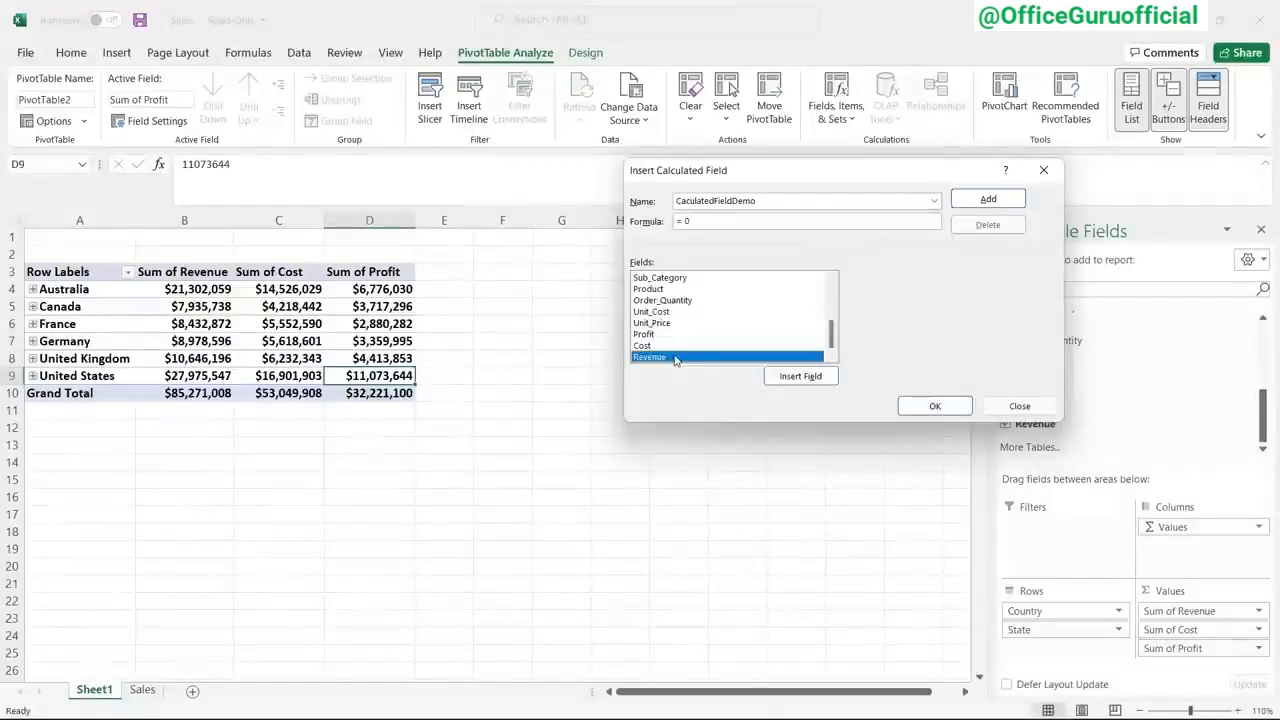
{"action": "left_click", "coordinate": [792, 377]}
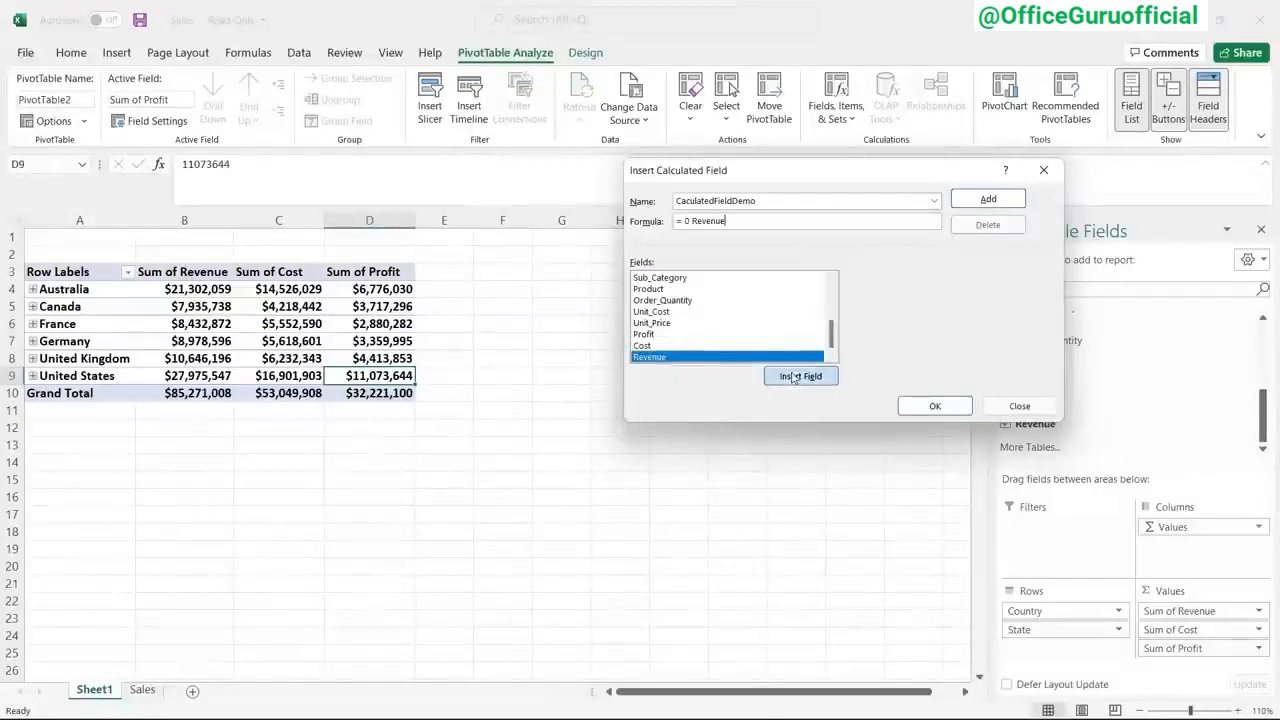
{"action": "left_click", "coordinate": [694, 221]}
{"action": "key", "text": "BackSpace"}
{"action": "key", "text": "BackSpace"}
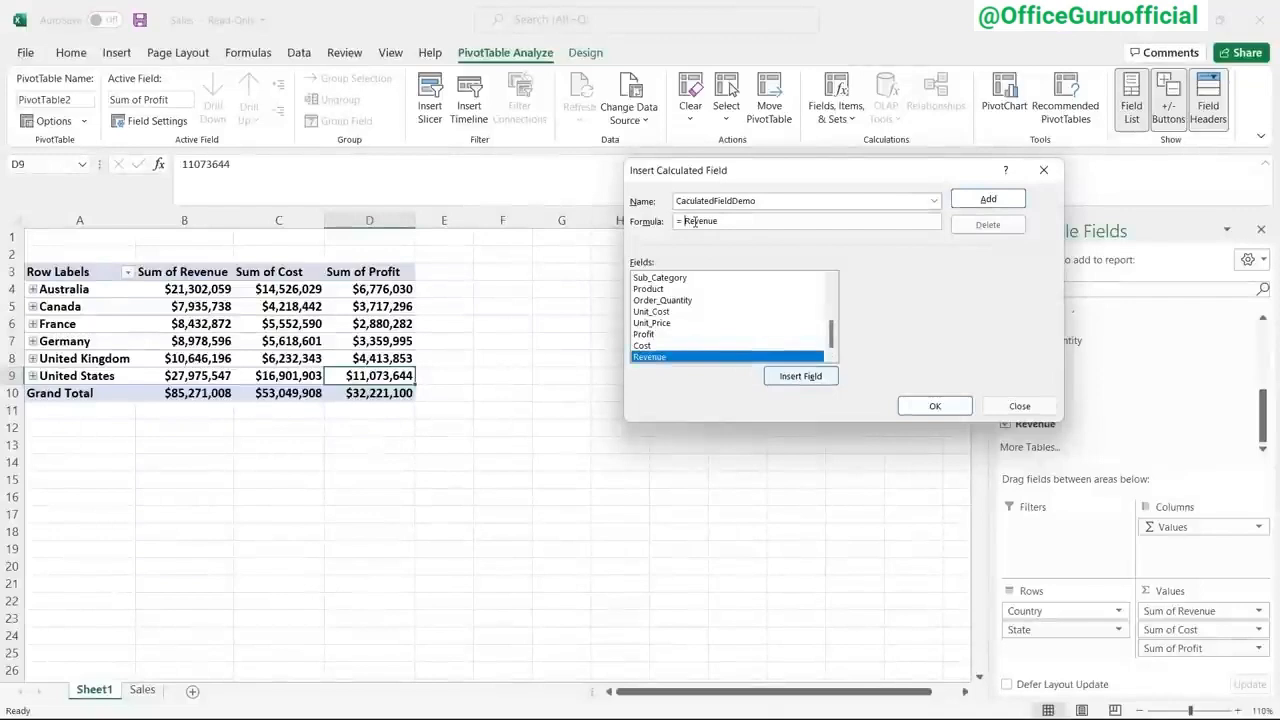
{"action": "key", "text": "BackSpace"}
{"action": "type", "text": "(Revenue"}
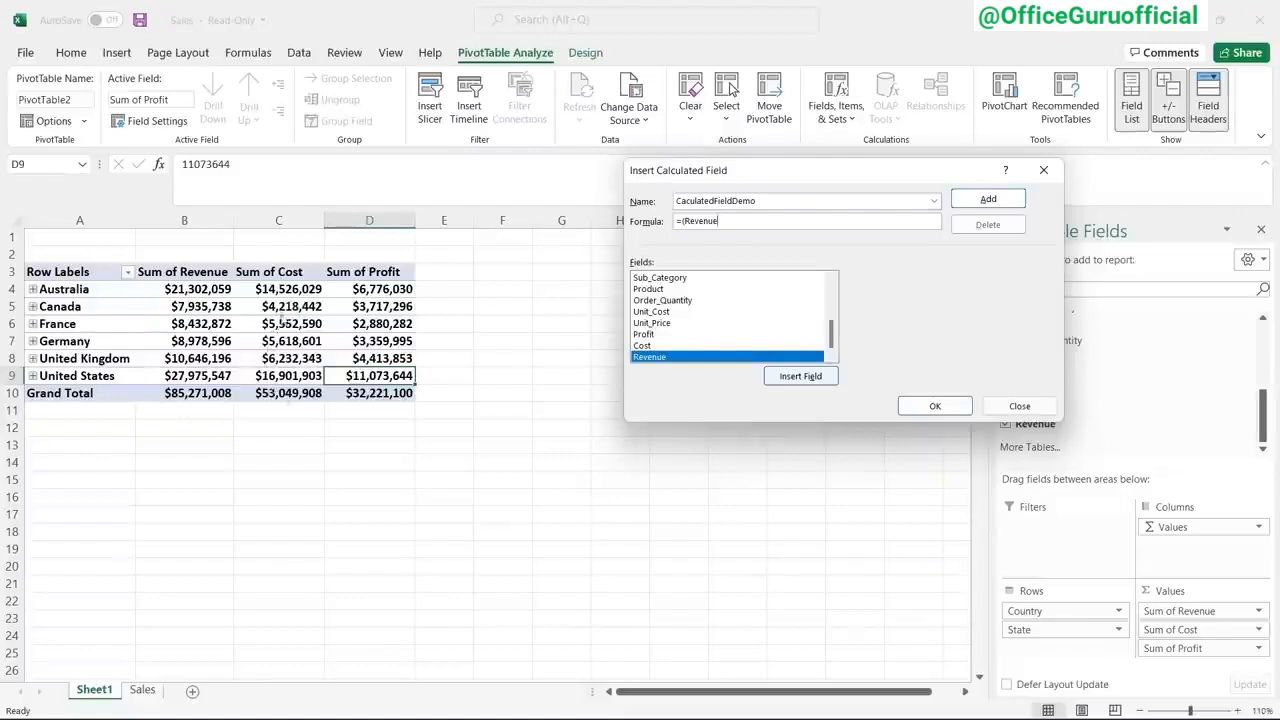
- Subtract the Cost field from Revenue in the formula and create the calculated field
{"action": "type", "text": "-"}
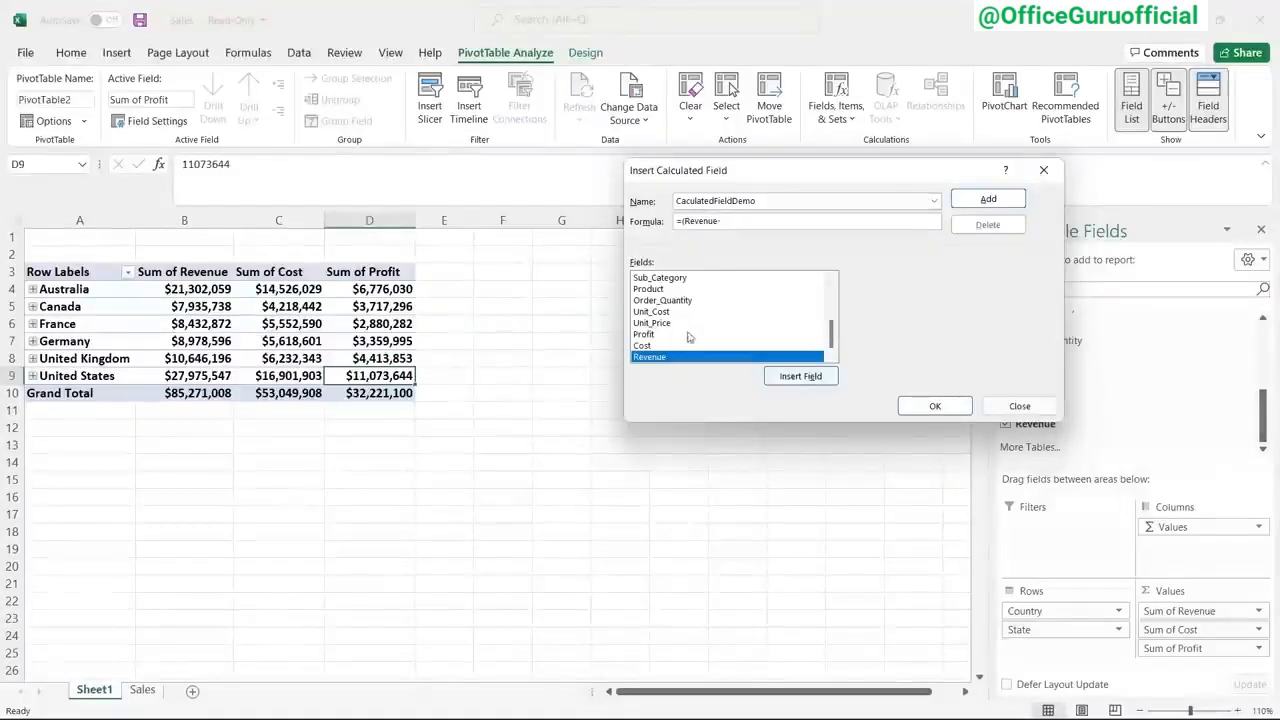
{"action": "left_click", "coordinate": [680, 346]}
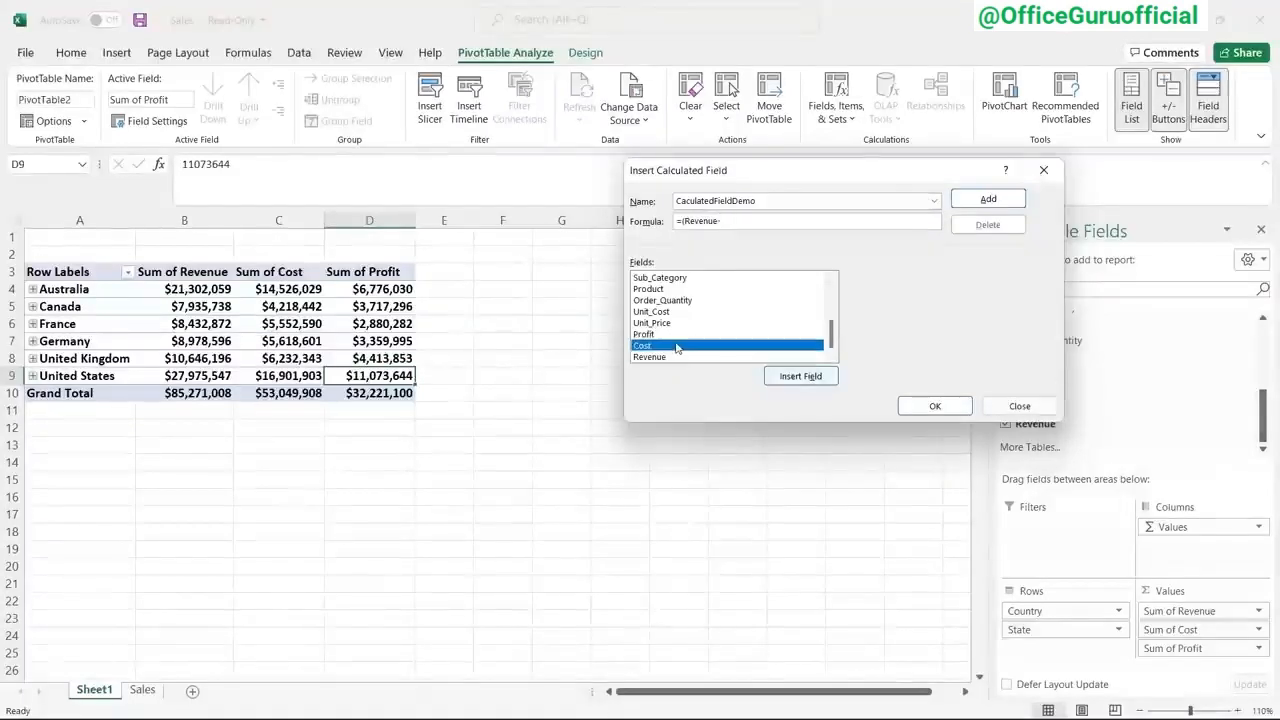
{"action": "left_click", "coordinate": [805, 379]}
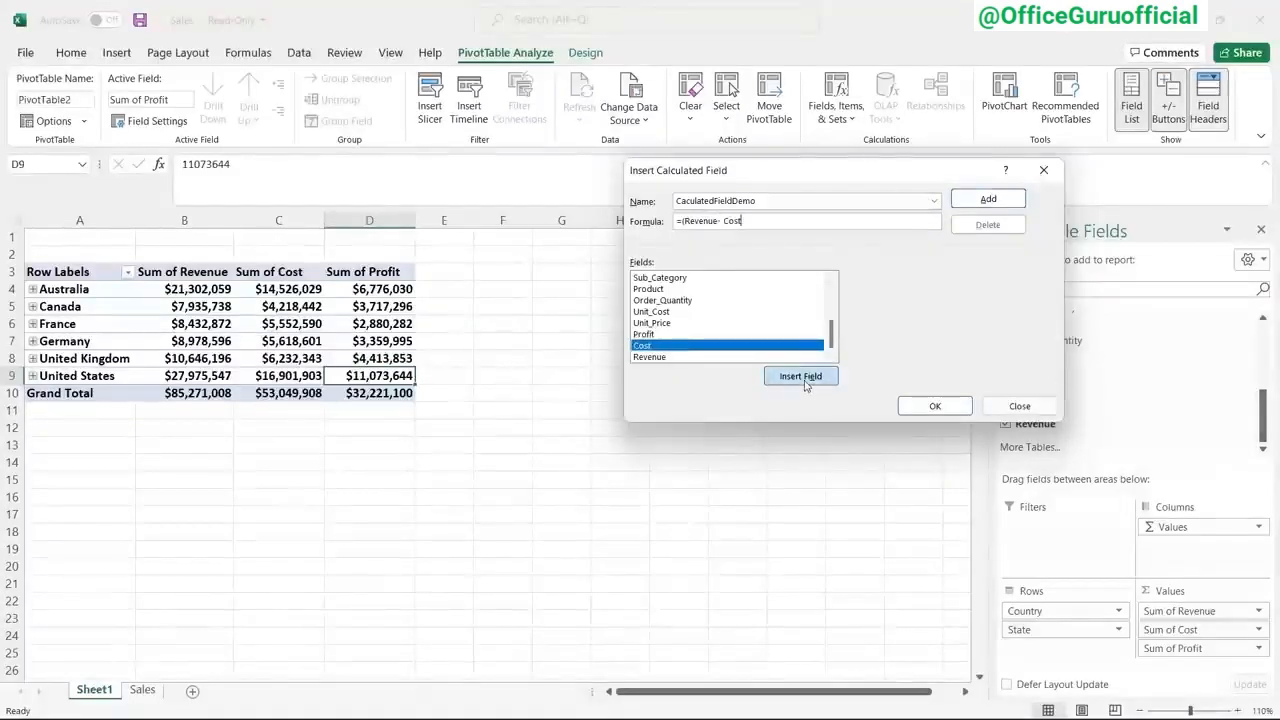
{"action": "left_click", "coordinate": [925, 408]}
- Compare the calculated field with Sum of Profit for the grand total, United States and United Kingdom
{"action": "left_click", "coordinate": [469, 393]}
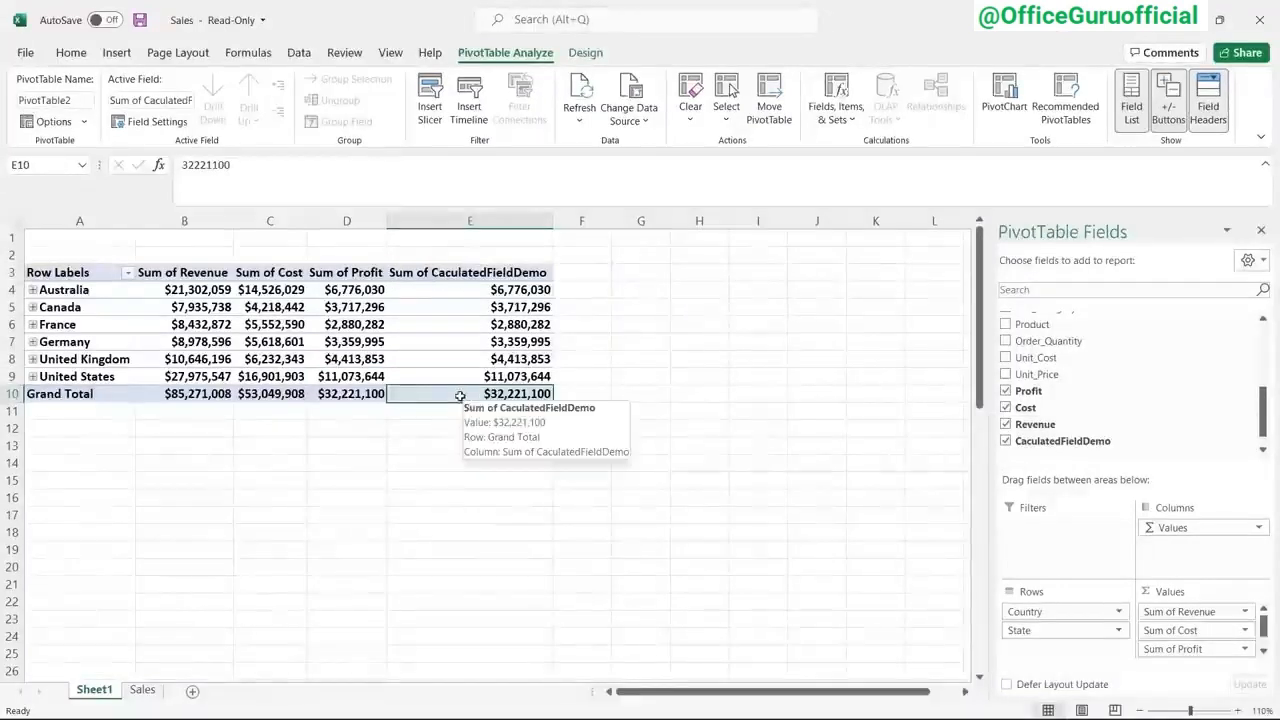
{"action": "left_click", "coordinate": [351, 397]}
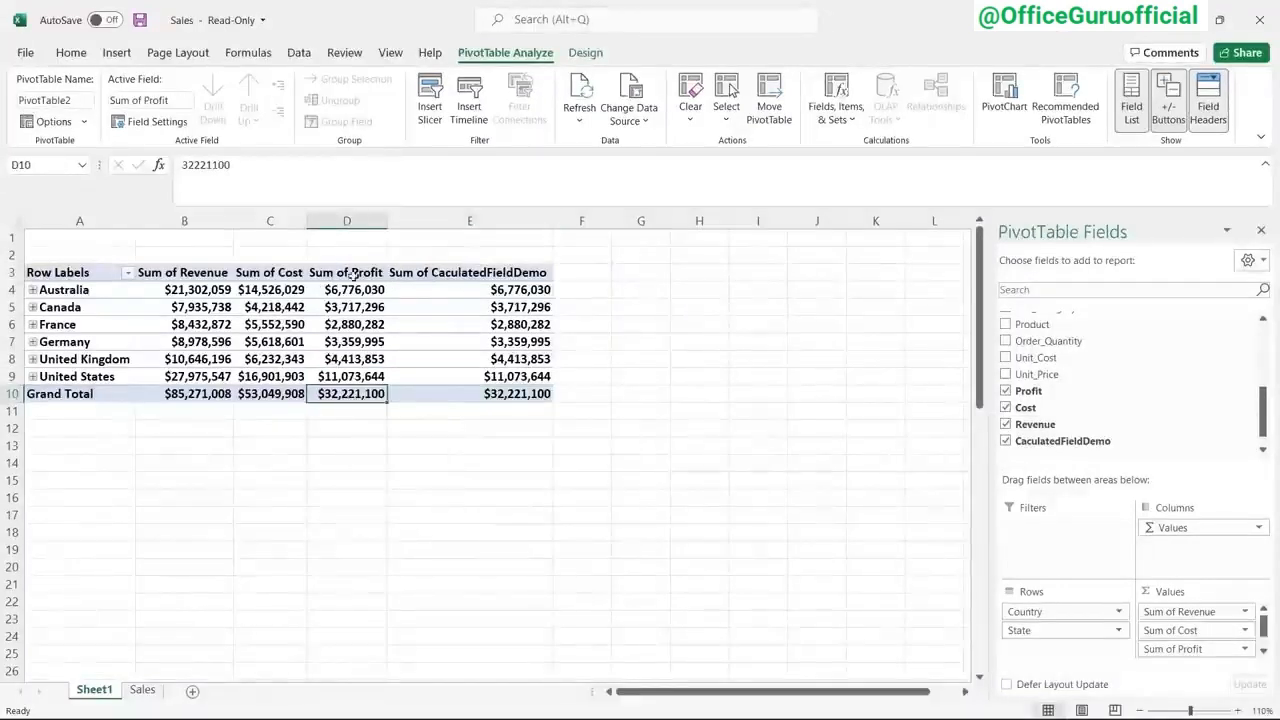
{"action": "left_click", "coordinate": [352, 376]}
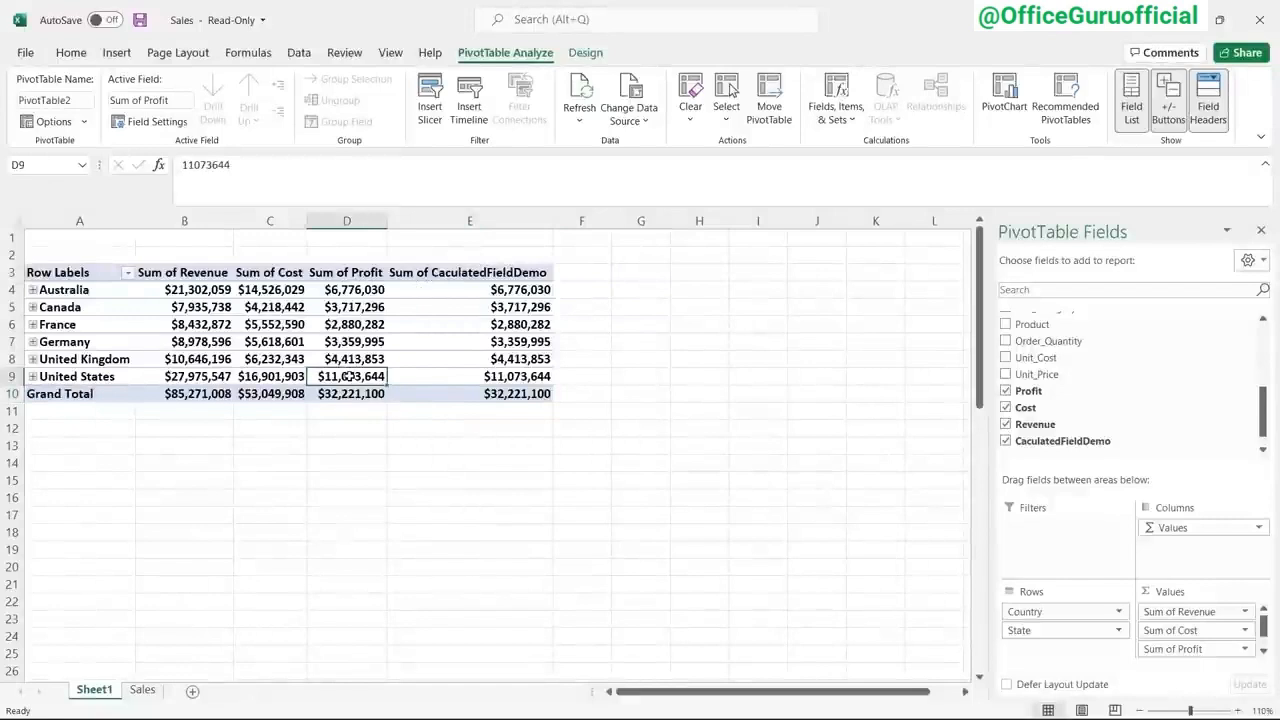
{"action": "left_click", "coordinate": [395, 377]}
{"action": "left_click", "coordinate": [358, 358]}
{"action": "left_click", "coordinate": [406, 362]}
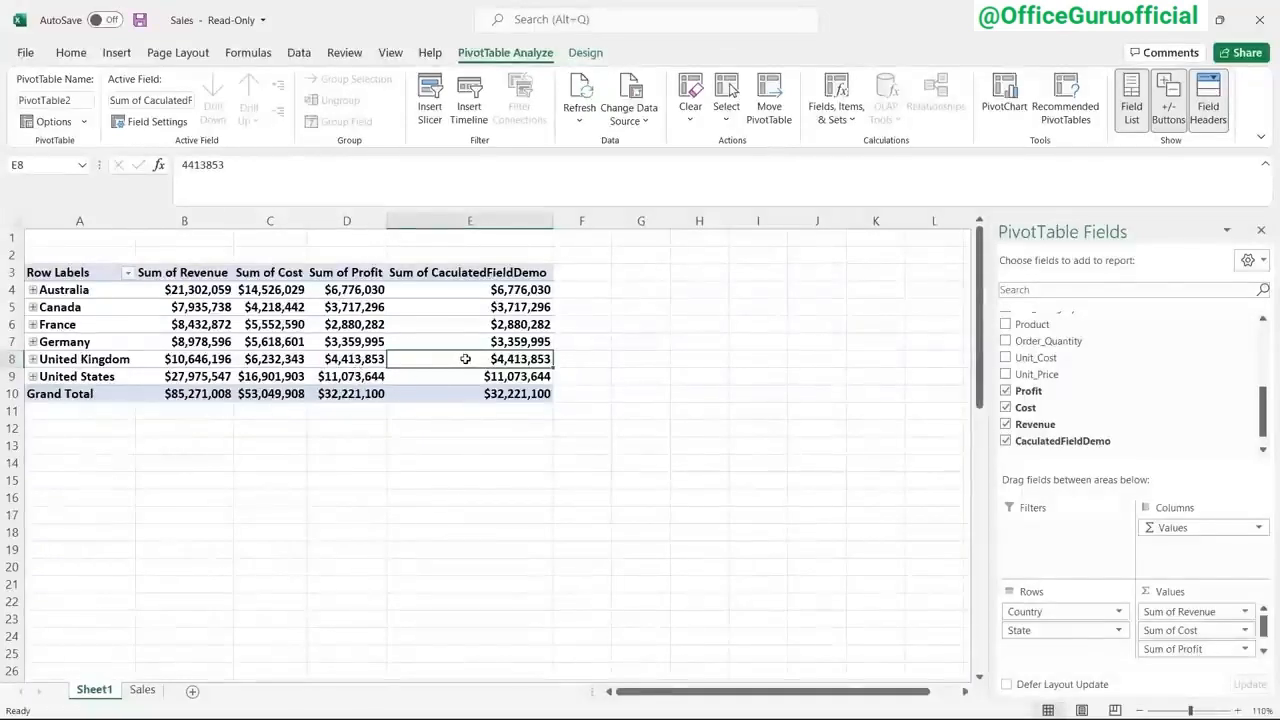
{"action": "mouse_move", "coordinate": [465, 341]}
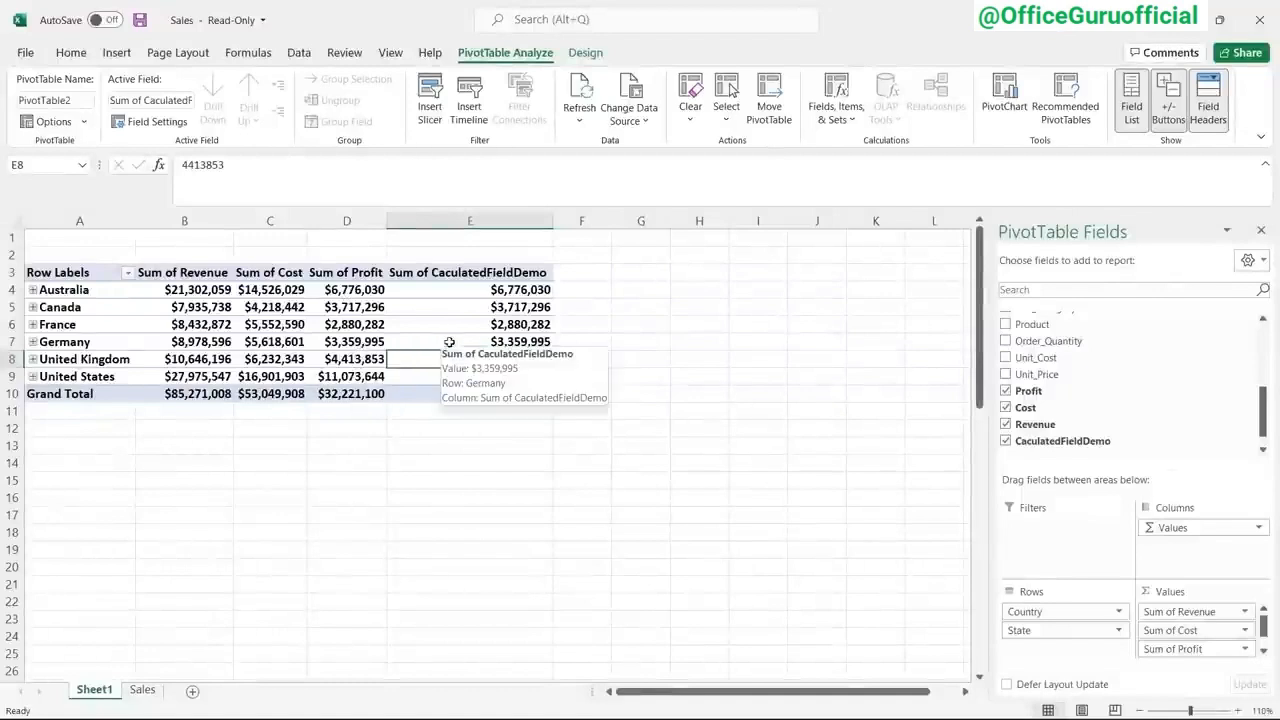
{"action": "left_click", "coordinate": [470, 221]}
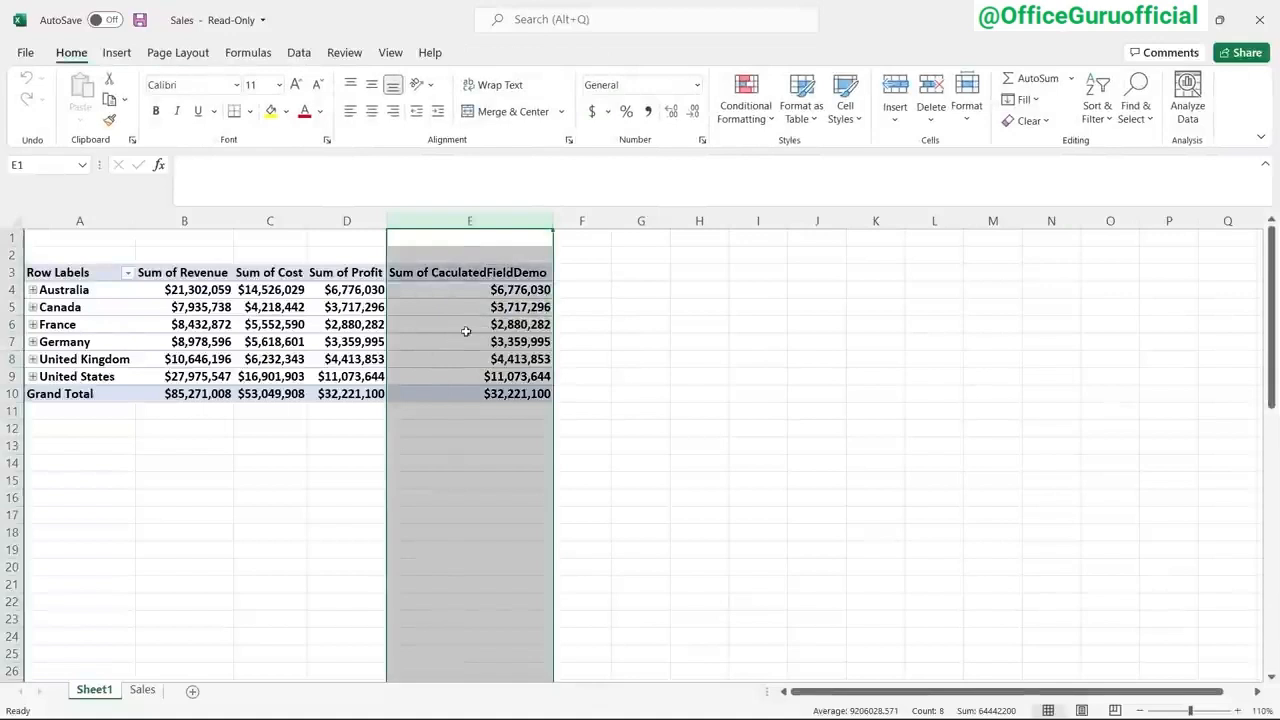
{"action": "mouse_move", "coordinate": [466, 331]}
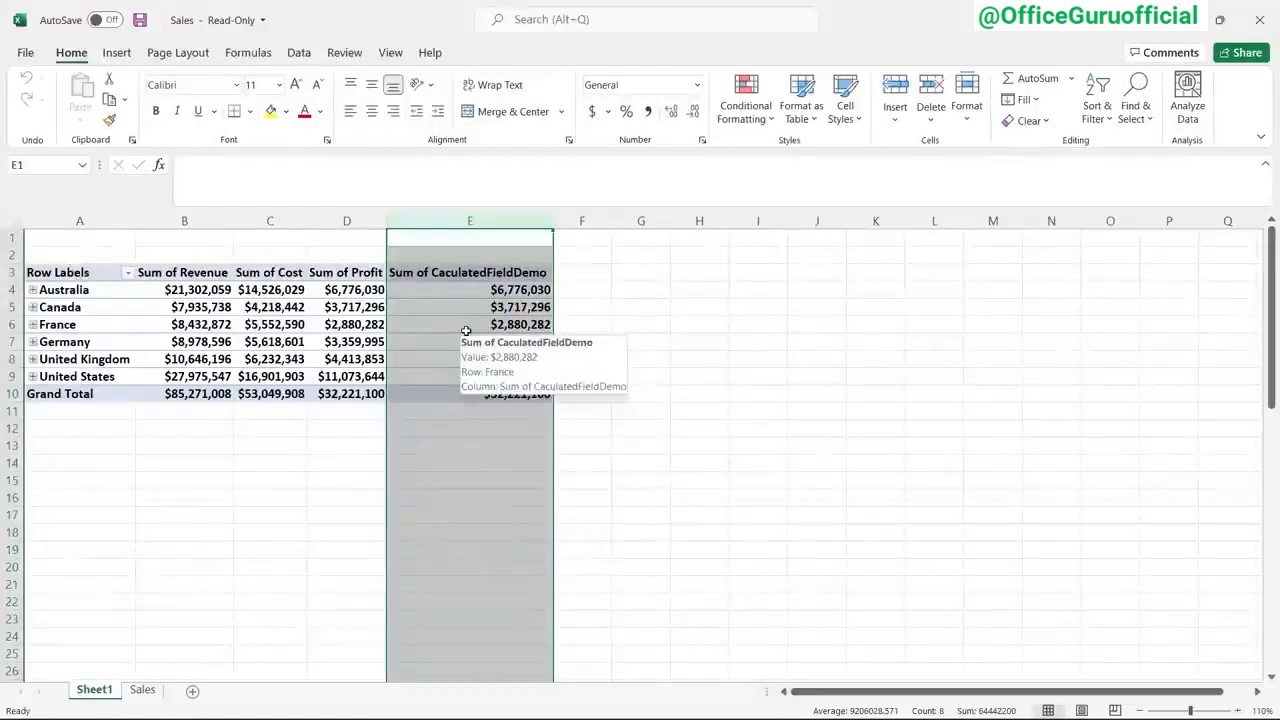
{"action": "right_click", "coordinate": [466, 331]}
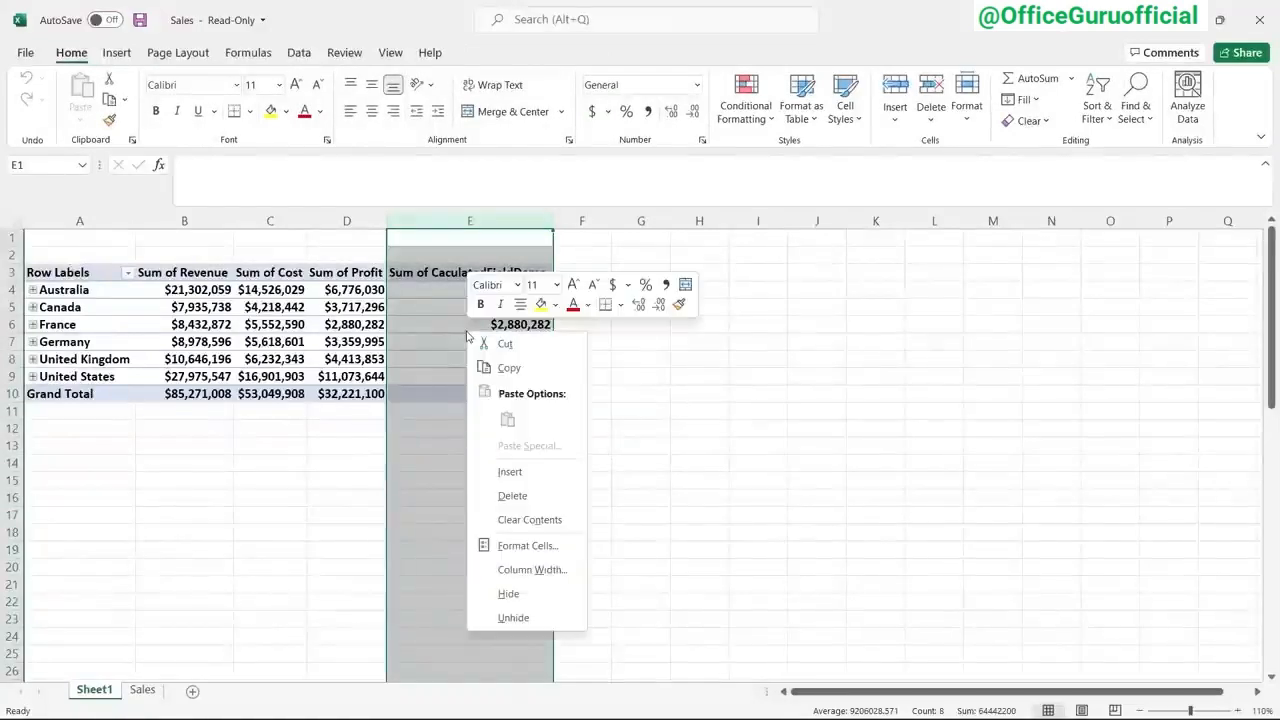
{"action": "left_click", "coordinate": [505, 344]}
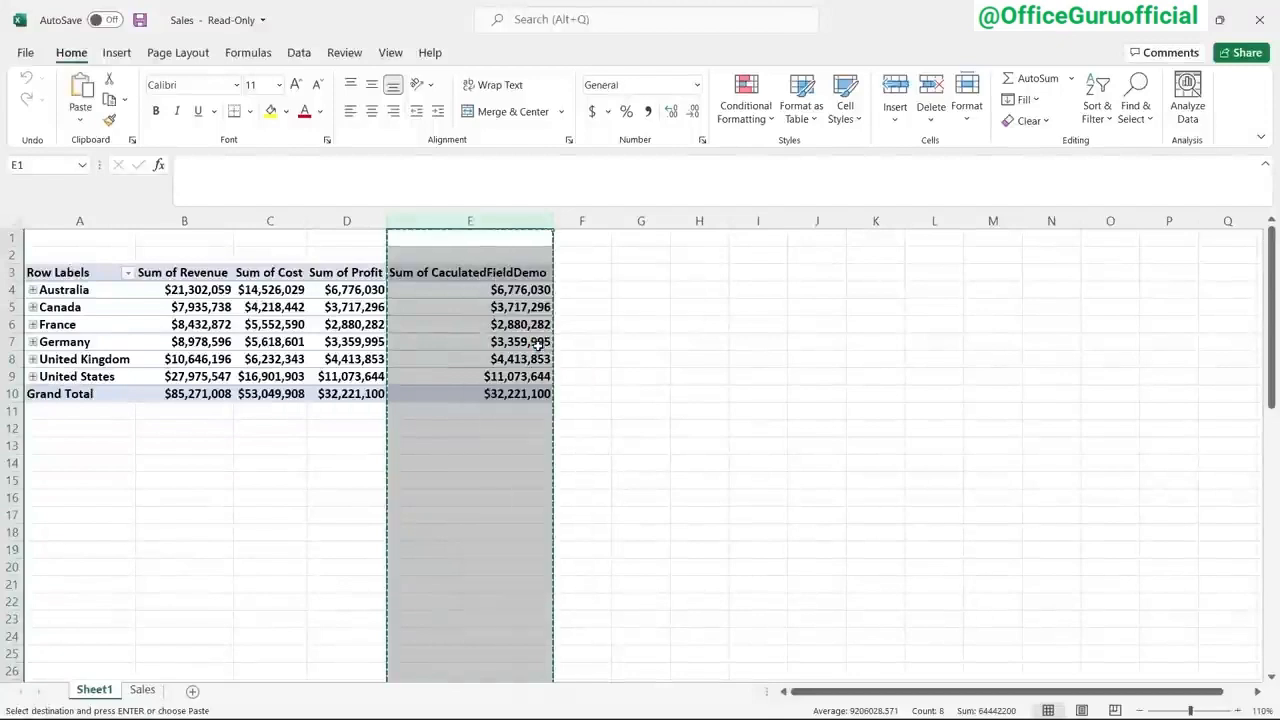
{"action": "left_click", "coordinate": [574, 340]}
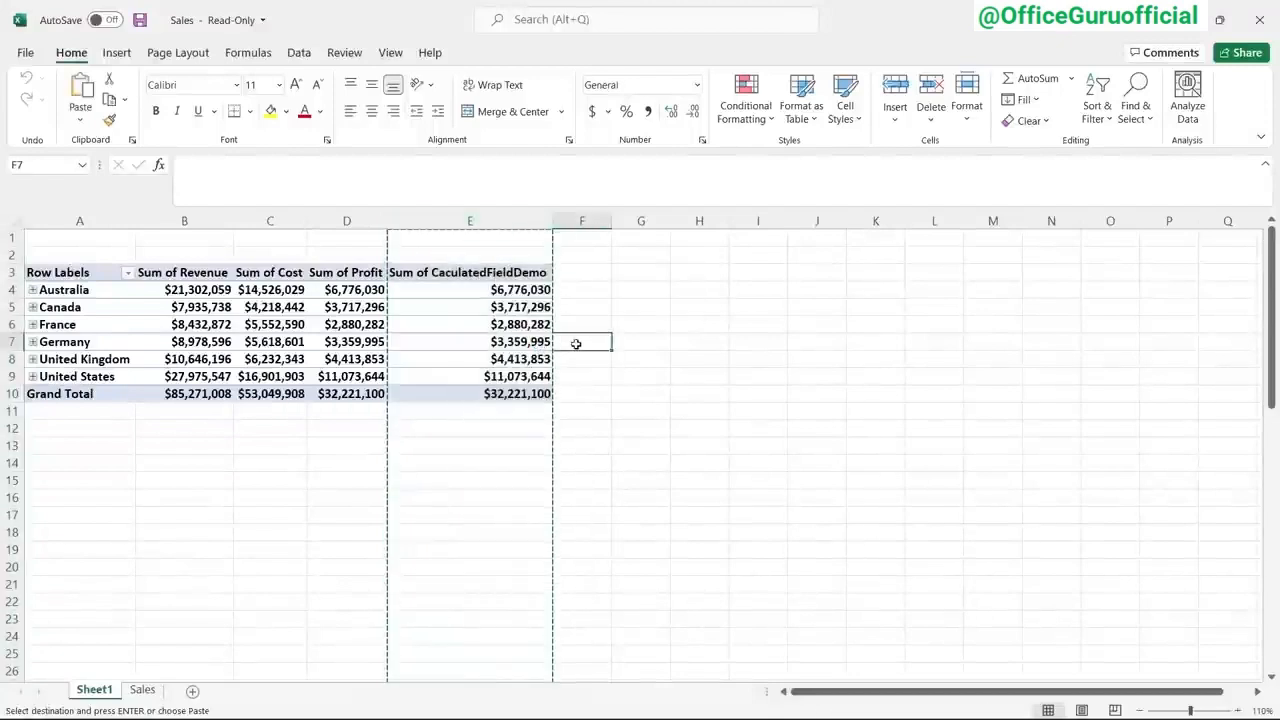
{"action": "left_click", "coordinate": [704, 220]}
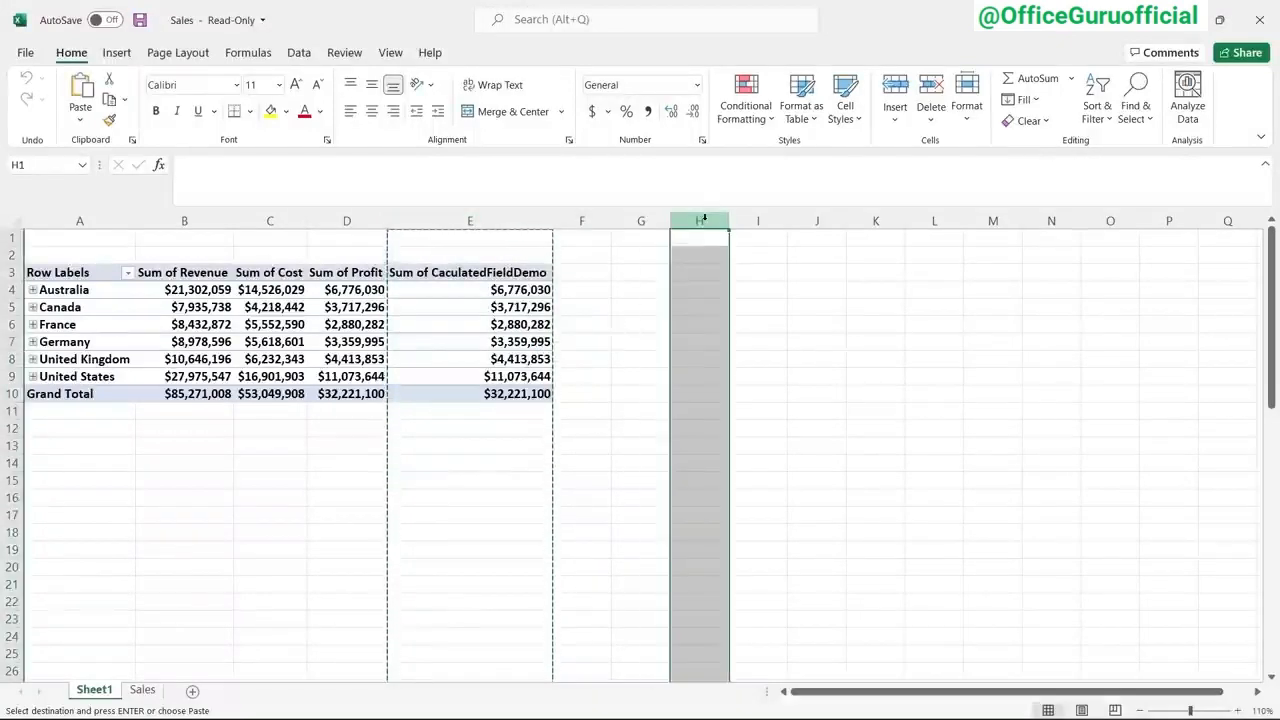
{"action": "left_click", "coordinate": [640, 271]}
- Take CaculatedFieldDemo out of the PivotTable and add it back to the Values area
{"action": "left_click", "coordinate": [487, 340]}
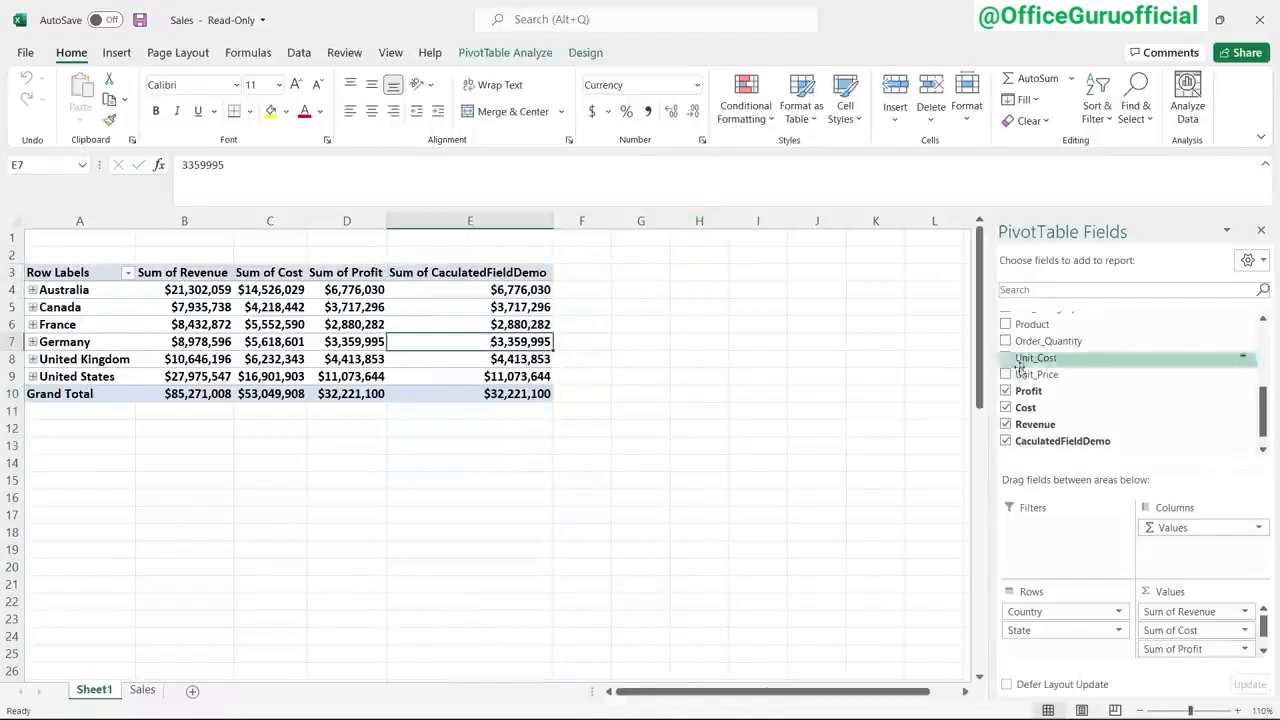
{"action": "scroll", "coordinate": [1100, 405], "scroll_direction": "down", "scroll_amount": 1}
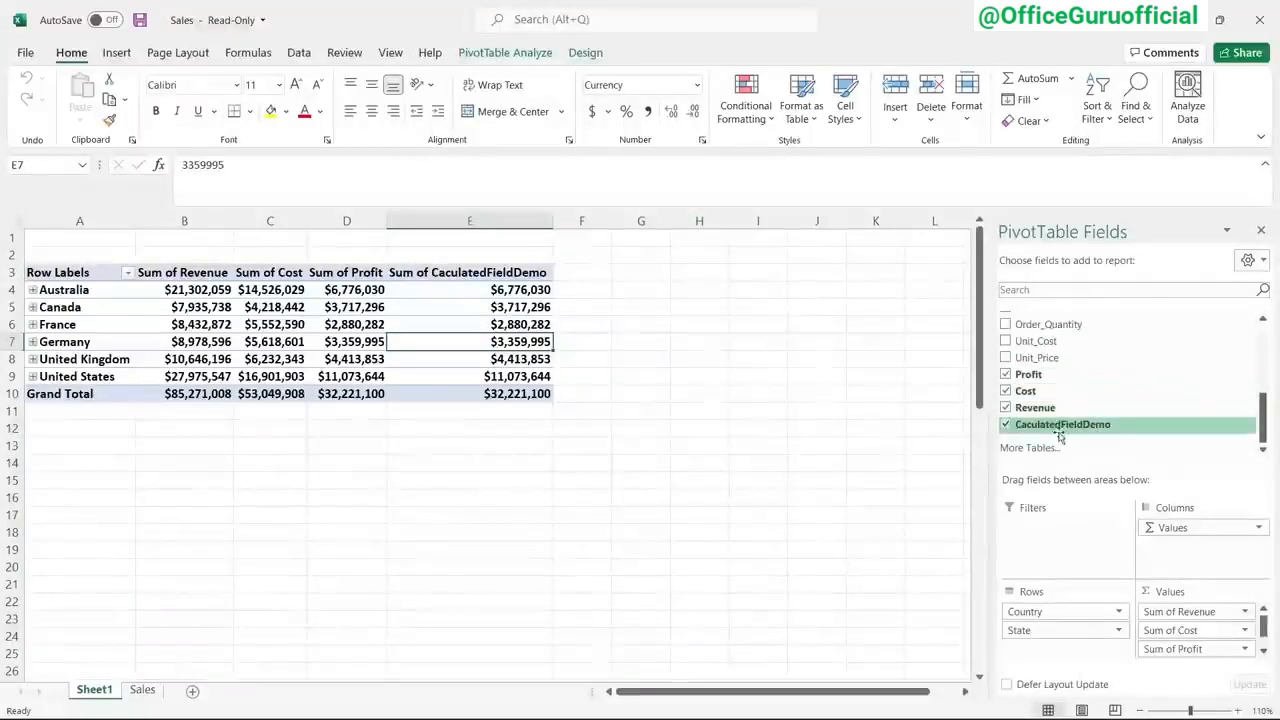
{"action": "left_click", "coordinate": [1005, 425]}
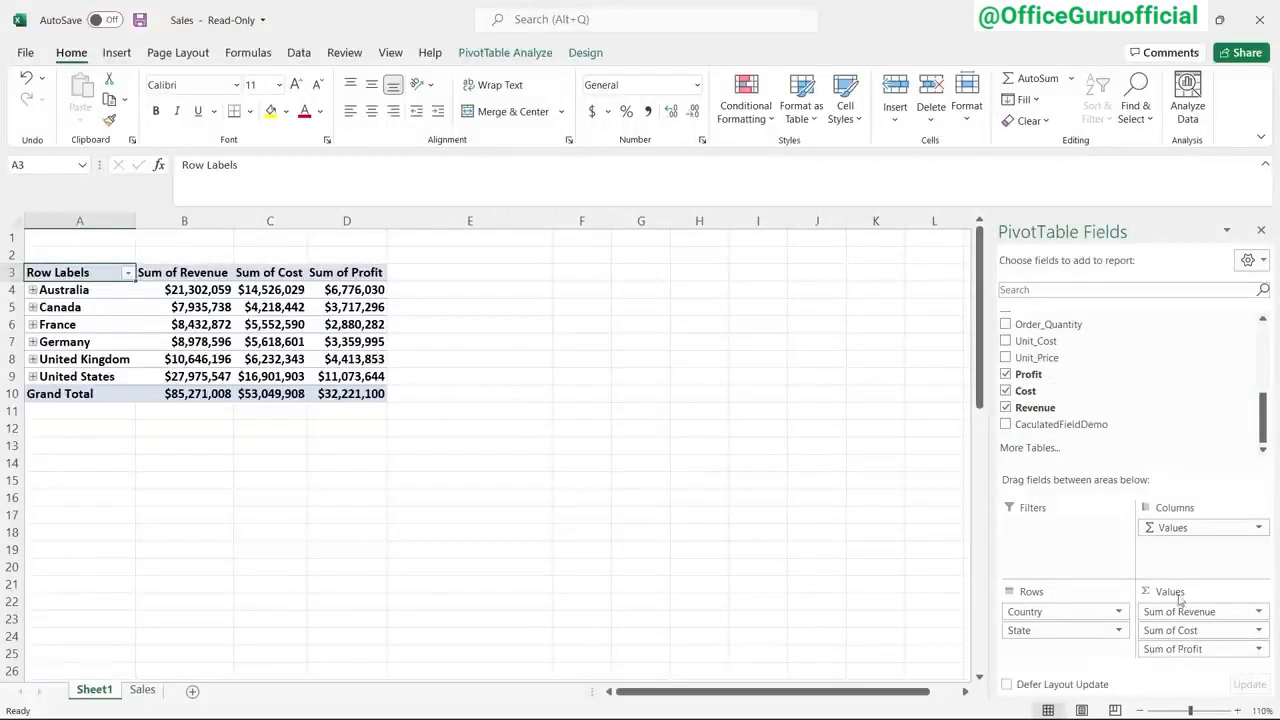
{"action": "left_click_drag", "start_coordinate": [1100, 435], "coordinate": [1200, 665]}
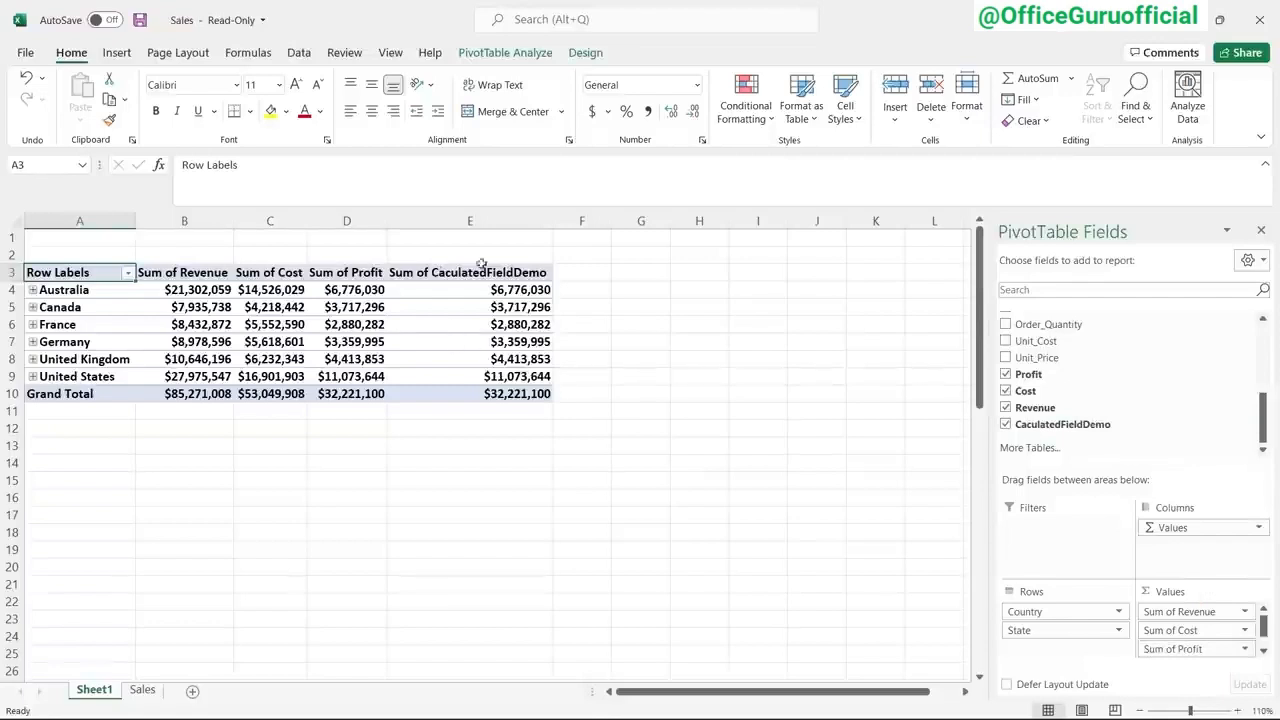
{"action": "mouse_move", "coordinate": [499, 375]}
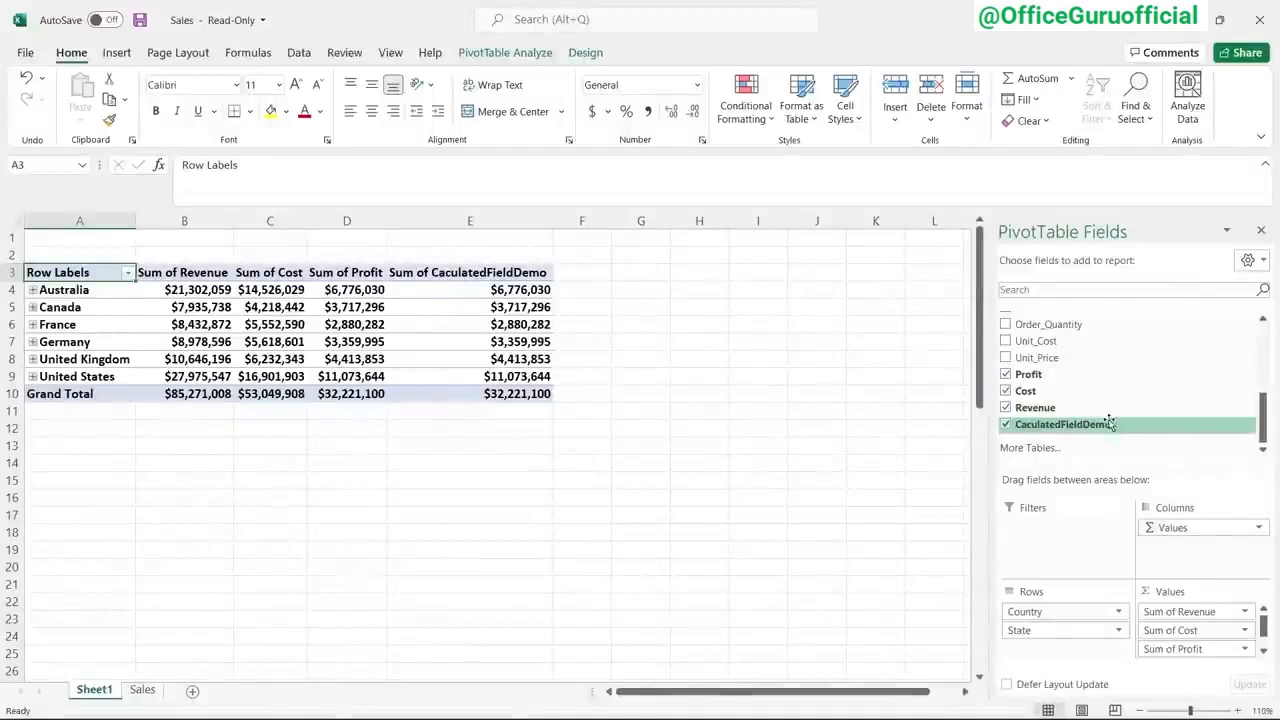
- Remove the CaculatedFieldDemo field from the PivotTable's values and select the Sum of Profit grand total
{"action": "left_click", "coordinate": [1006, 425]}
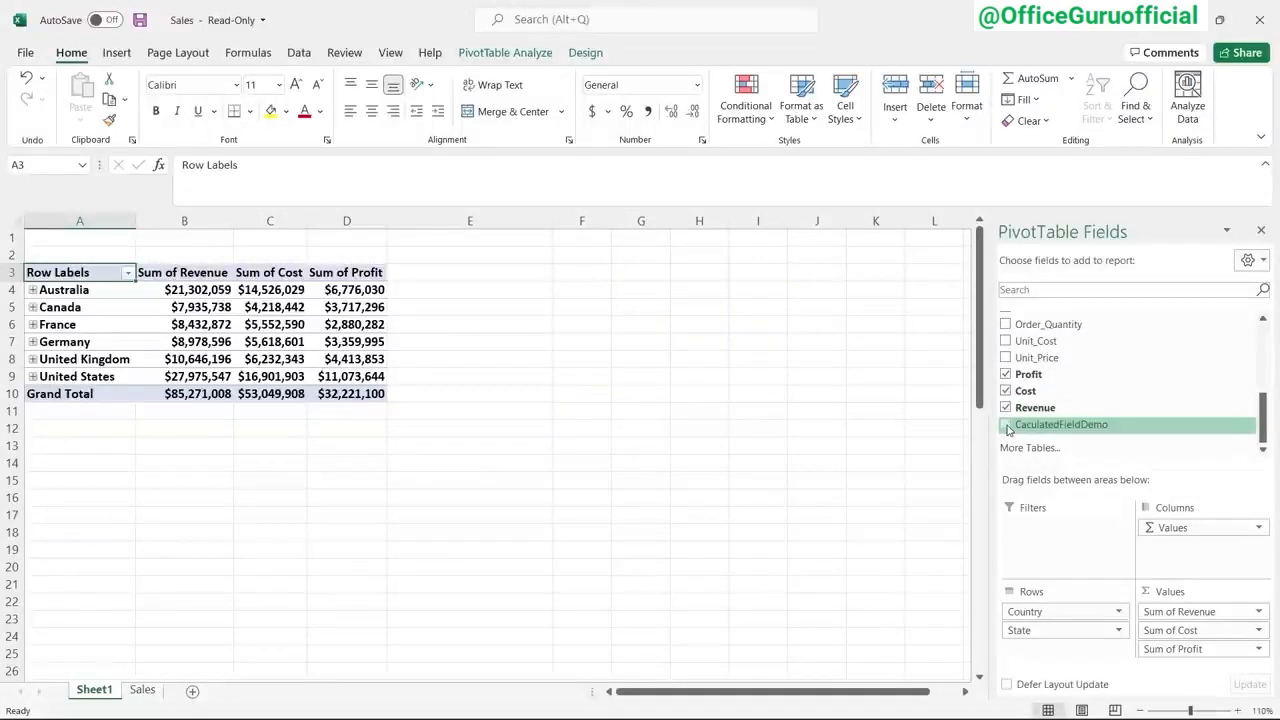
{"action": "left_click", "coordinate": [380, 394]}
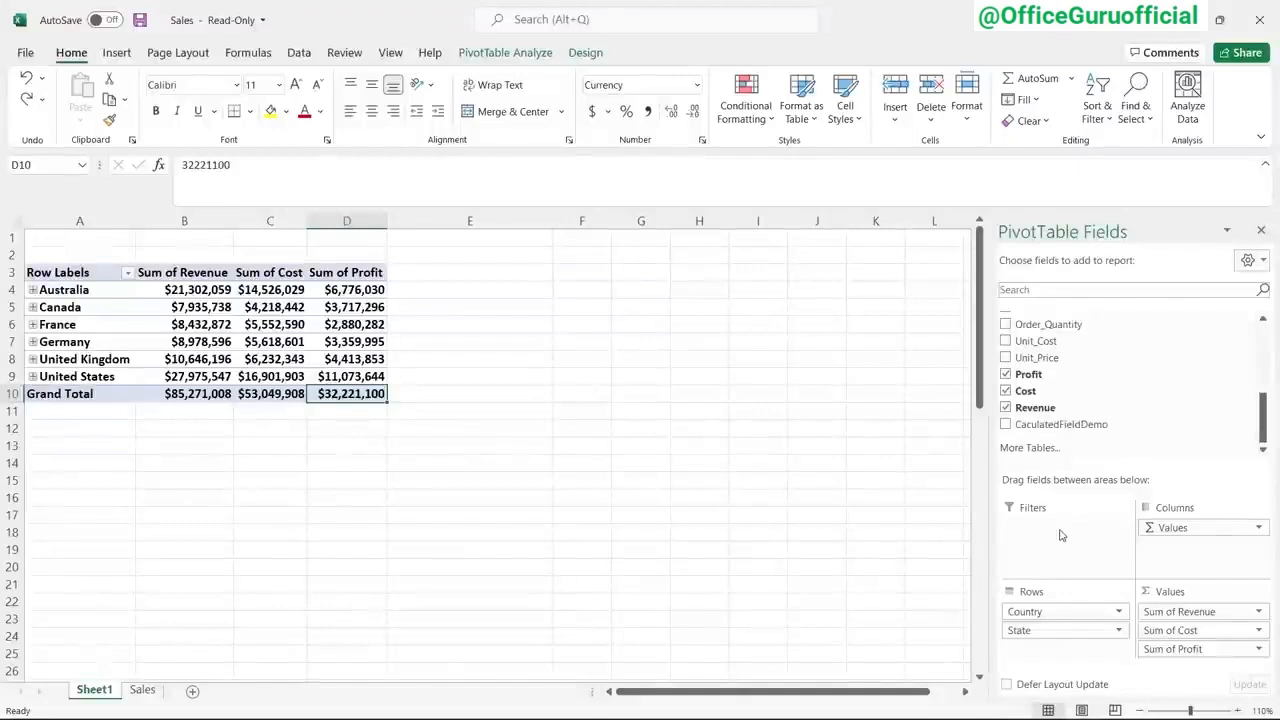
{"action": "scroll", "coordinate": [1133, 390], "scroll_direction": "up", "scroll_amount": 2}
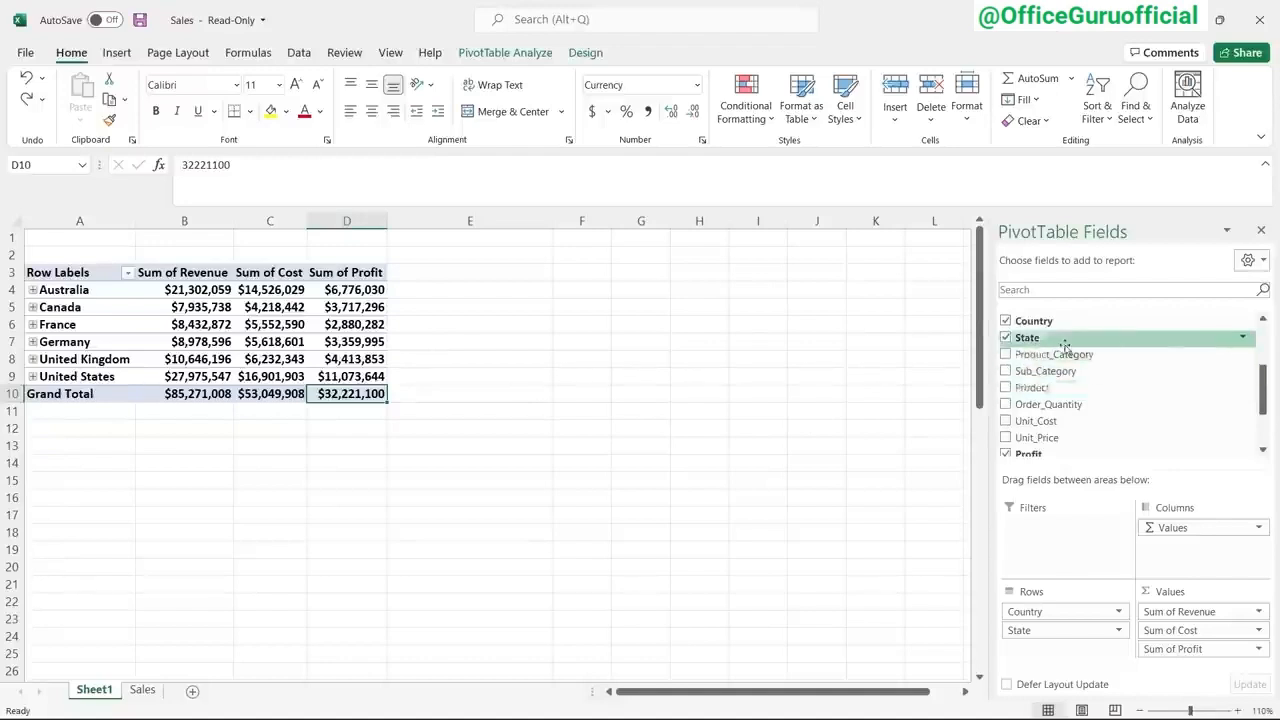
- Move the Country field to the report filter area and filter the PivotTable to Australia
{"action": "left_click_drag", "start_coordinate": [1079, 328], "coordinate": [1072, 536]}
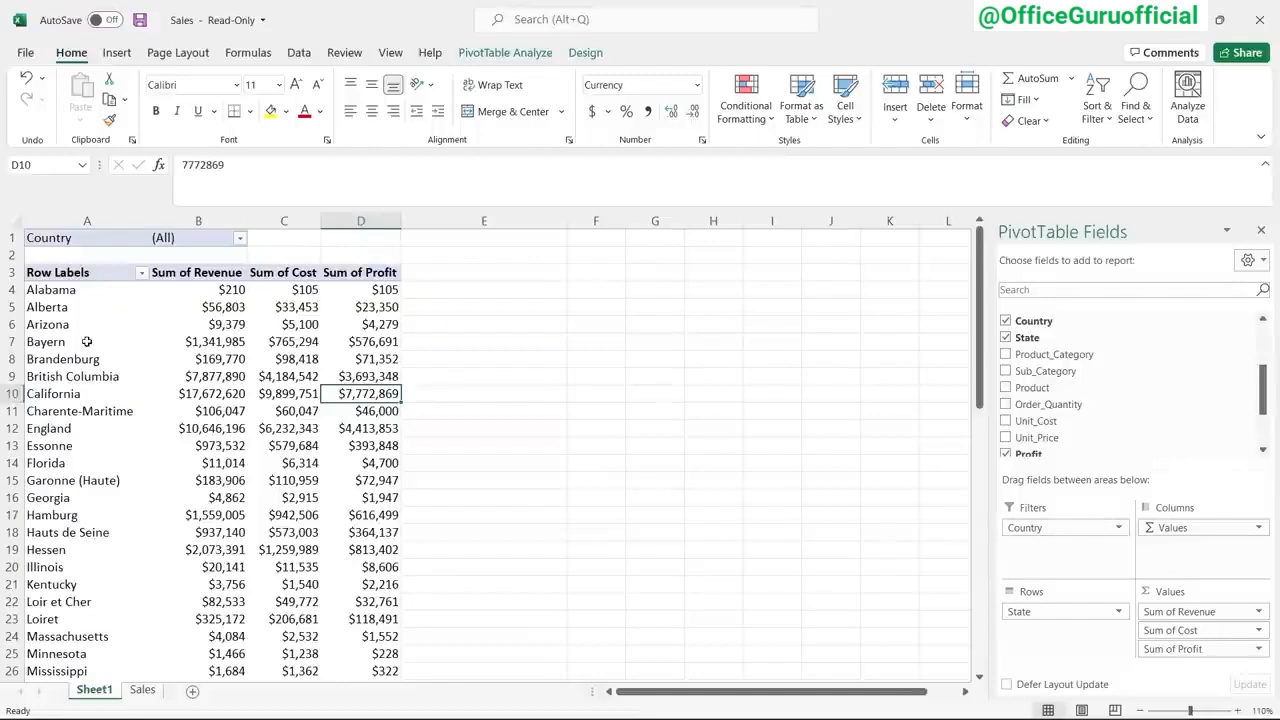
{"action": "left_click", "coordinate": [240, 238]}
{"action": "left_click", "coordinate": [100, 291]}
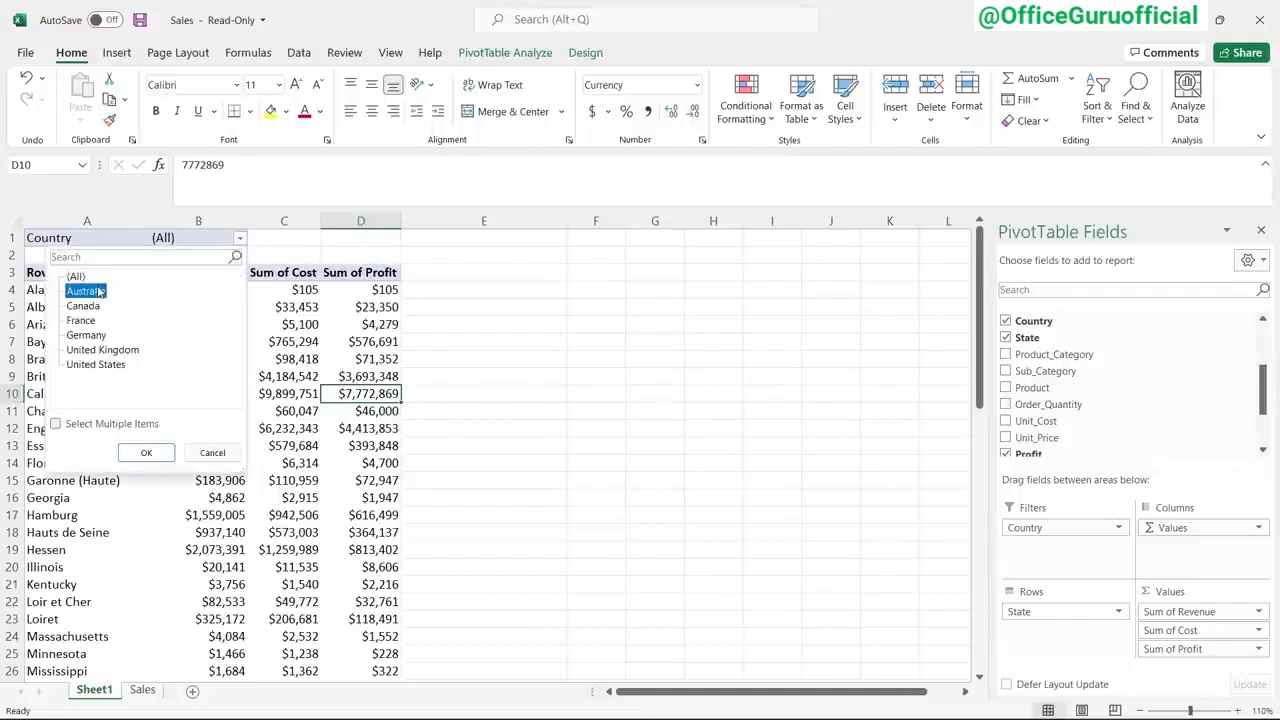
{"action": "left_click", "coordinate": [143, 452]}
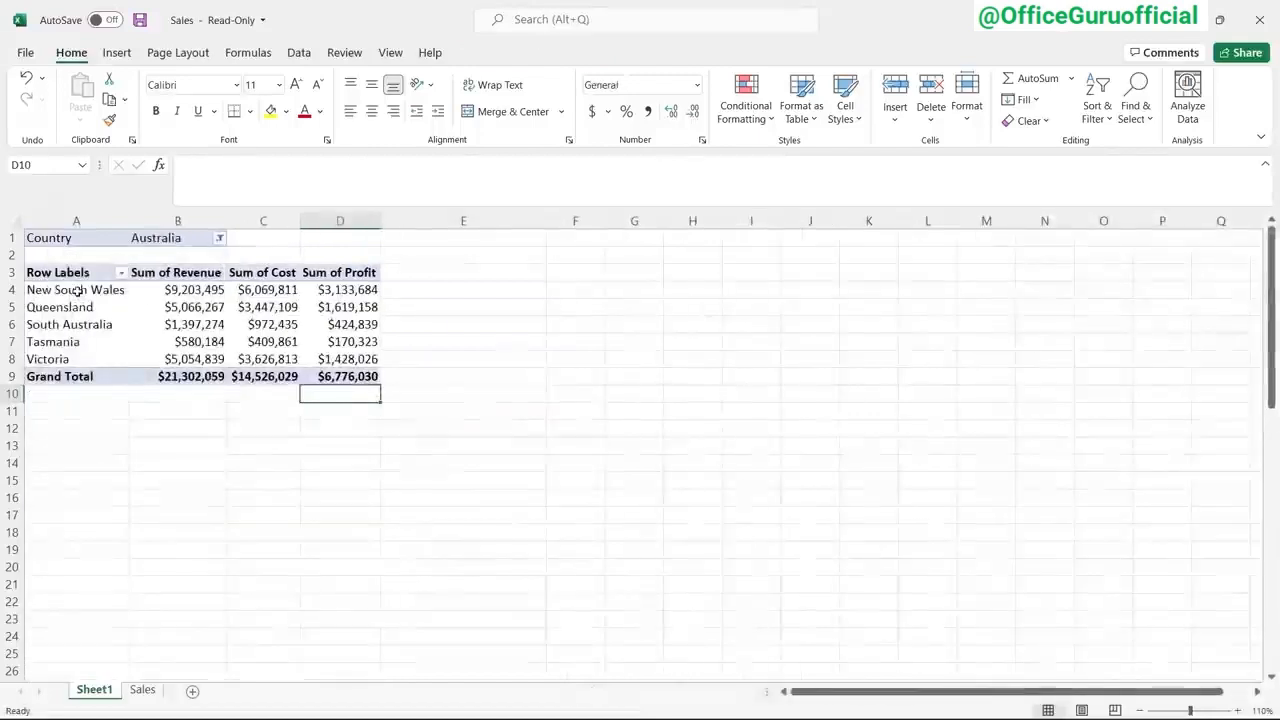
- Undo the Australia filter and the move of Country to the report filter area
{"action": "left_click_drag", "start_coordinate": [70, 290], "coordinate": [91, 351]}
{"action": "key", "text": "ctrl+z"}
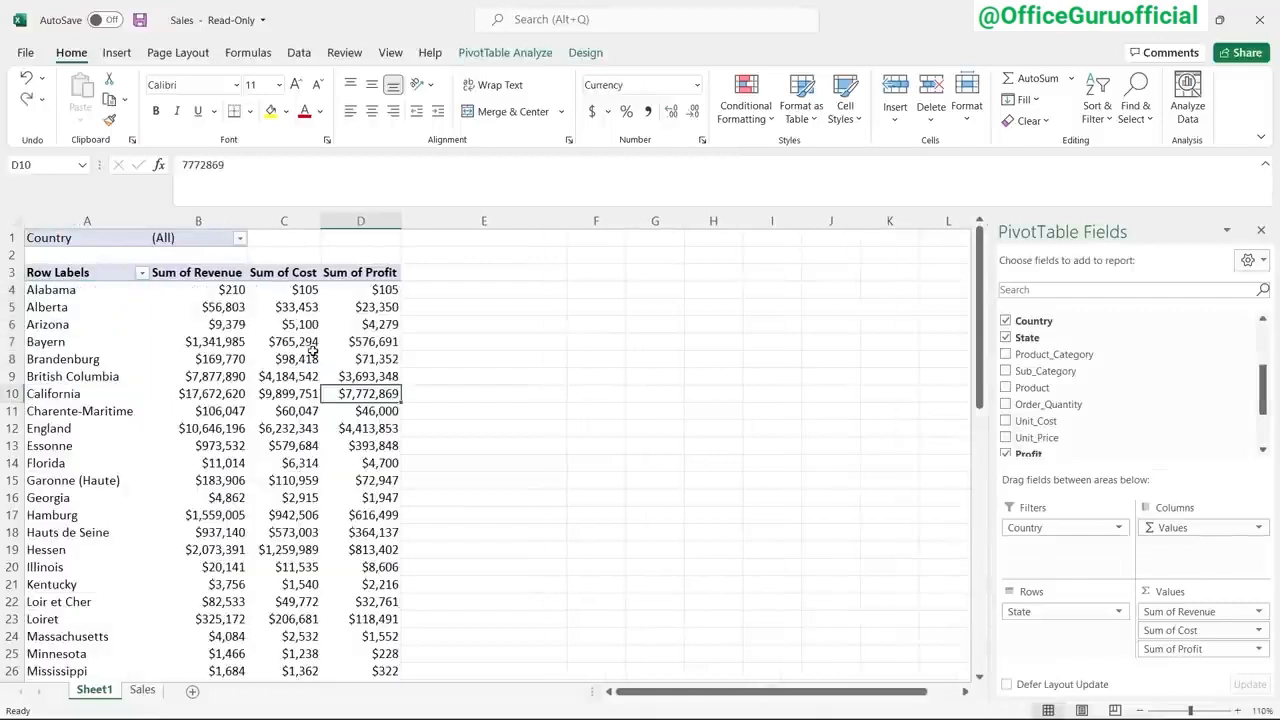
{"action": "key", "text": "ctrl+z"}
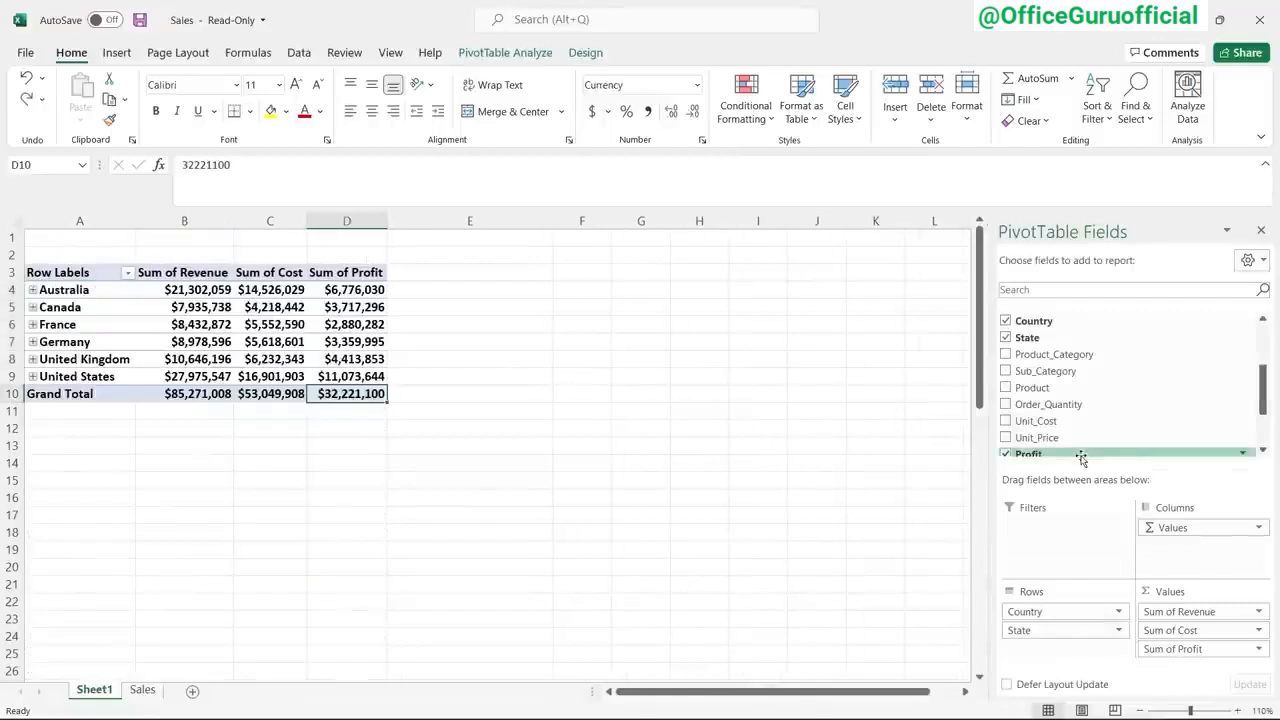
- Add Customer_Gender as a report filter of the PivotTable and filter it to F
{"action": "scroll", "coordinate": [1107, 417], "scroll_direction": "up", "scroll_amount": 1}
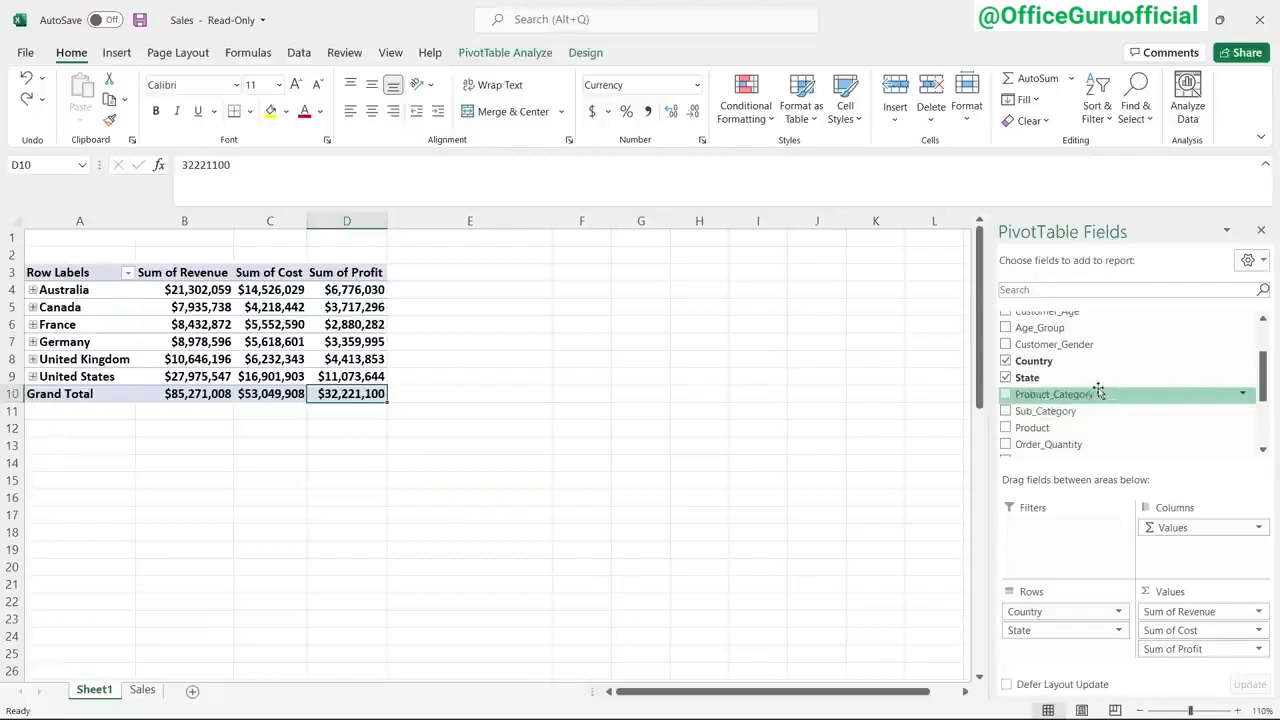
{"action": "scroll", "coordinate": [1085, 362], "scroll_direction": "up", "scroll_amount": 1}
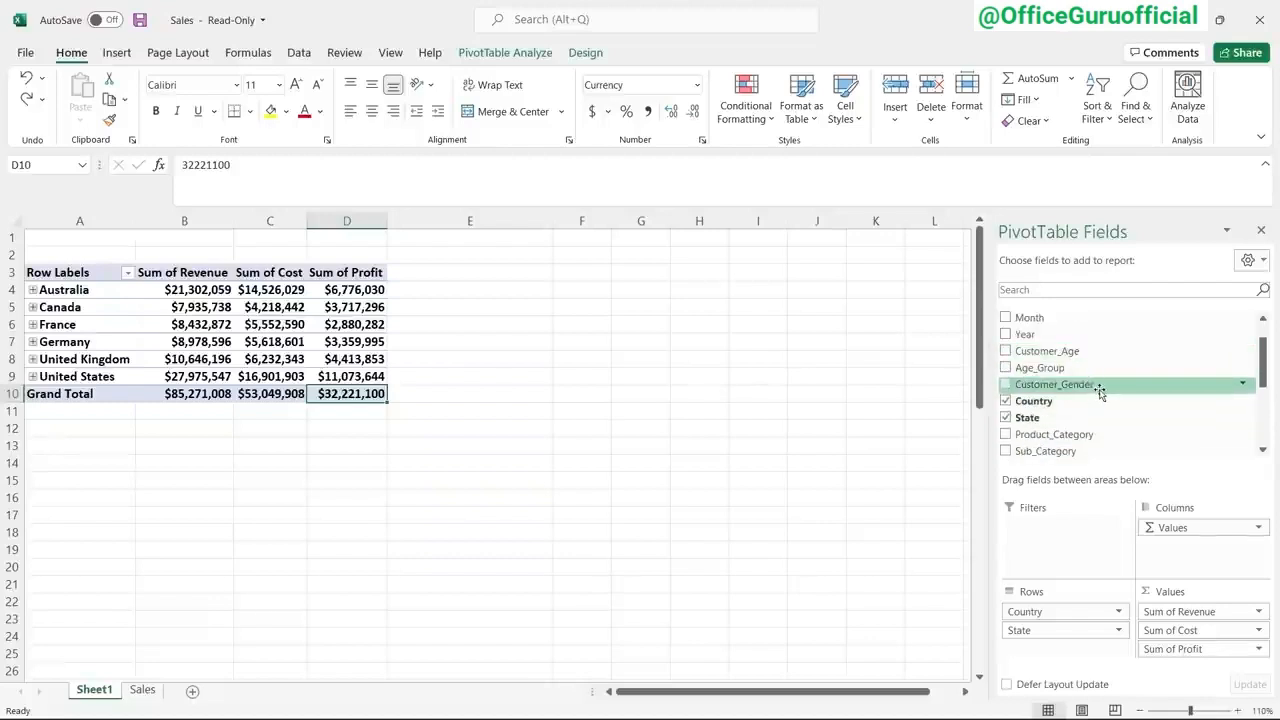
{"action": "left_click_drag", "start_coordinate": [1099, 390], "coordinate": [1066, 528]}
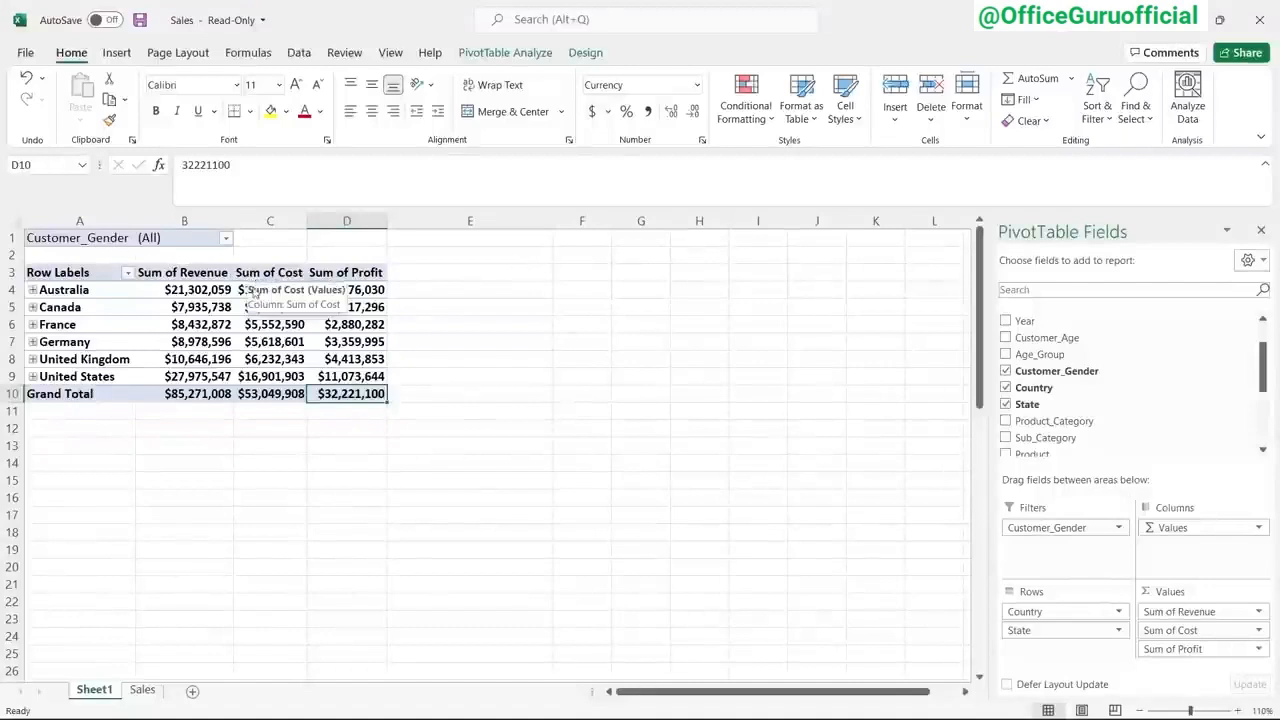
{"action": "left_click", "coordinate": [226, 240]}
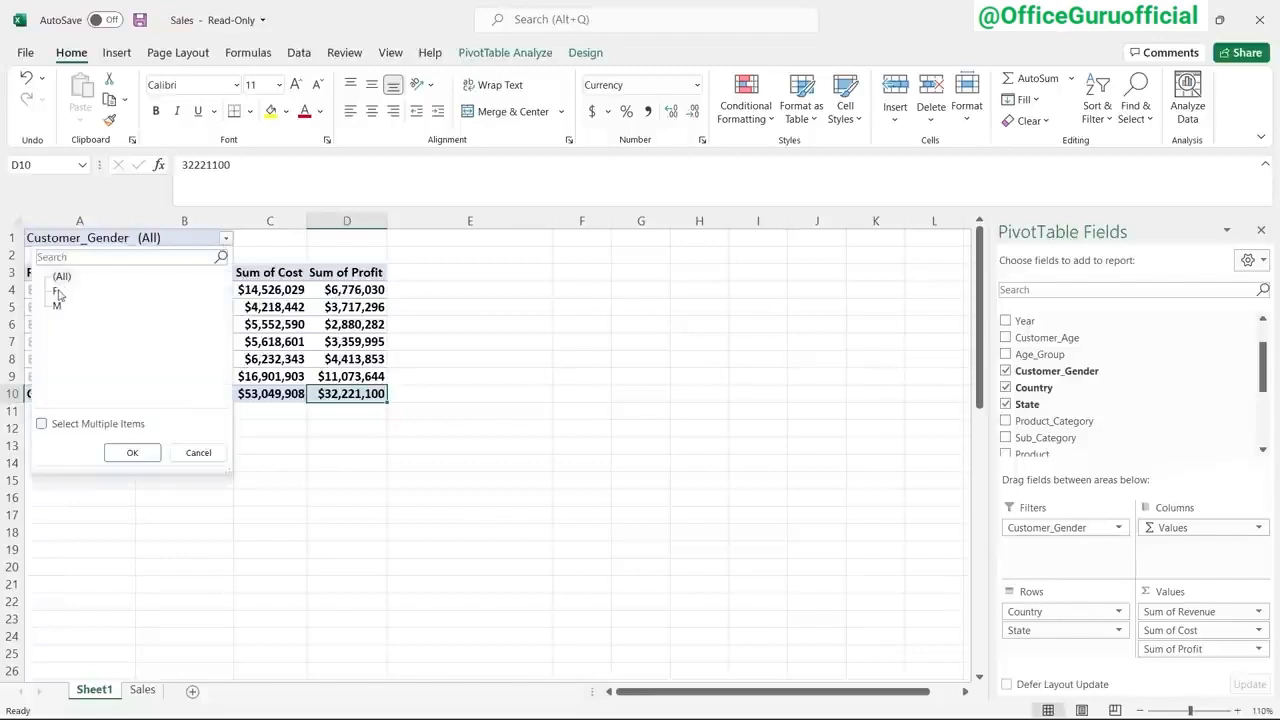
{"action": "left_click", "coordinate": [130, 452]}
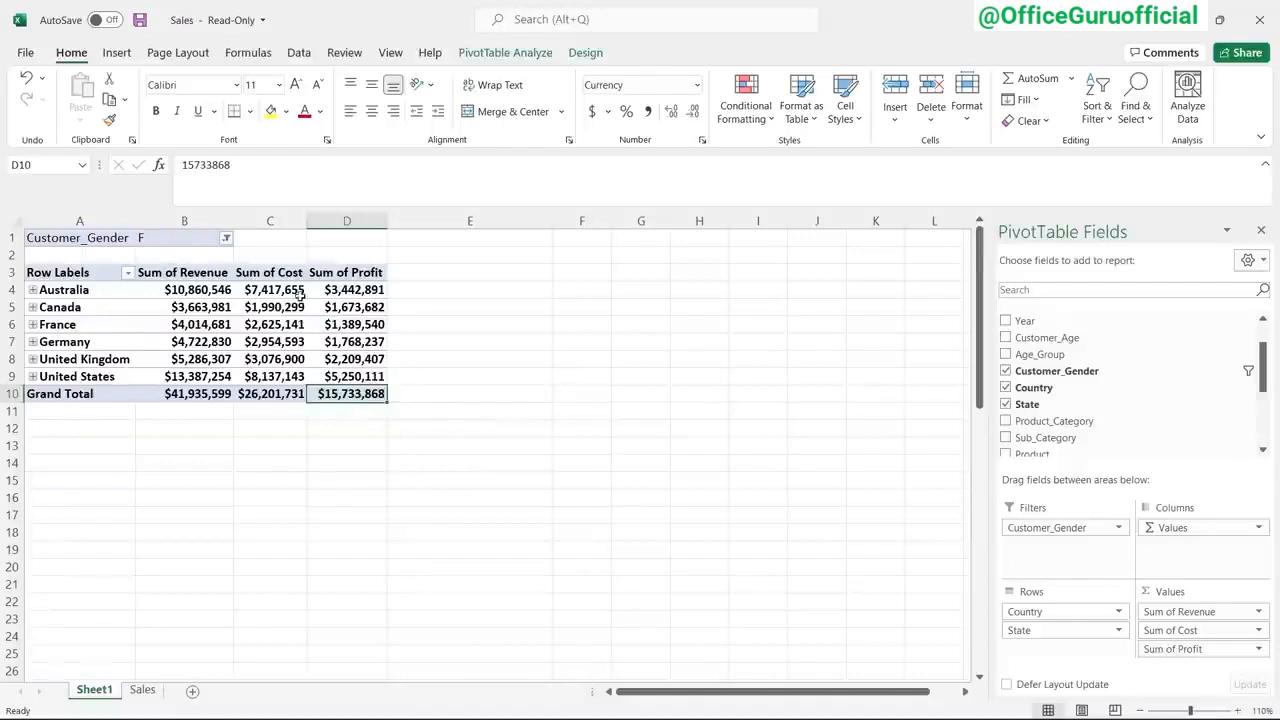
- Switch the Customer_Gender report filter to M and back to F
{"action": "left_click", "coordinate": [226, 240]}
{"action": "left_click", "coordinate": [56, 307]}
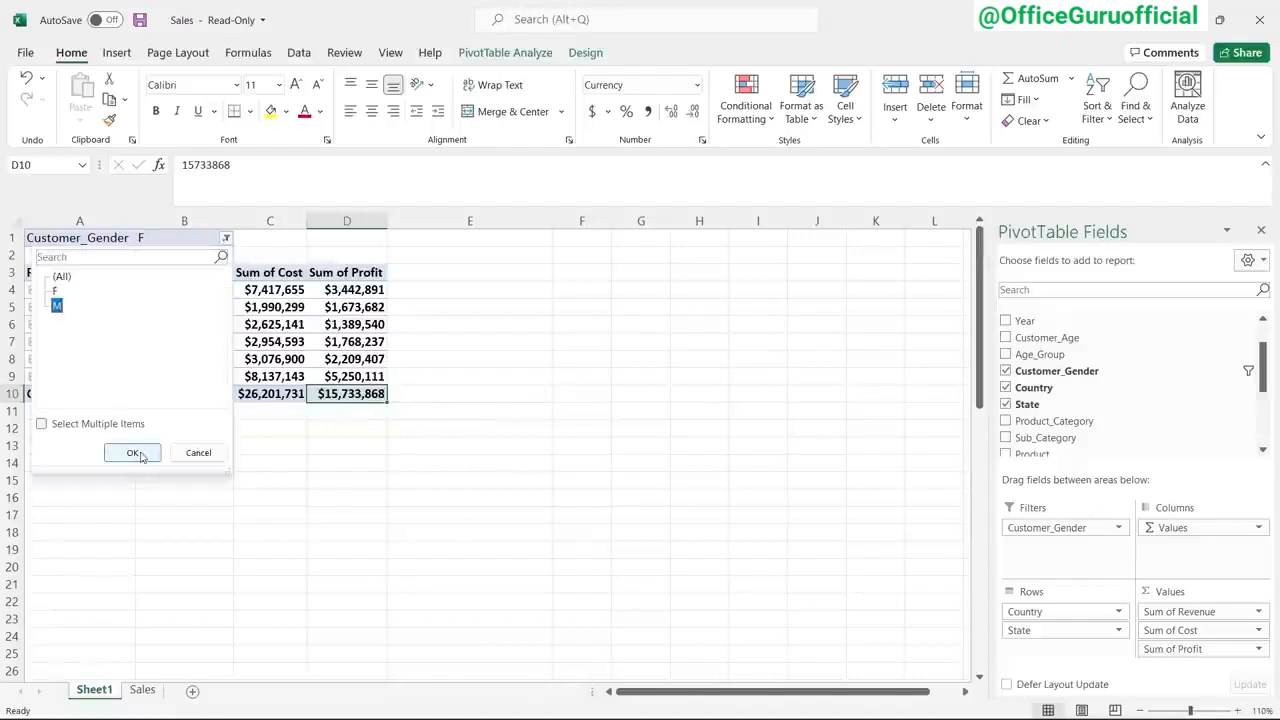
{"action": "left_click", "coordinate": [132, 452]}
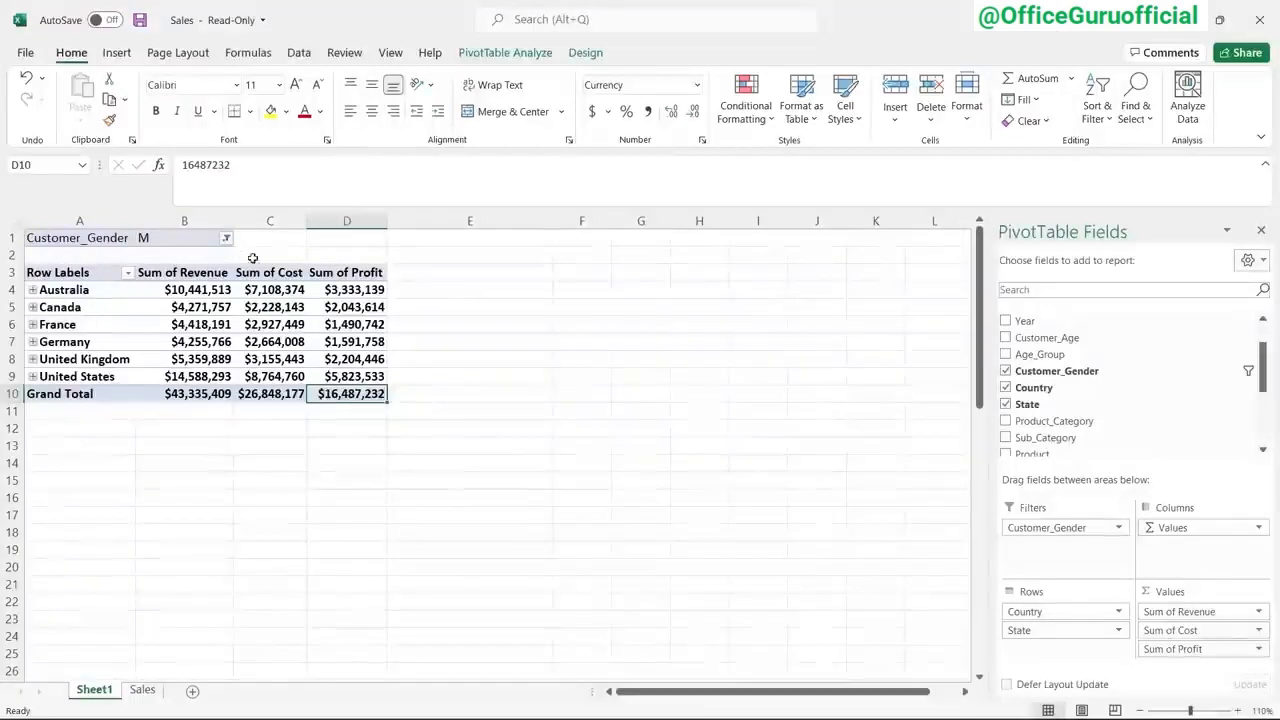
{"action": "left_click", "coordinate": [226, 239]}
{"action": "left_click", "coordinate": [58, 291]}
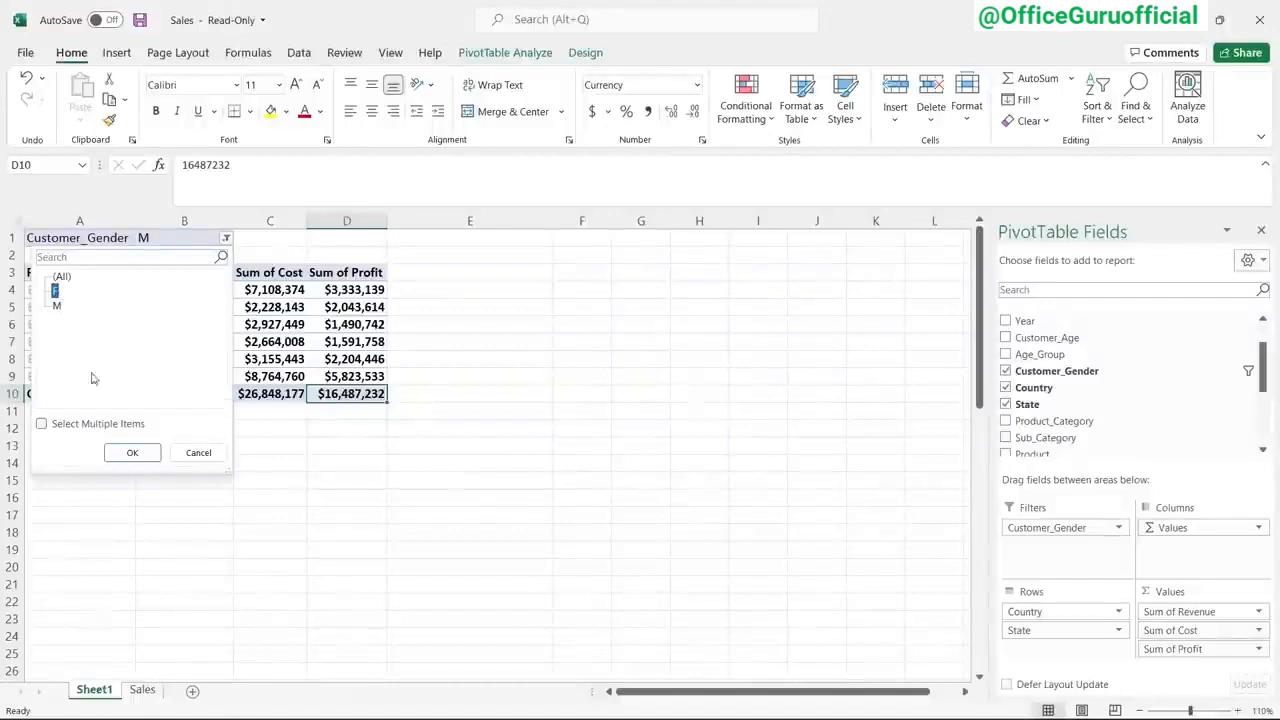
{"action": "left_click", "coordinate": [131, 452]}
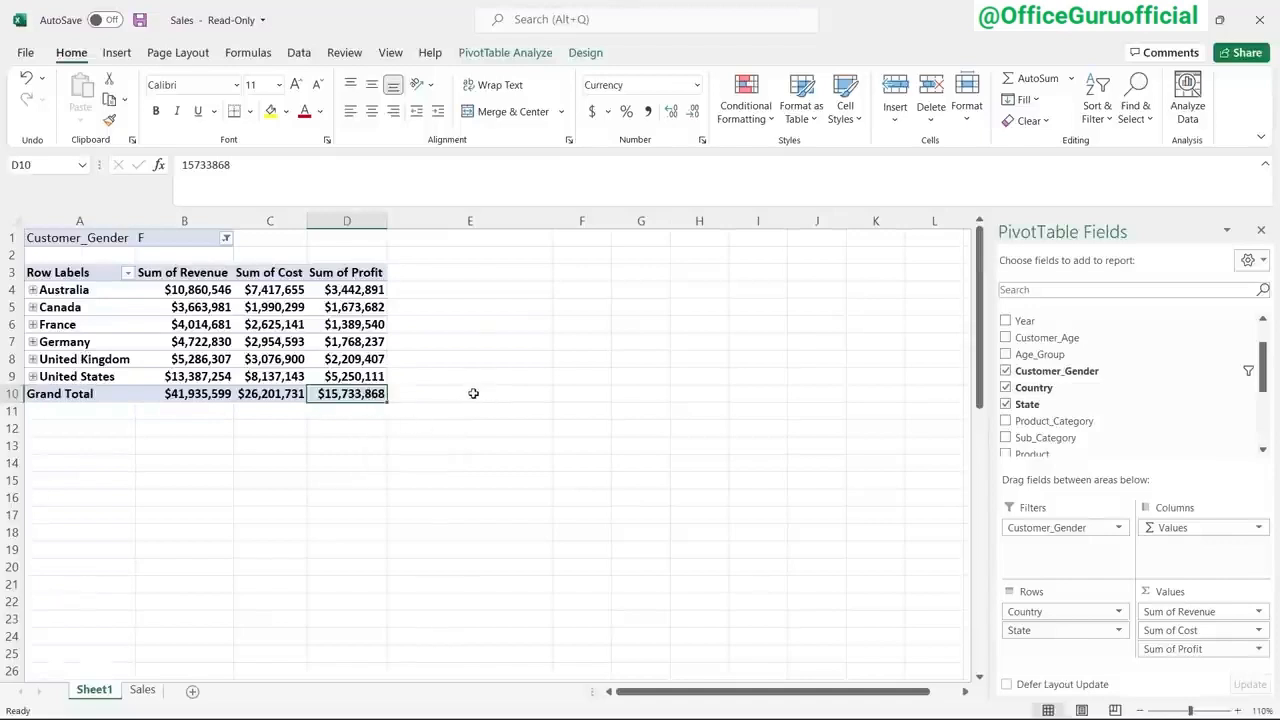
- Insert a second PivotTable at cell G3 of Sheet1, using the Sales sheet range A1:R113037 as its source
{"action": "left_click", "coordinate": [640, 272]}
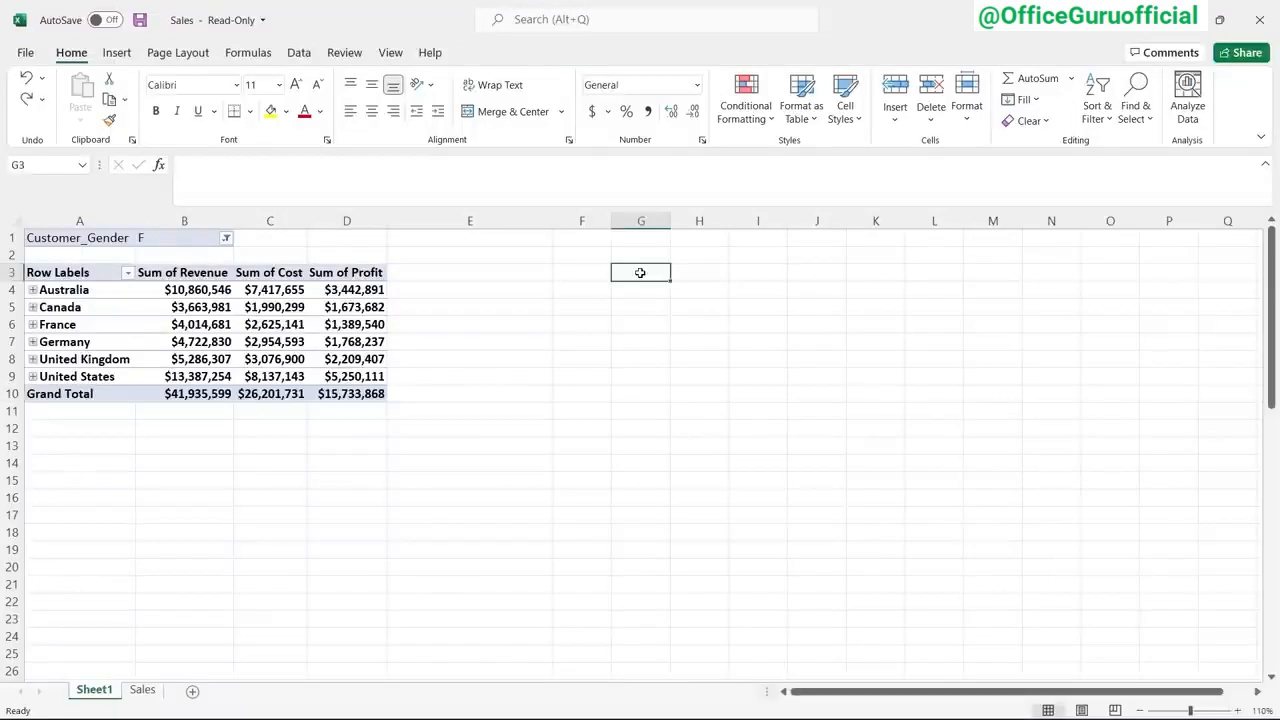
{"action": "left_click", "coordinate": [116, 52]}
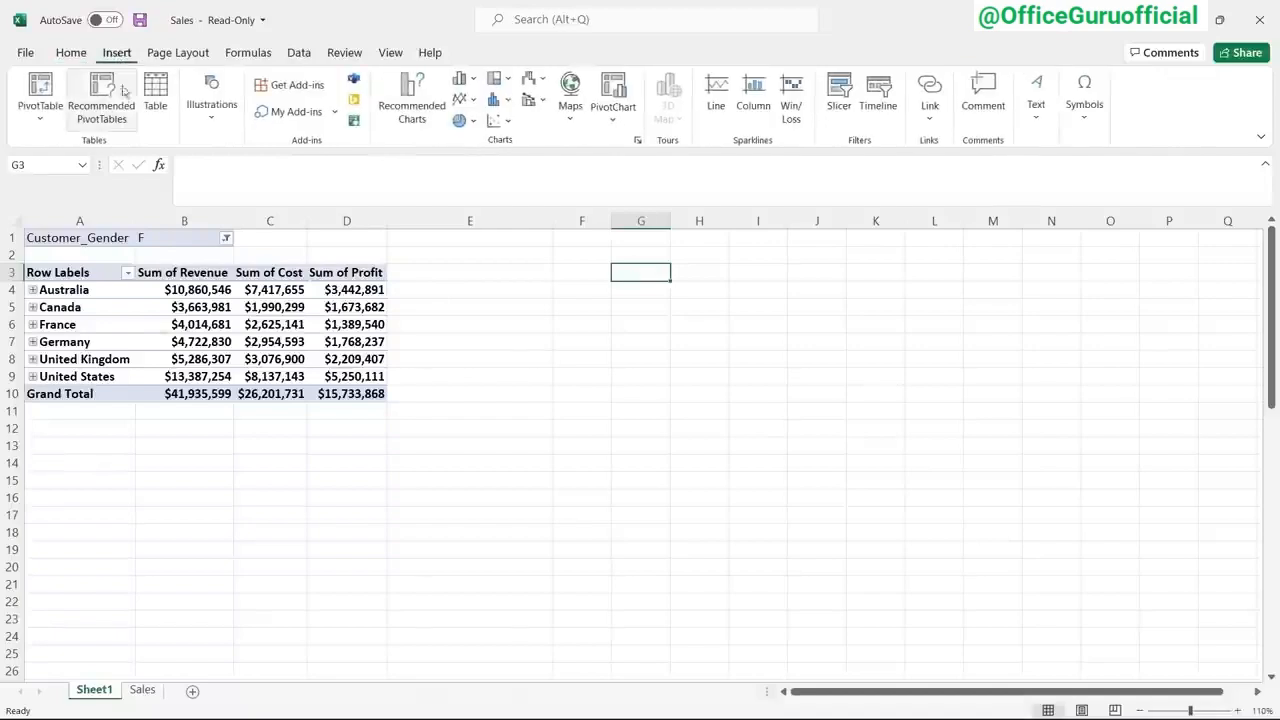
{"action": "left_click", "coordinate": [41, 85]}
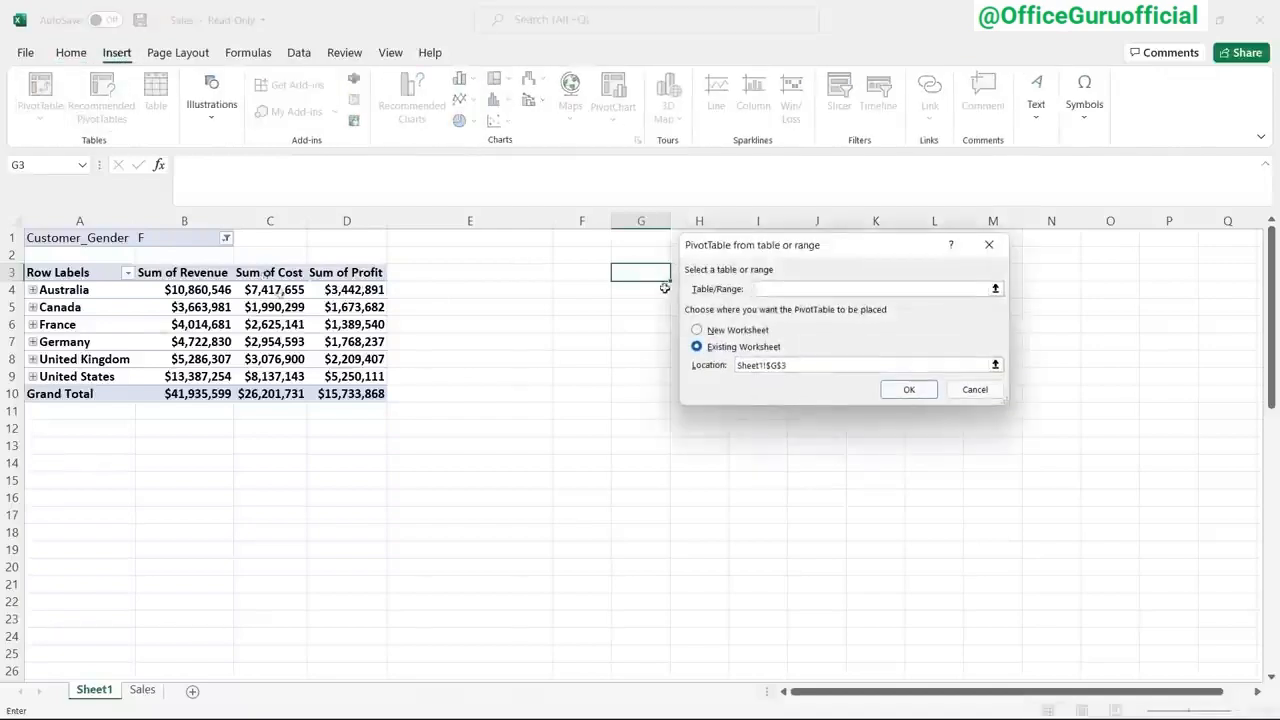
{"action": "left_click", "coordinate": [142, 689]}
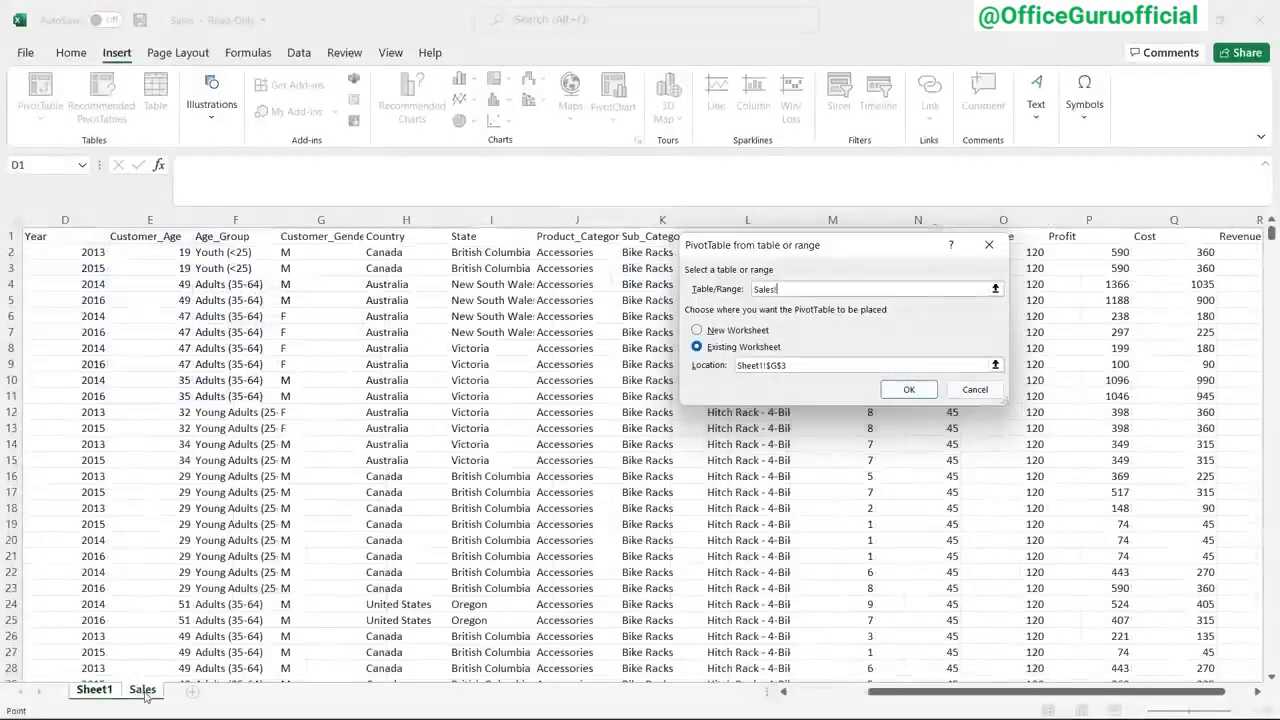
{"action": "scroll", "coordinate": [53, 300], "scroll_direction": "left", "scroll_amount": 3}
{"action": "left_click", "coordinate": [69, 236]}
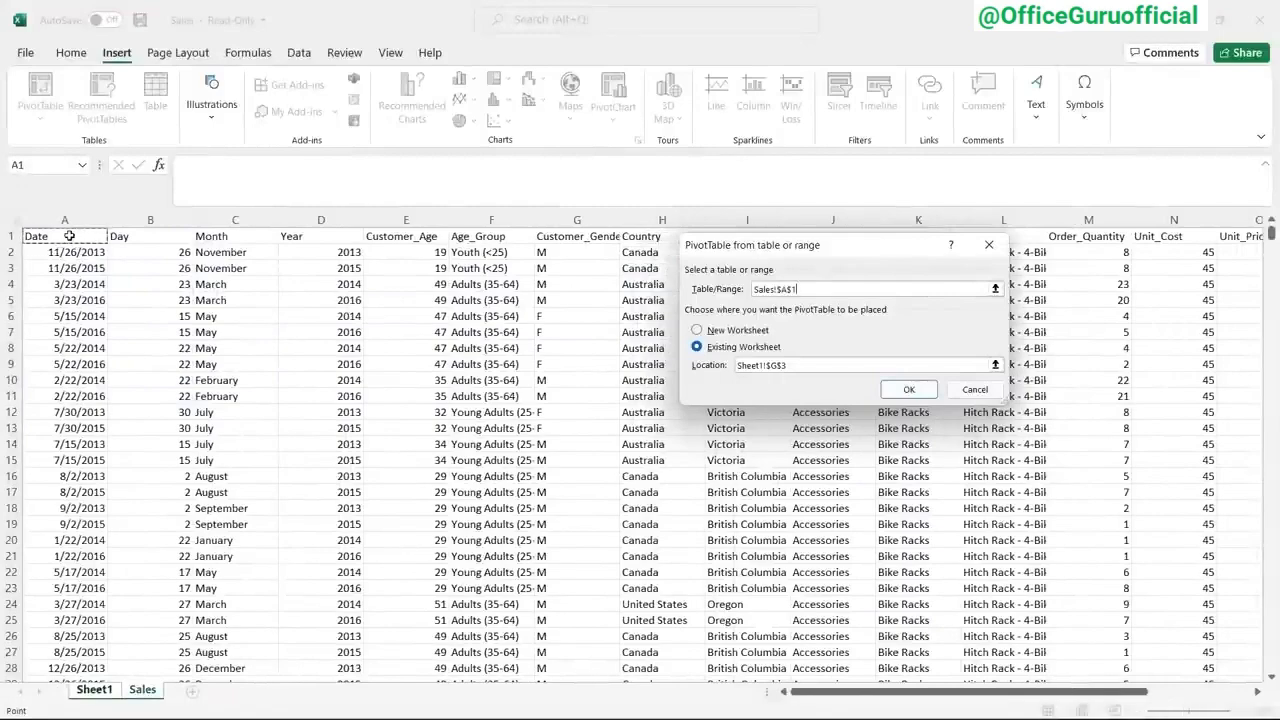
{"action": "key", "text": "ctrl+shift+Right"}
{"action": "key", "text": "ctrl+shift+Down"}
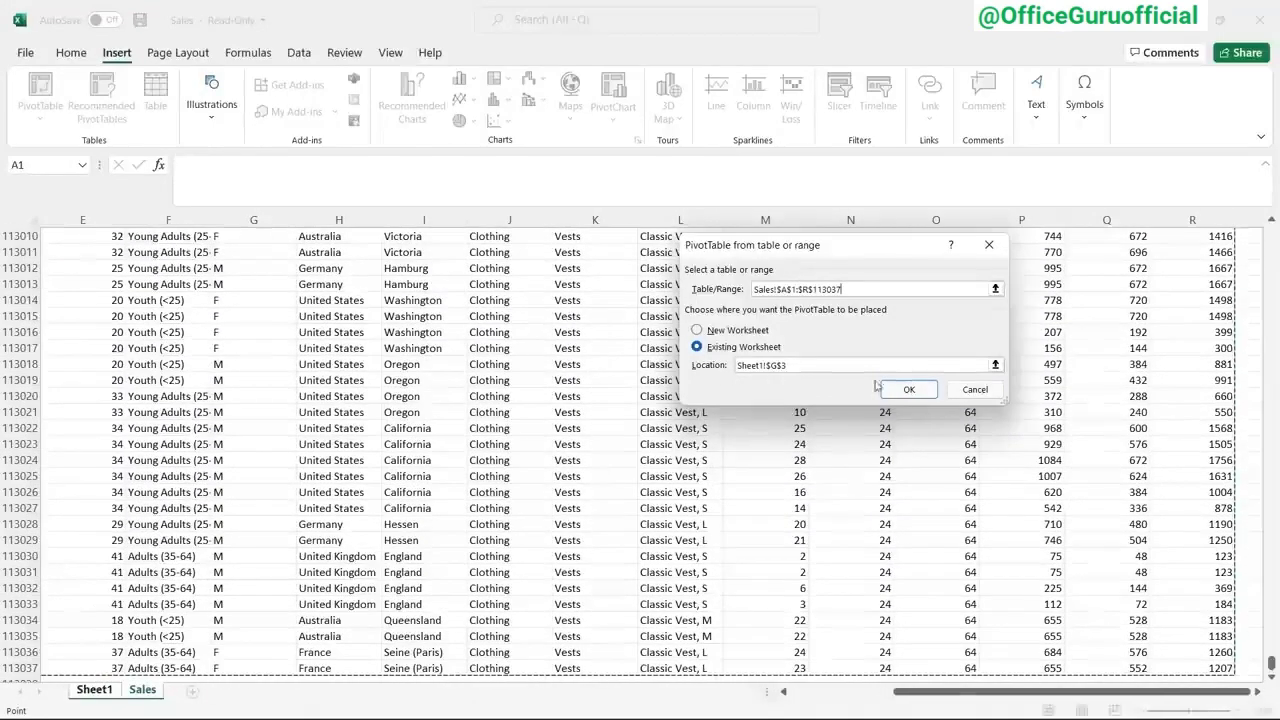
{"action": "left_click", "coordinate": [913, 391]}
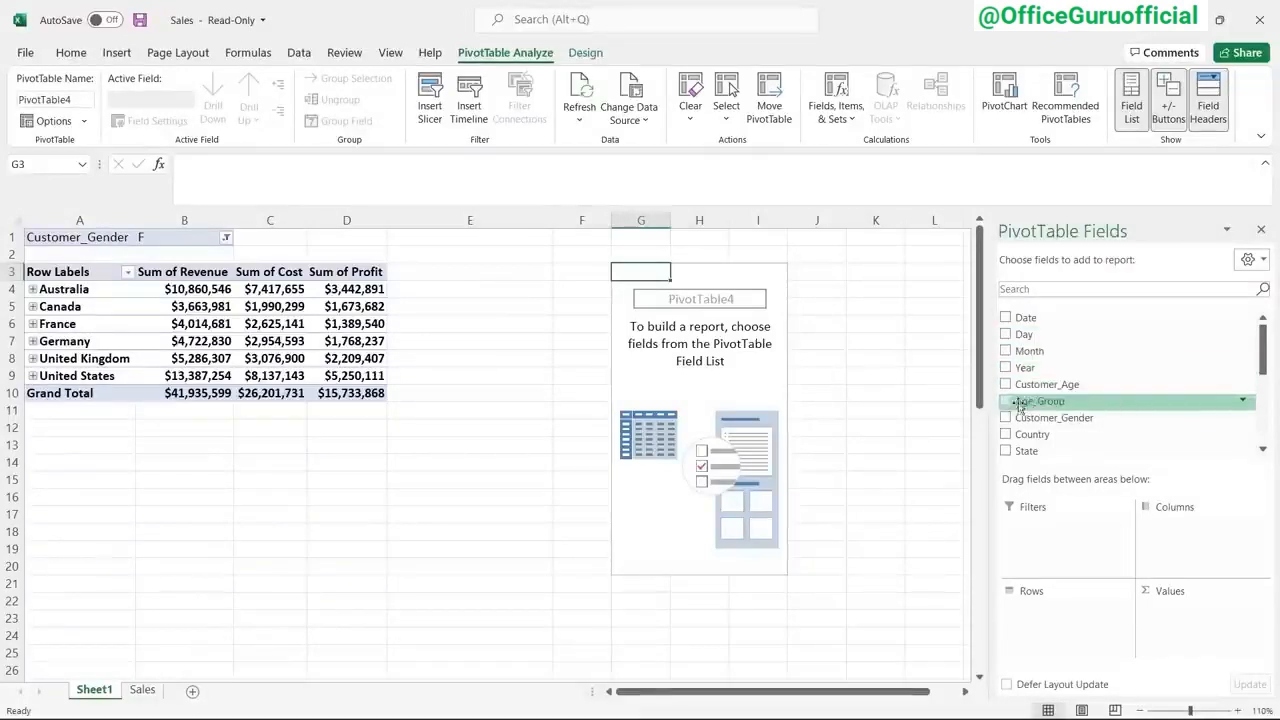
- Lay out the new PivotTable with Country in rows, Year in columns and Revenue summed in values
{"action": "left_click_drag", "start_coordinate": [1040, 434], "coordinate": [1062, 612]}
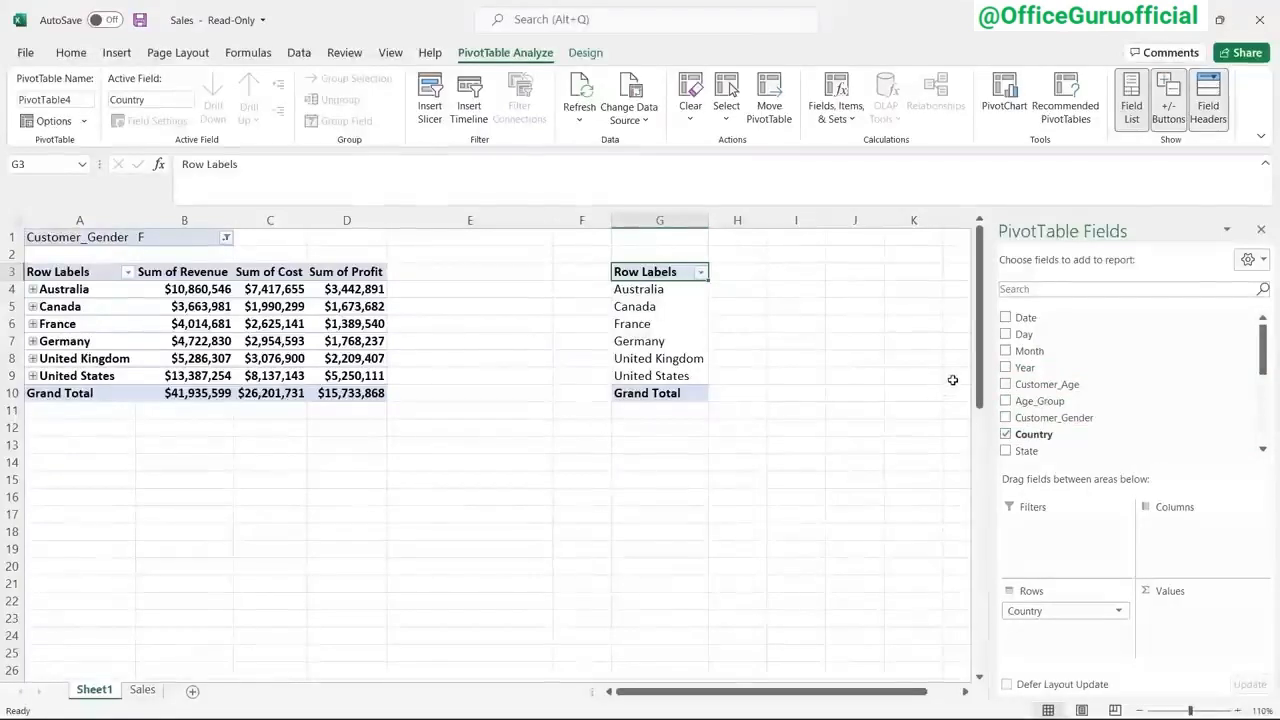
{"action": "scroll", "coordinate": [952, 380], "scroll_direction": "right", "scroll_amount": 3}
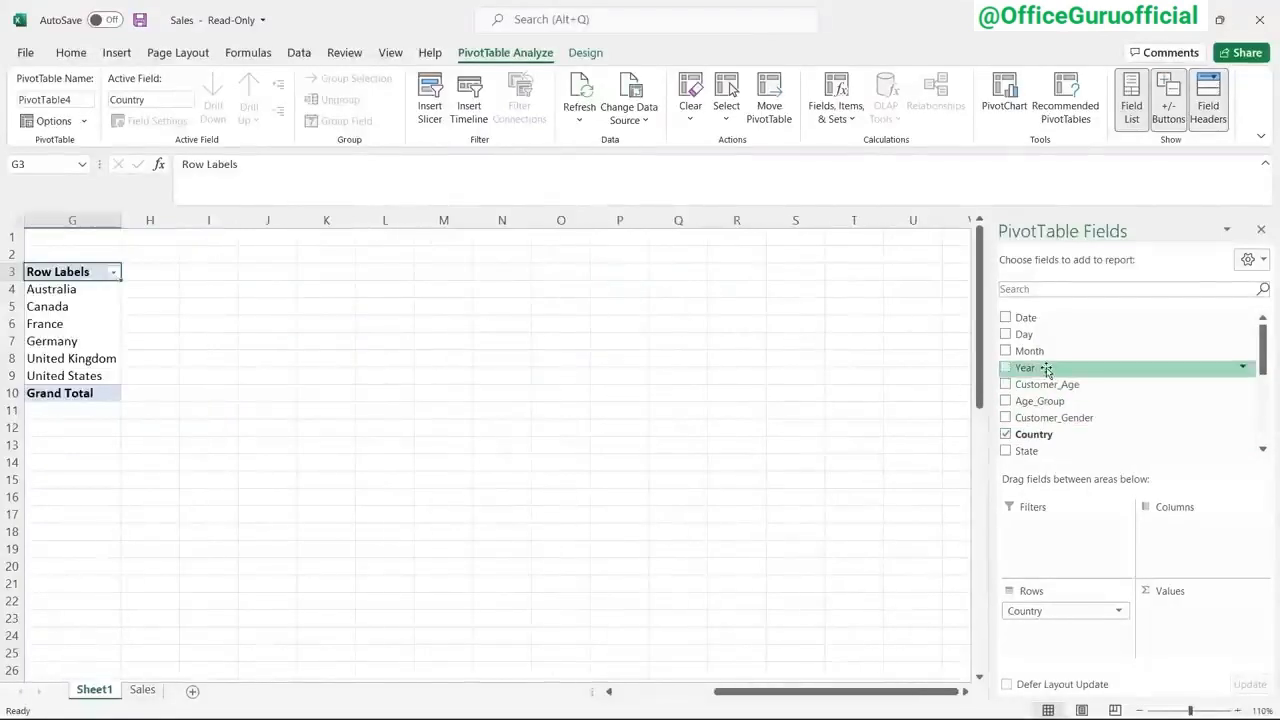
{"action": "left_click", "coordinate": [1240, 710]}
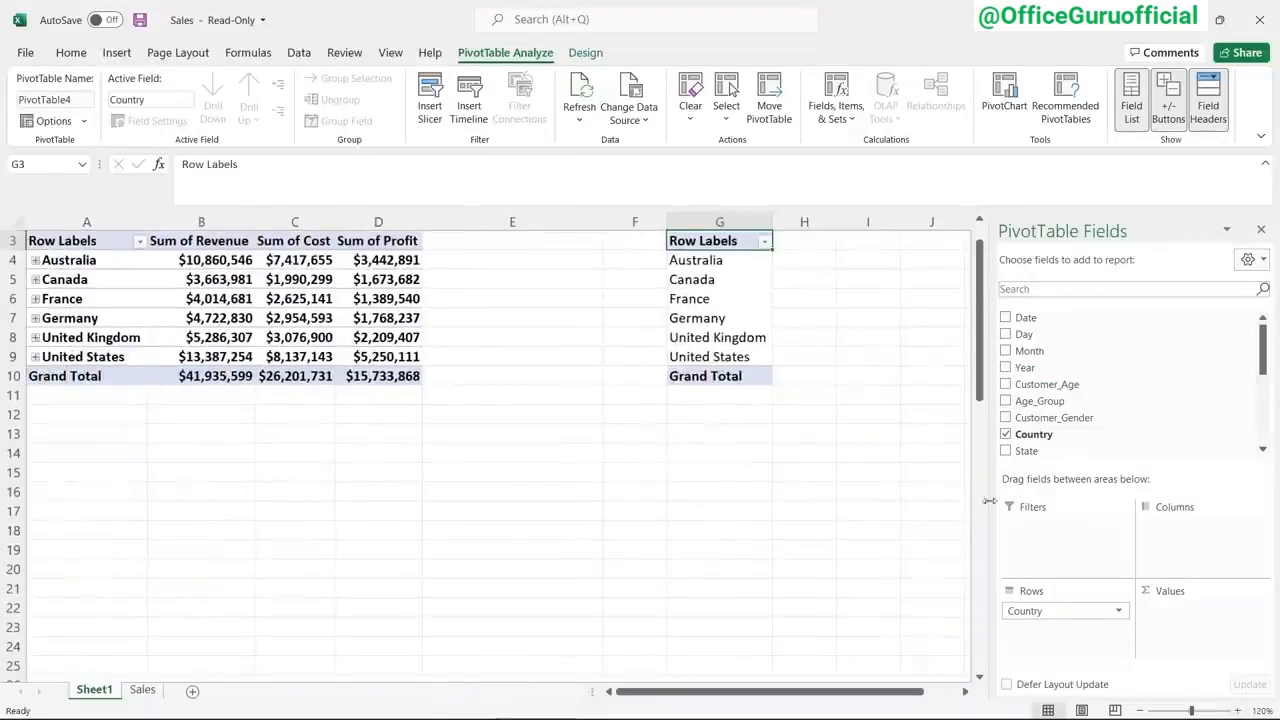
{"action": "left_click", "coordinate": [966, 691]}
{"action": "left_click", "coordinate": [966, 691]}
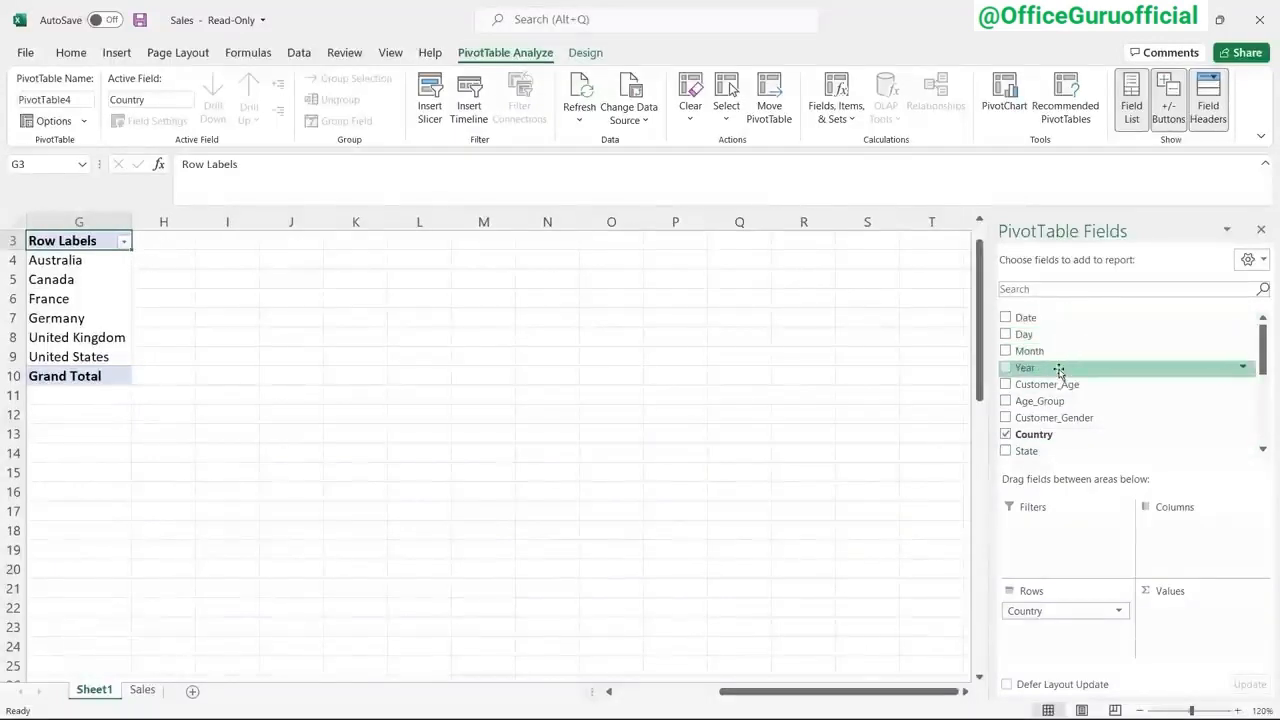
{"action": "left_click_drag", "start_coordinate": [1065, 367], "coordinate": [1171, 530]}
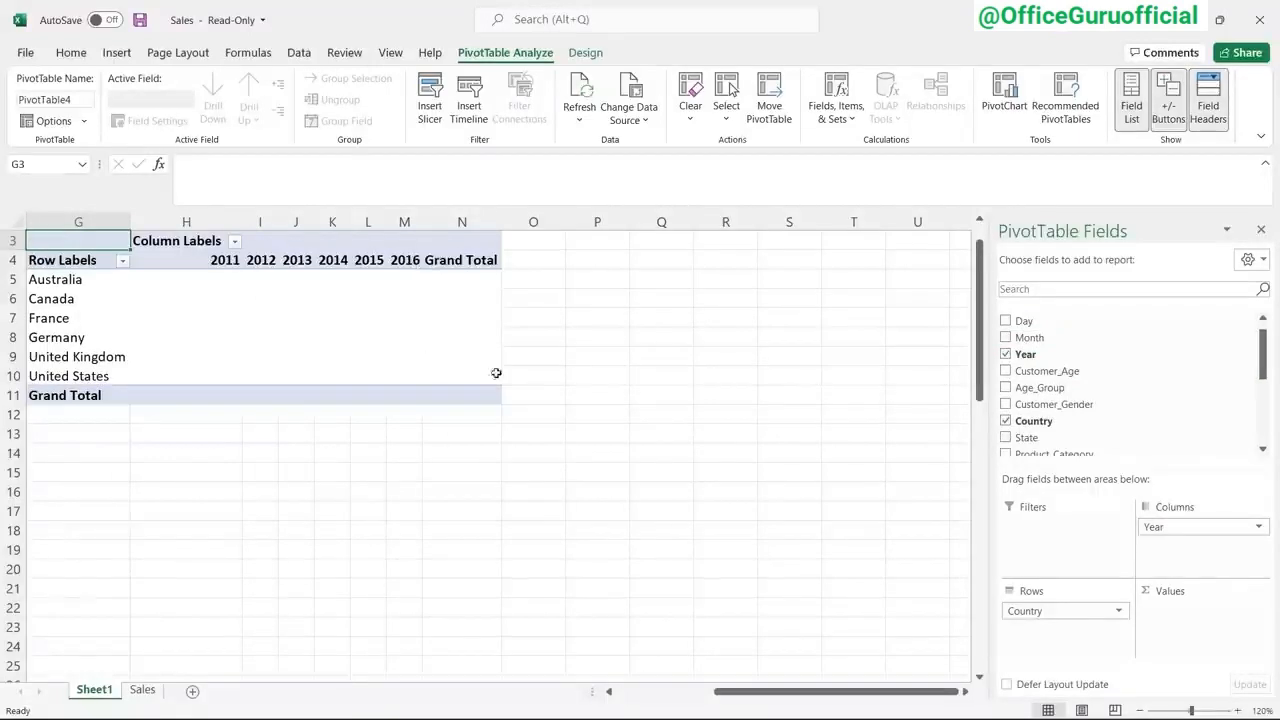
{"action": "scroll", "coordinate": [1151, 397], "scroll_direction": "down", "scroll_amount": 4}
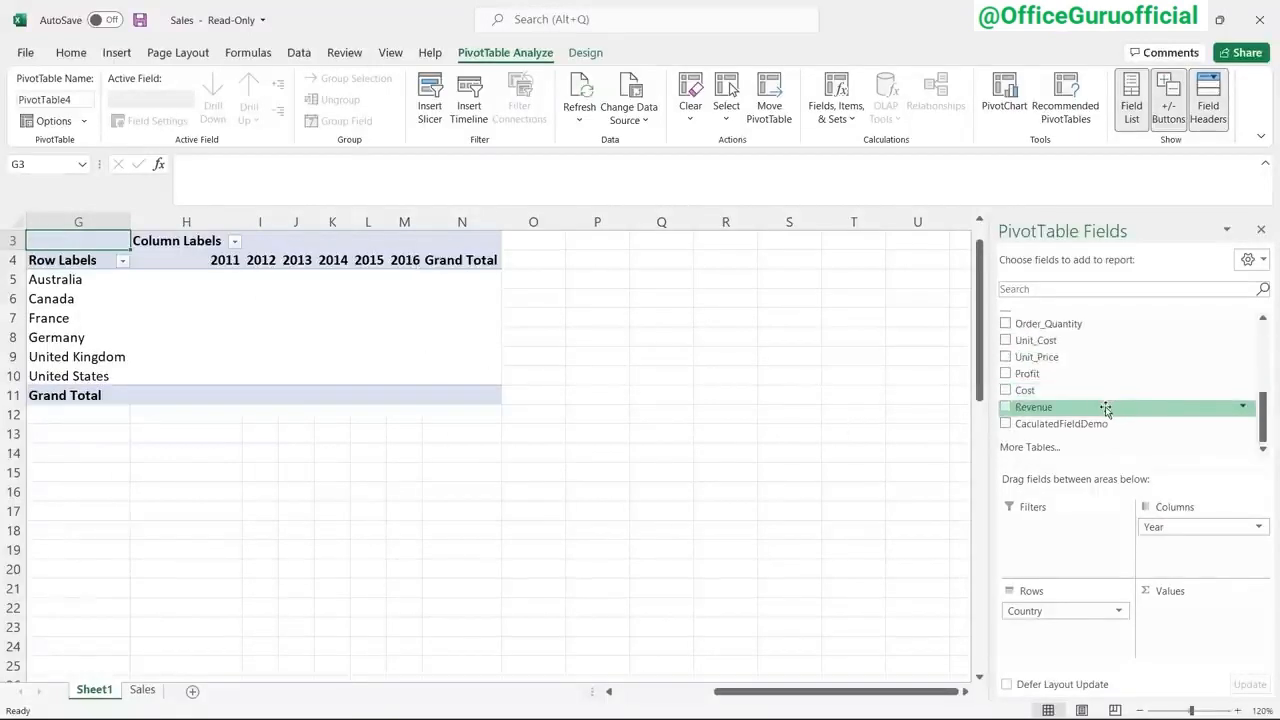
{"action": "left_click_drag", "start_coordinate": [1106, 409], "coordinate": [1200, 612]}
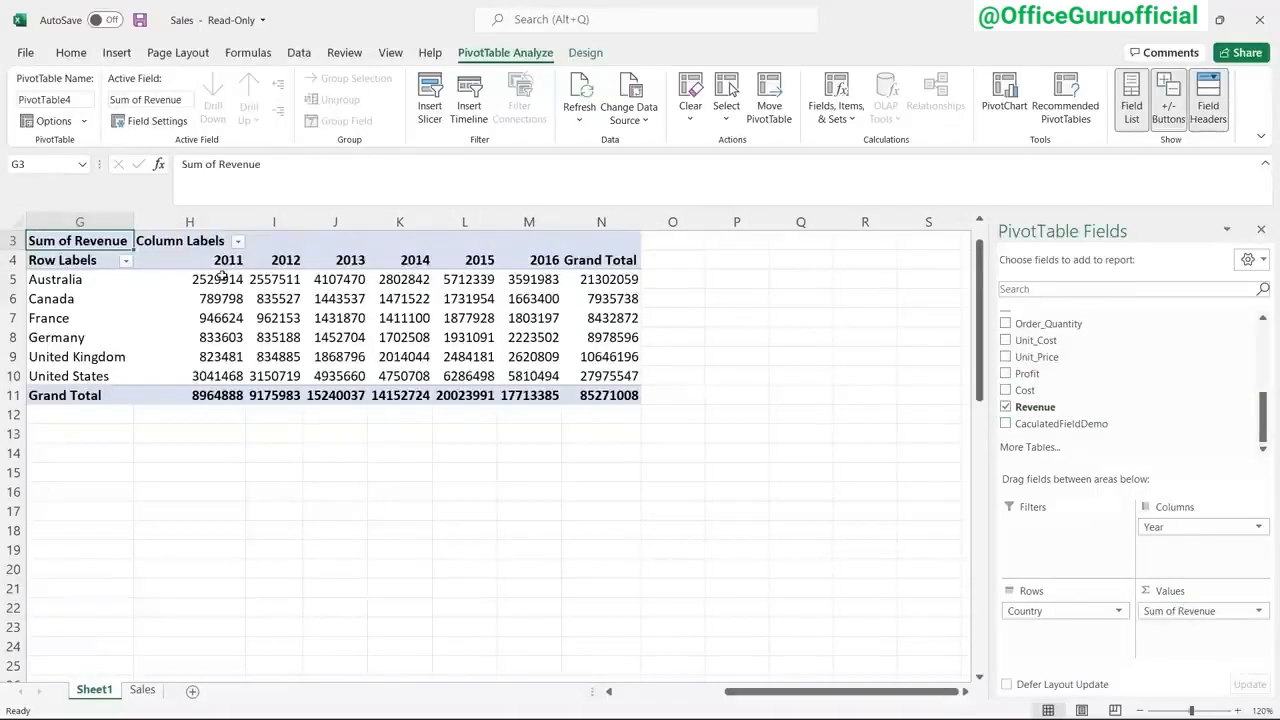
- Format all revenue figures of the new PivotTable, including grand totals, as Currency with no decimal places
{"action": "left_click_drag", "start_coordinate": [218, 279], "coordinate": [612, 399]}
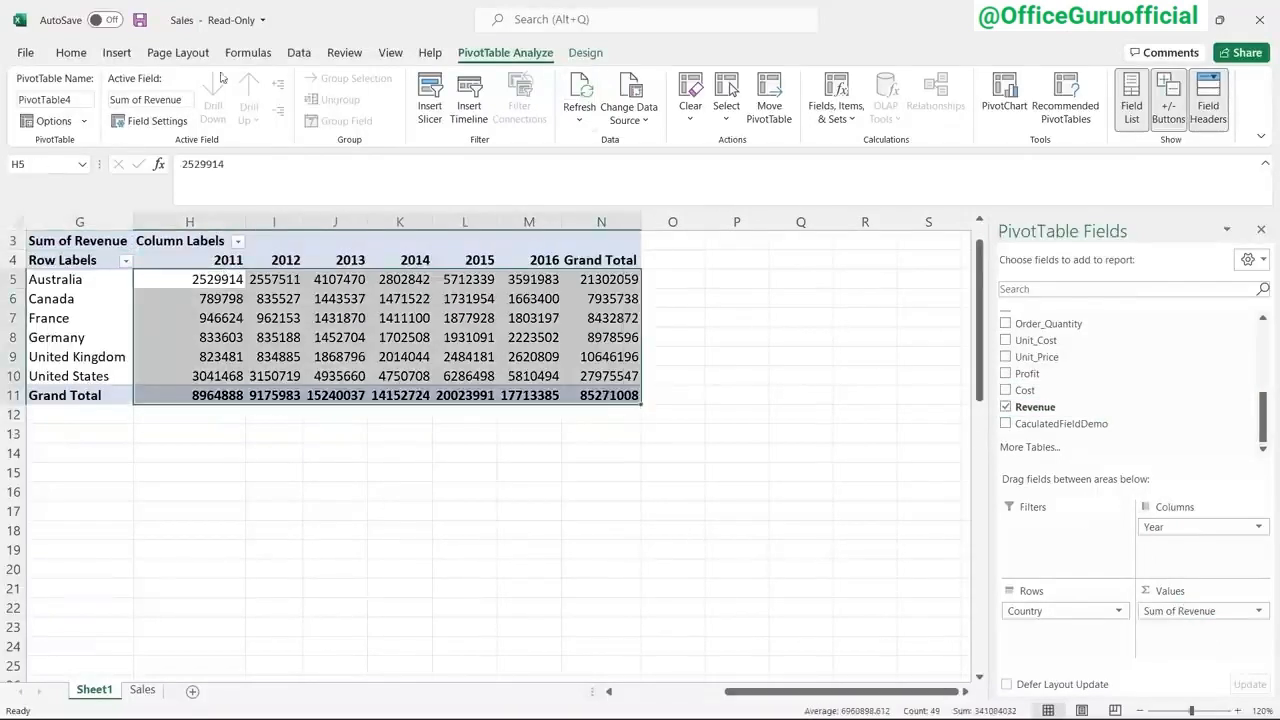
{"action": "left_click", "coordinate": [71, 52]}
{"action": "left_click", "coordinate": [697, 85]}
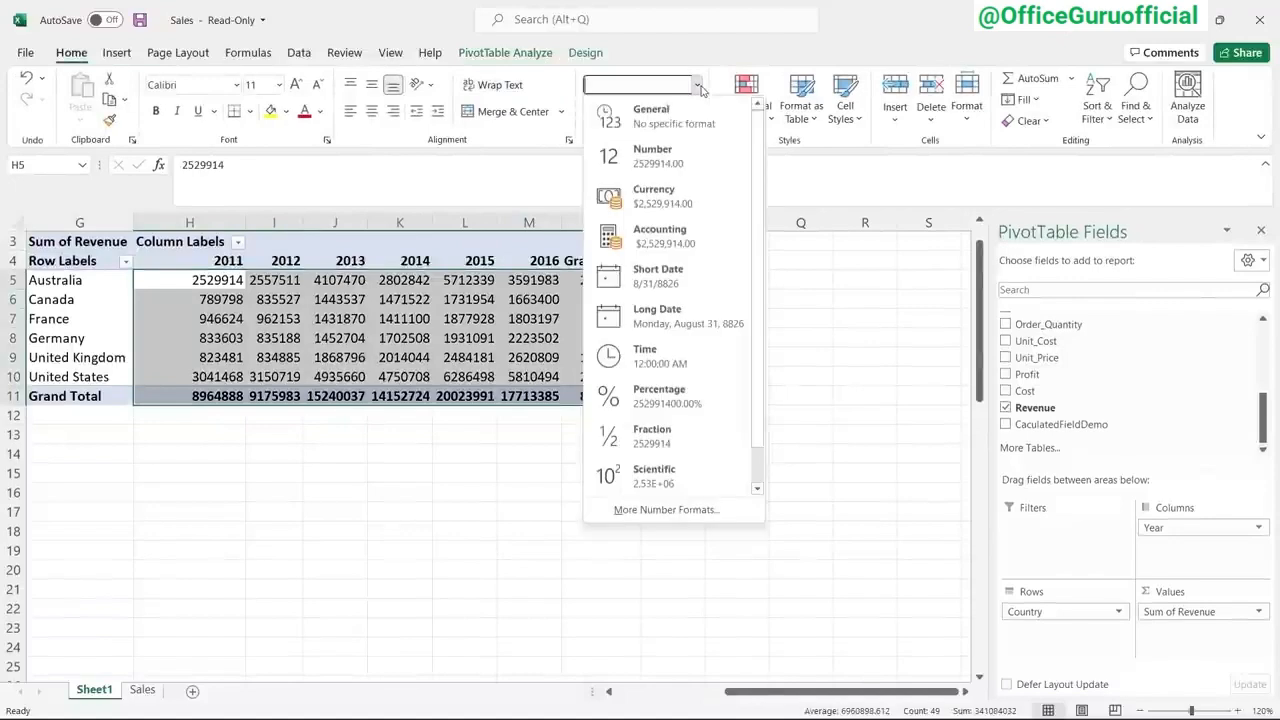
{"action": "left_click", "coordinate": [640, 195]}
{"action": "left_click", "coordinate": [693, 113]}
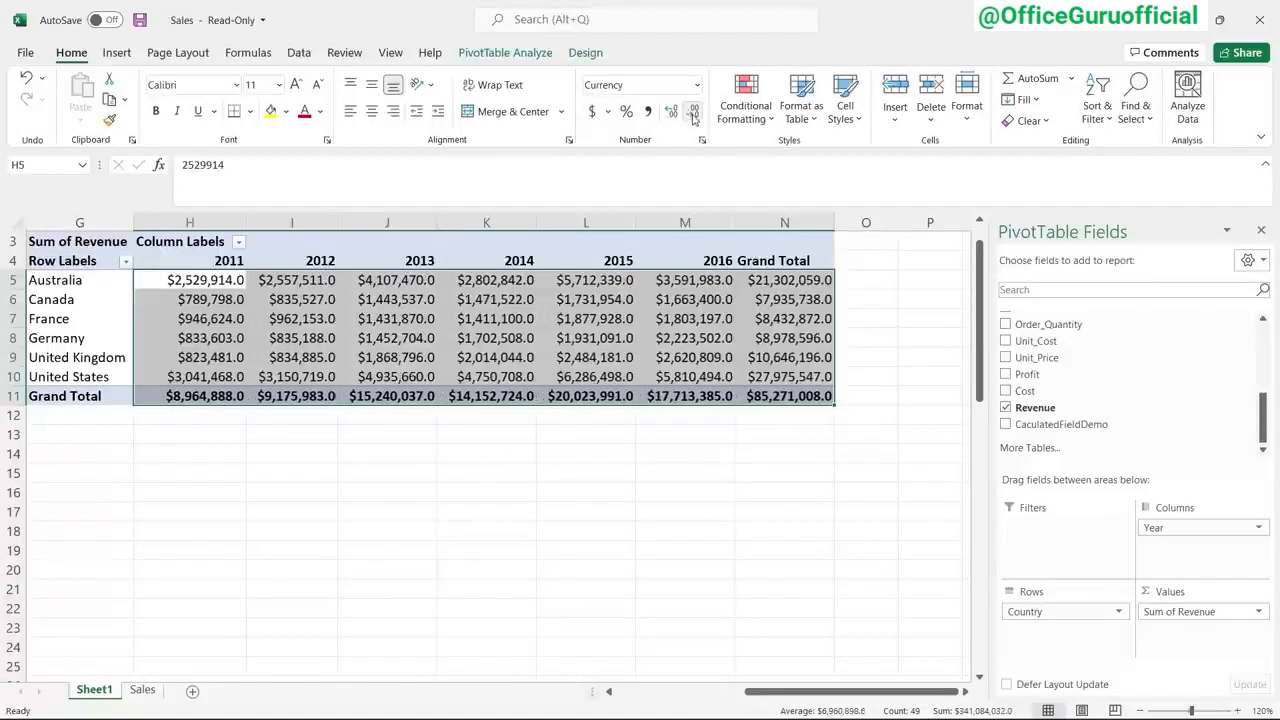
{"action": "left_click", "coordinate": [693, 113]}
{"action": "left_click", "coordinate": [628, 473]}
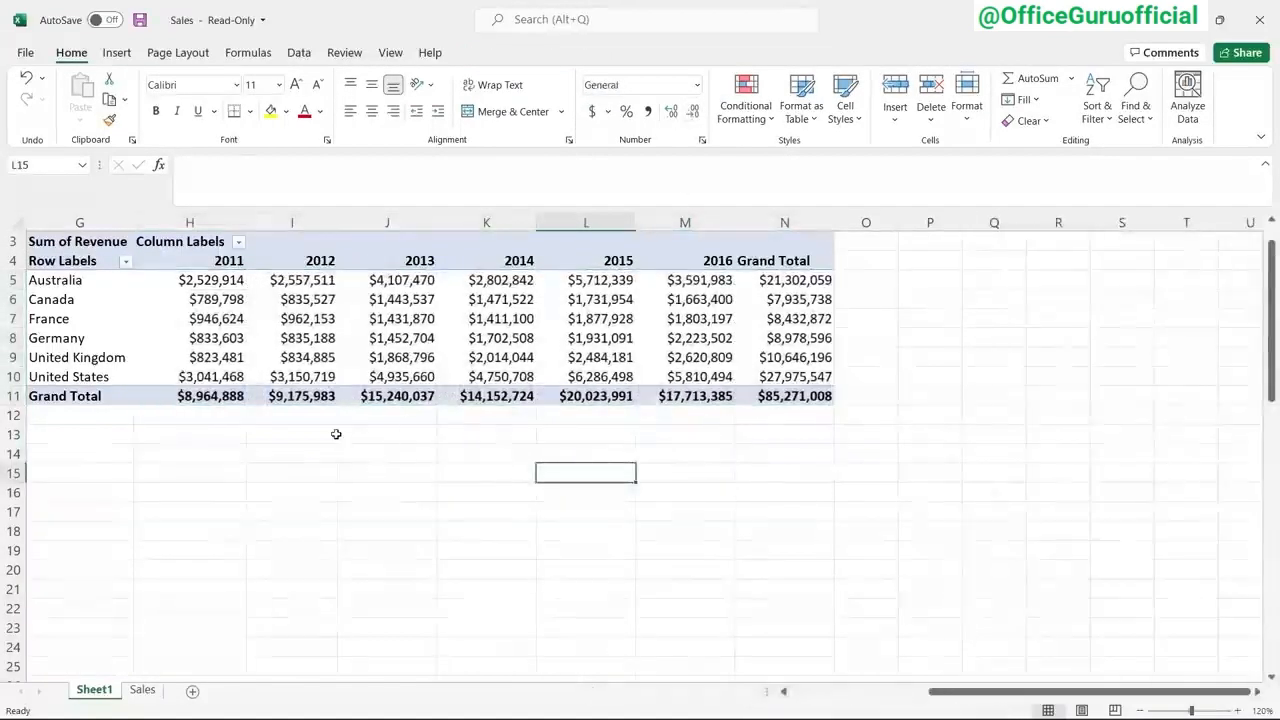
- Examine the overall revenue grand total, the country labels and Australia's revenue for 2011, 2012, 2013 and 2015
{"action": "left_click", "coordinate": [782, 396]}
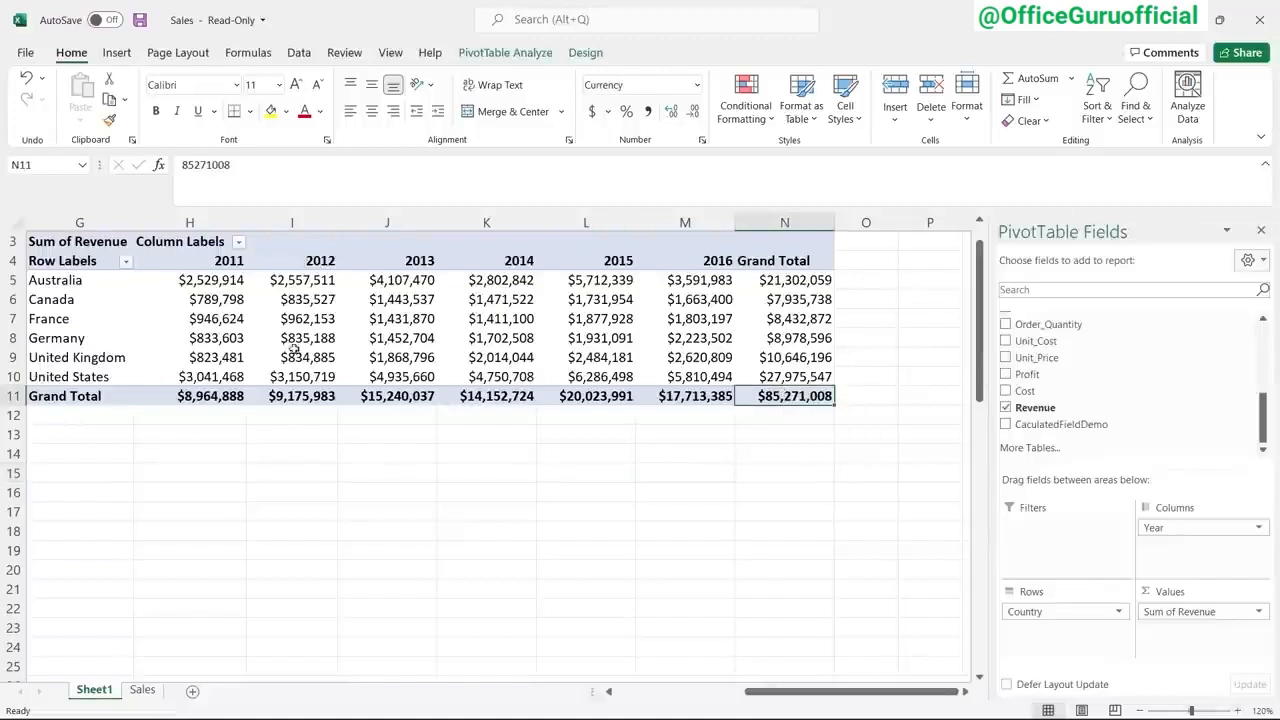
{"action": "left_click", "coordinate": [115, 273]}
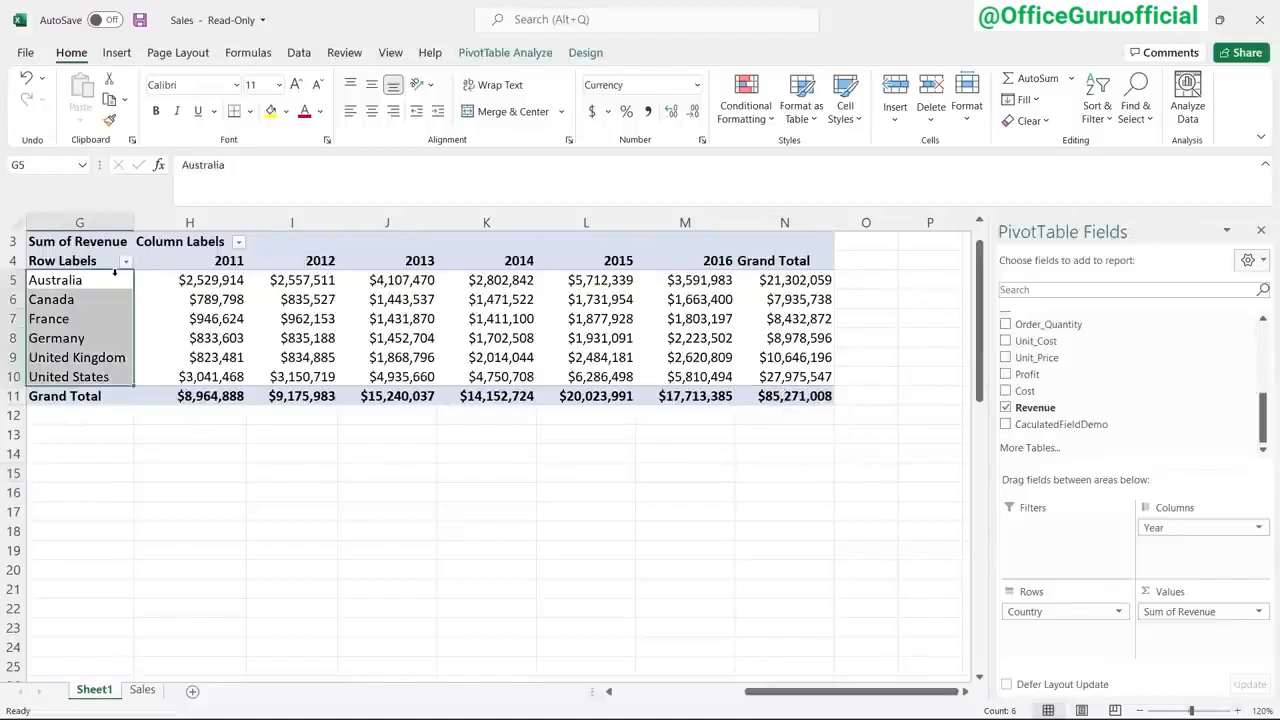
{"action": "left_click", "coordinate": [210, 276]}
{"action": "left_click", "coordinate": [330, 280]}
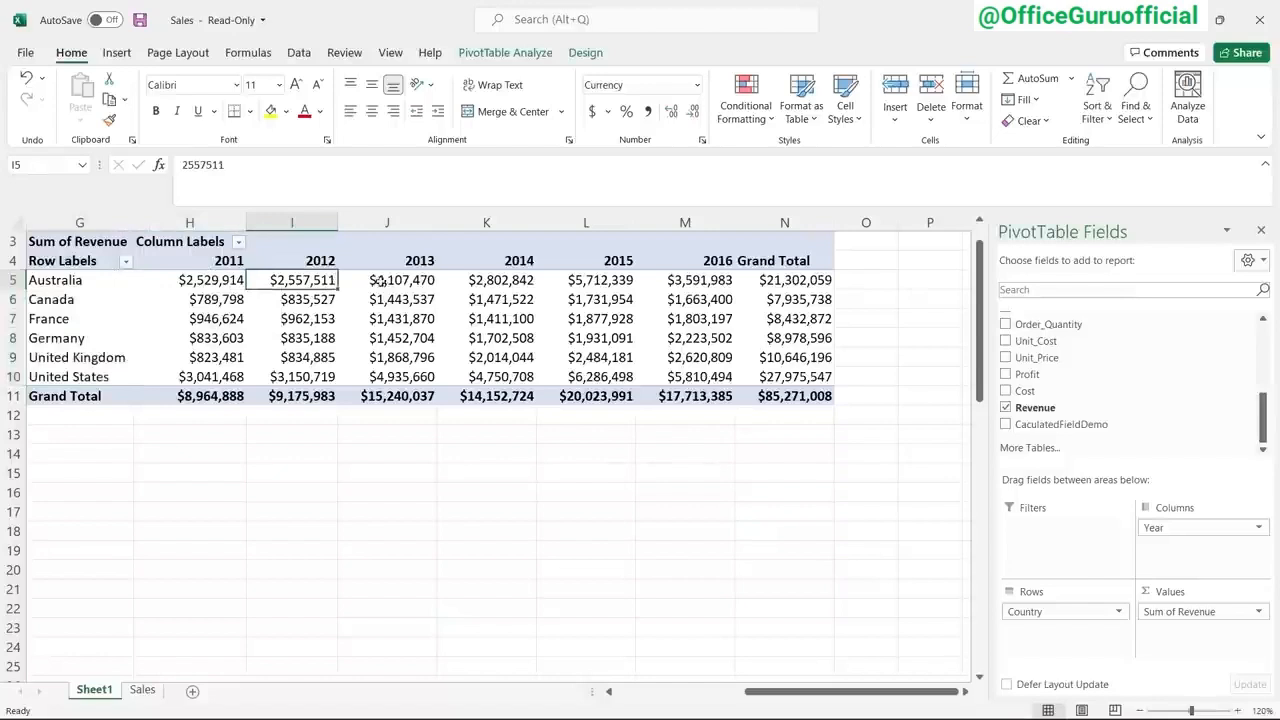
{"action": "left_click", "coordinate": [388, 281]}
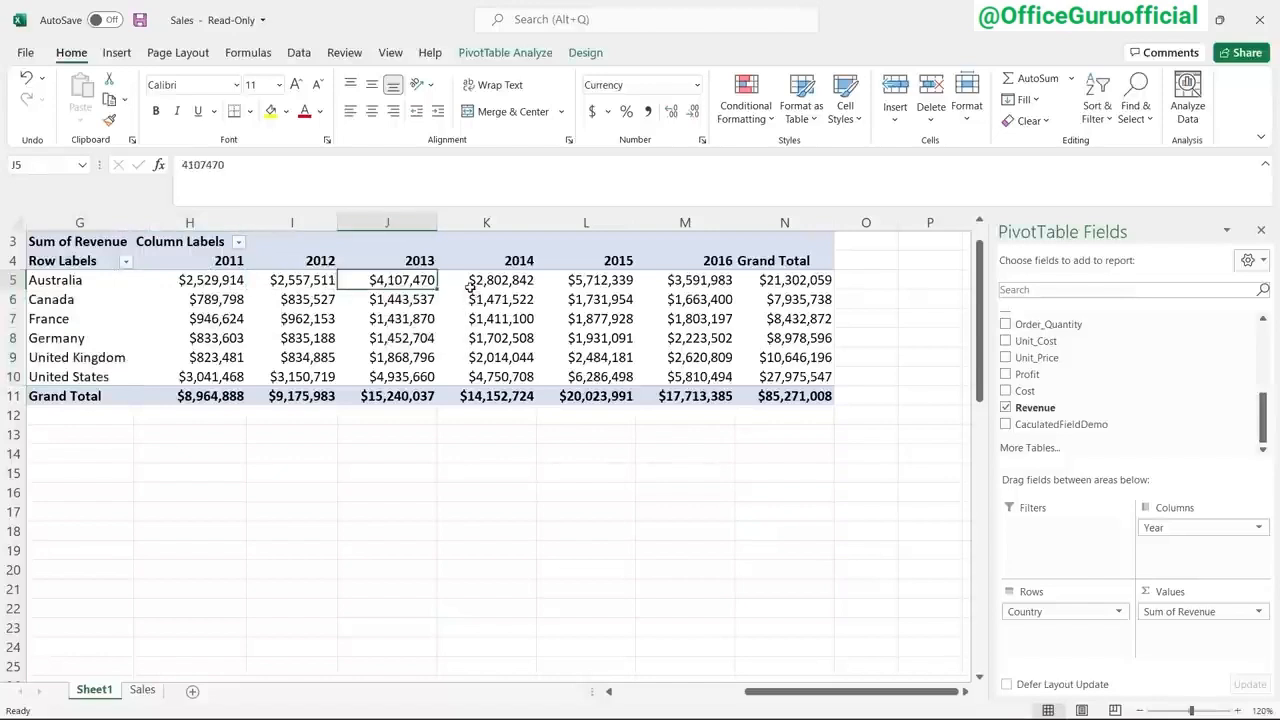
{"action": "left_click", "coordinate": [595, 284]}
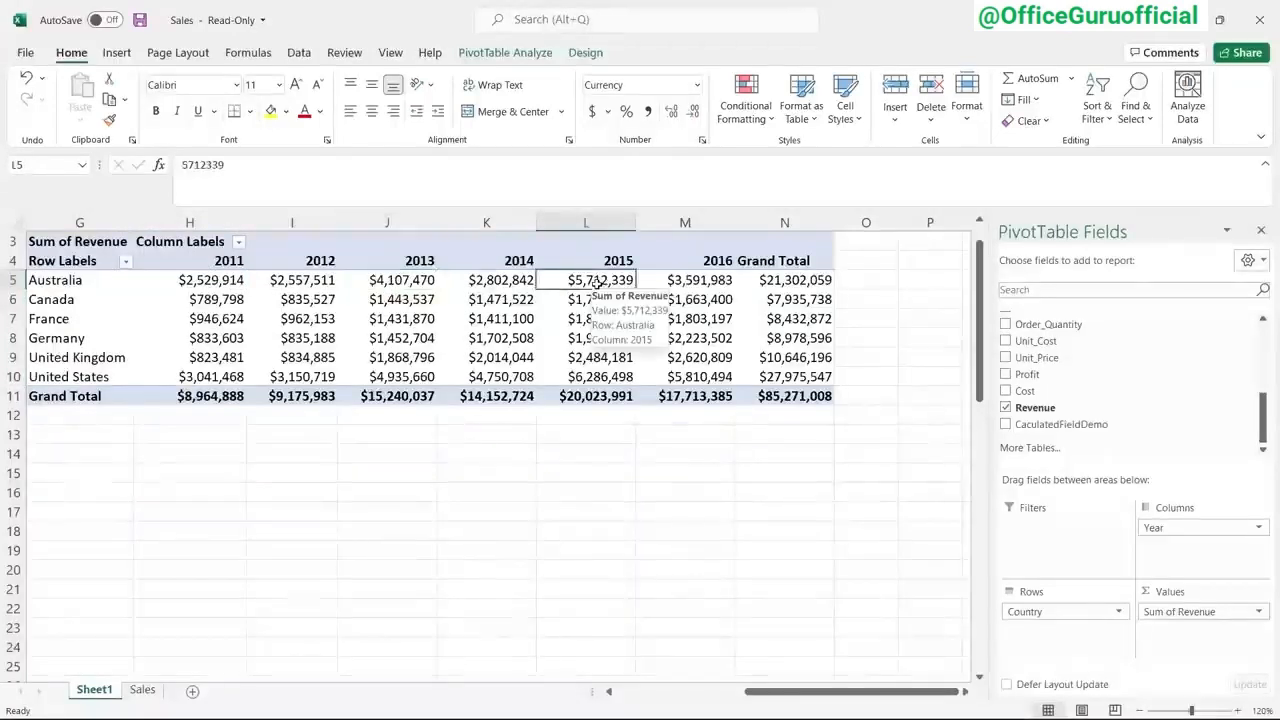